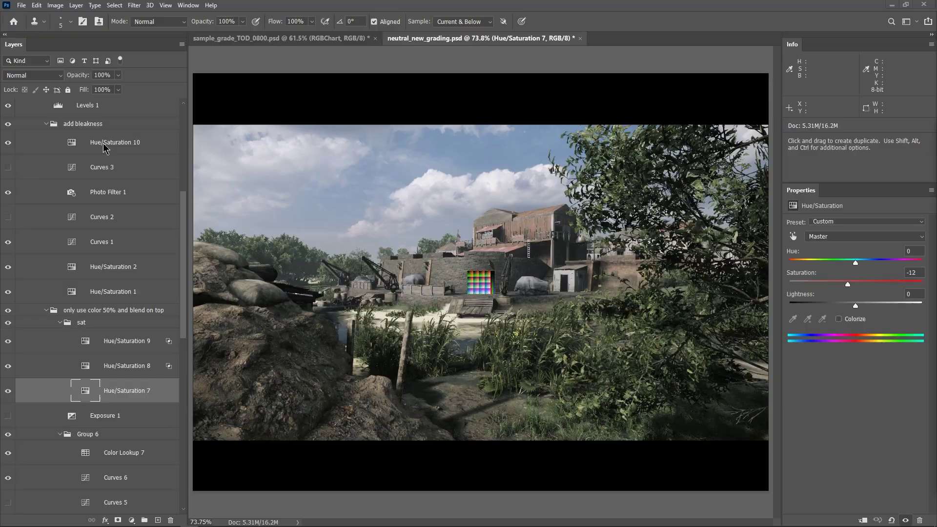
scroll(103, 151, "down", 10)
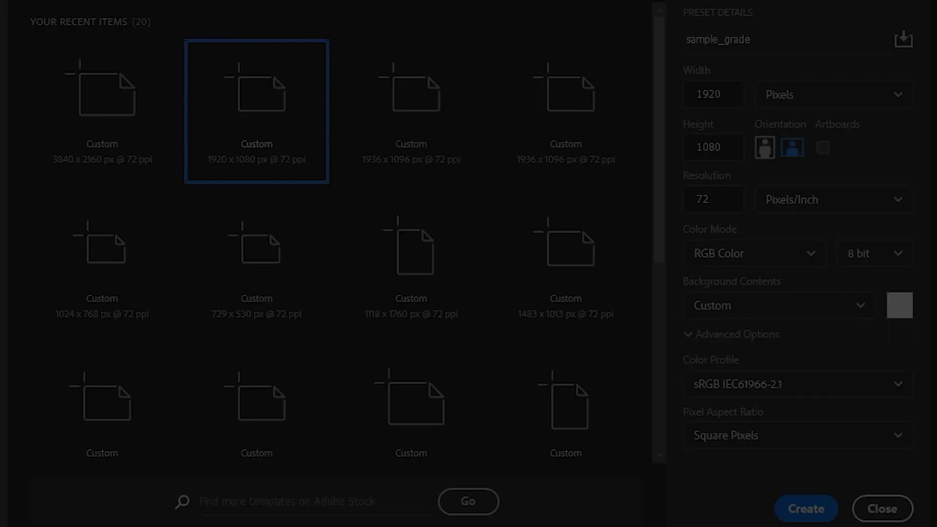
Create a new 1920 x 1080 px document named sample_grade at 72 pixels/inch, RGB Color, 8 bit, with the sRGB IEC61966-2.1 profile
left_click(299, 136)
left_click(108, 118)
left_click(264, 113)
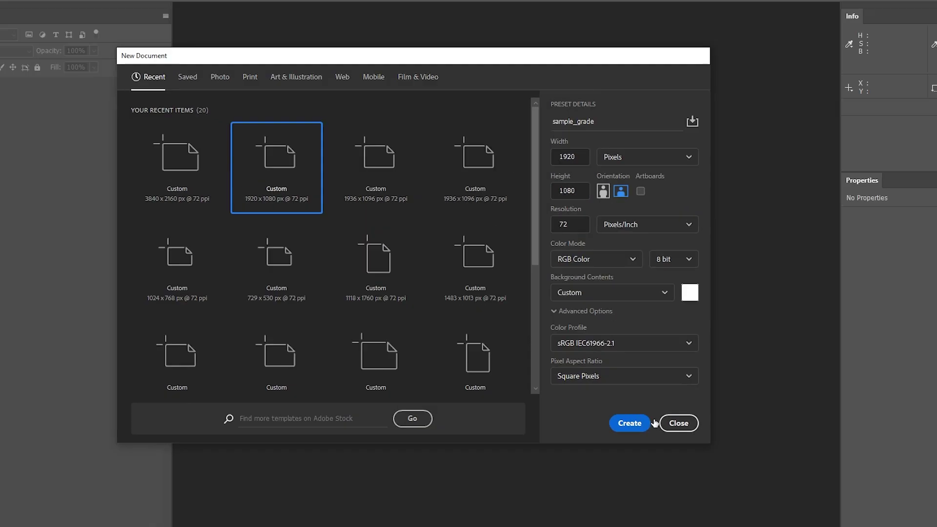
left_click(652, 423)
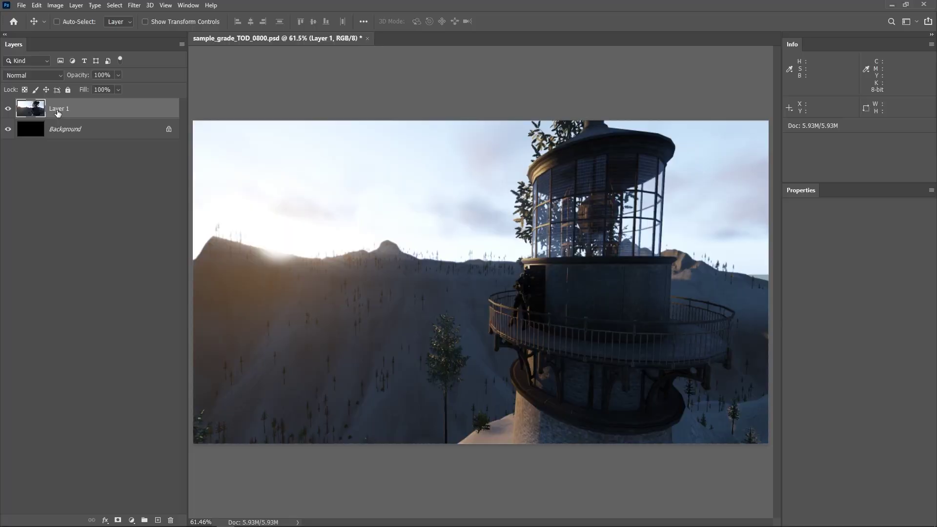
Rename the pasted lighthouse screenshot layer as "lighthouse detail"
type("lighthouse detail")
key("Return")
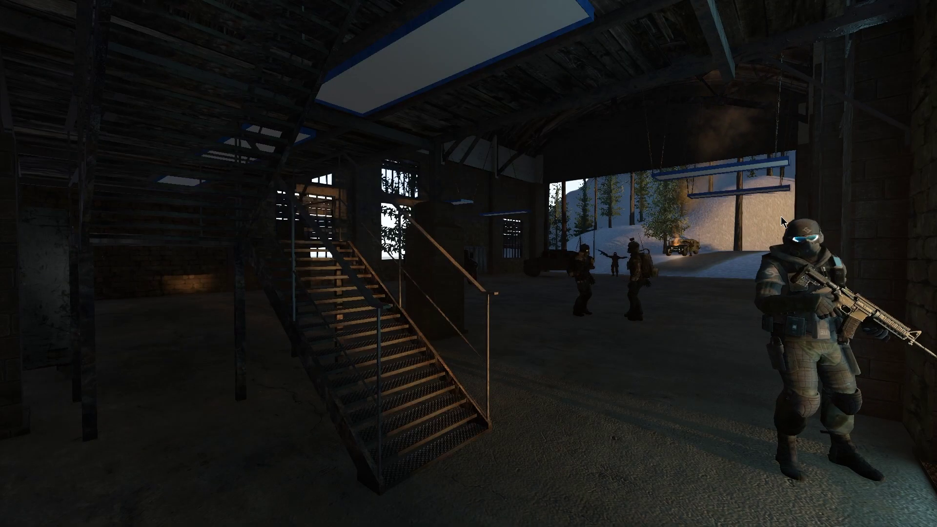
Capture the hangar interior from the game and name its pasted layer "hangar int from rear corner"
key("super+shift+s")
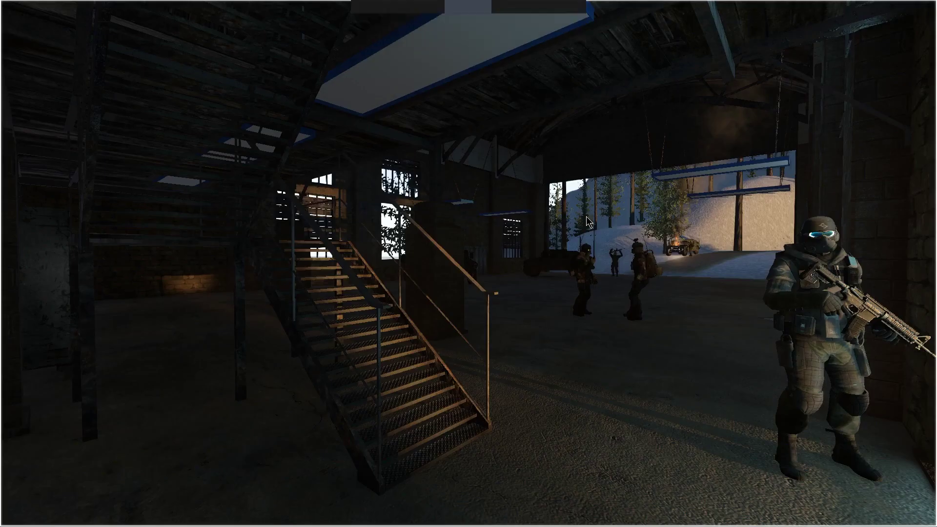
left_click(587, 222)
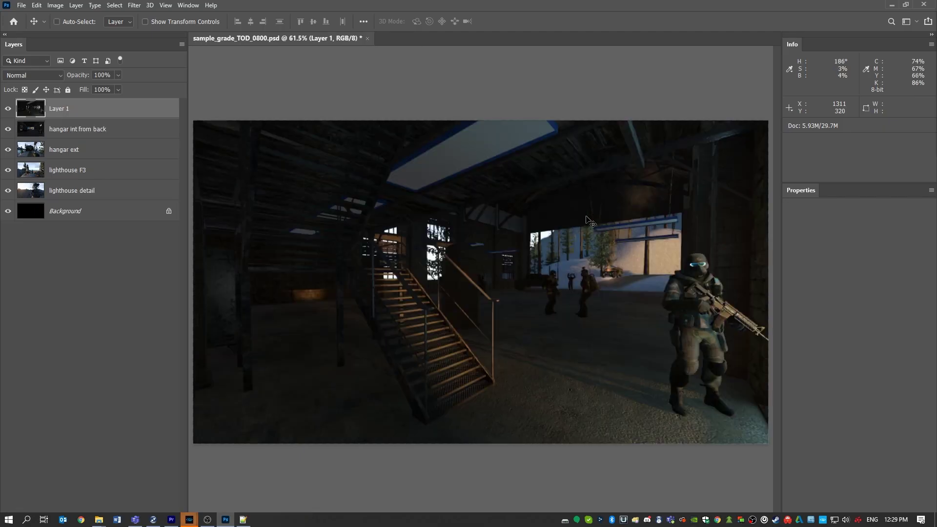
type("hangar int from rear corner")
key("Return")
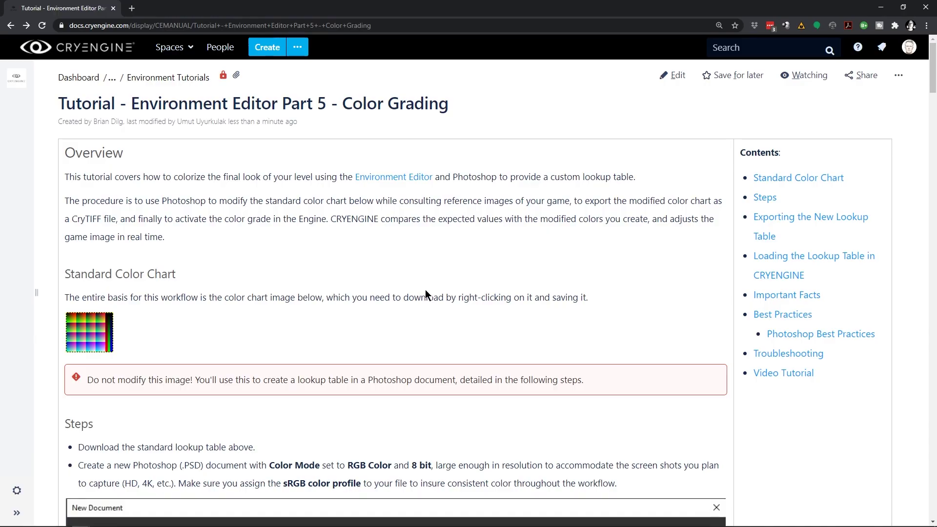
Save the standard color chart from the CRYENGINE tutorial page in the browser as RGBChart.png in the color grading folder
right_click(87, 316)
left_click(126, 346)
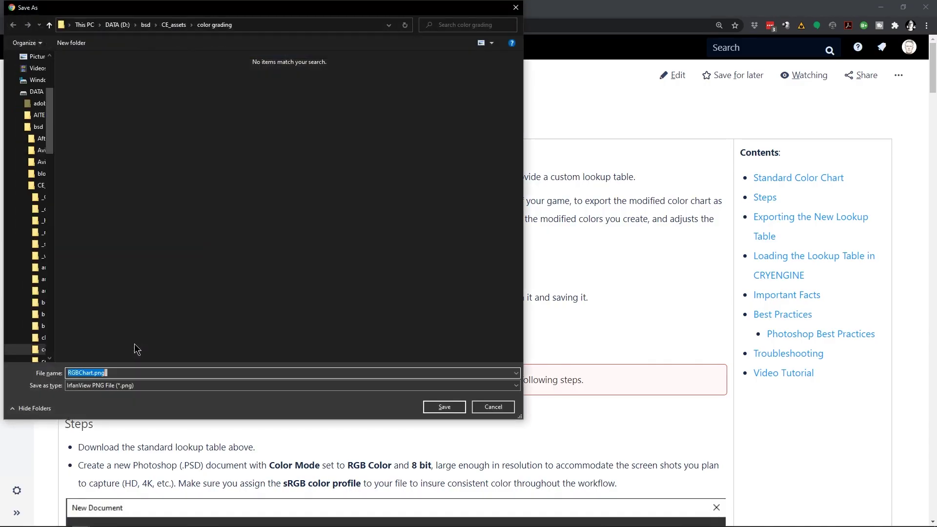
key("Return")
Place RGBChart.png from the color grading folder into the Photoshop document above the screenshots at 100% scale
left_click(100, 513)
left_click(120, 482)
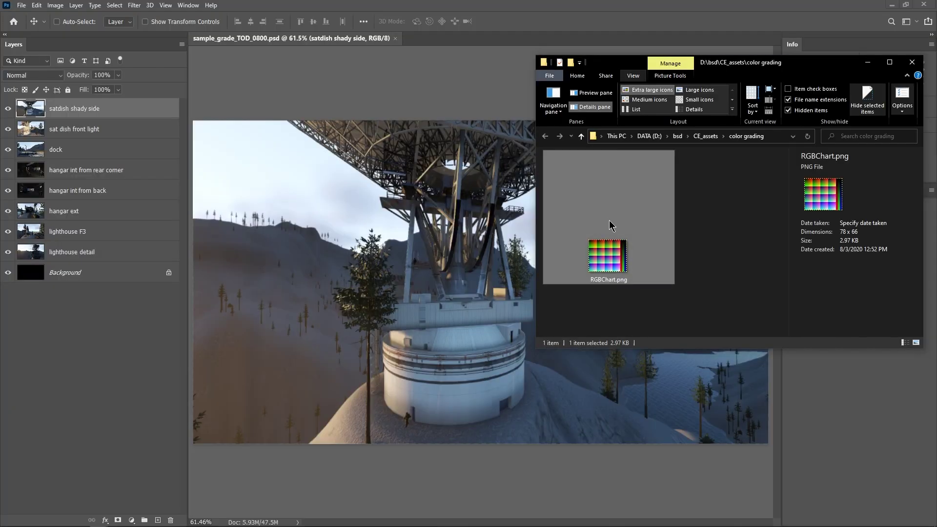
left_click_drag(609, 229, 439, 245)
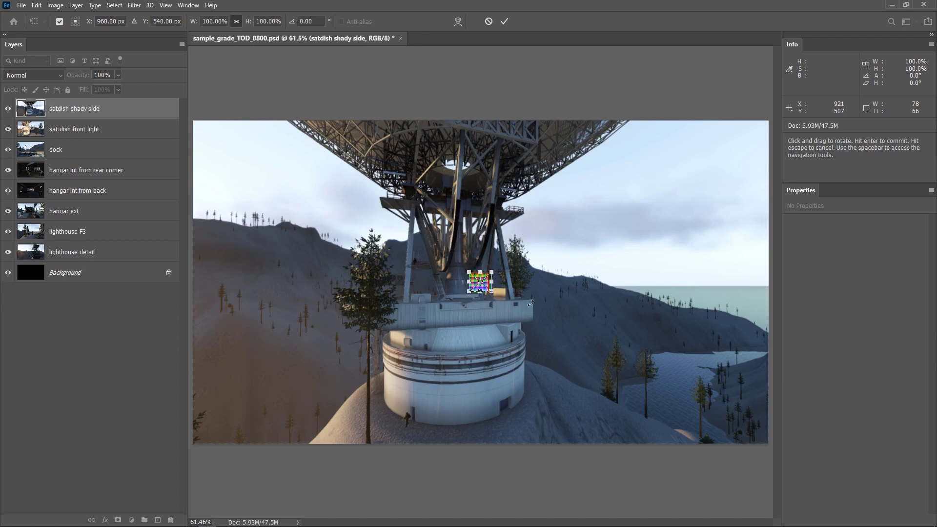
left_click(504, 22)
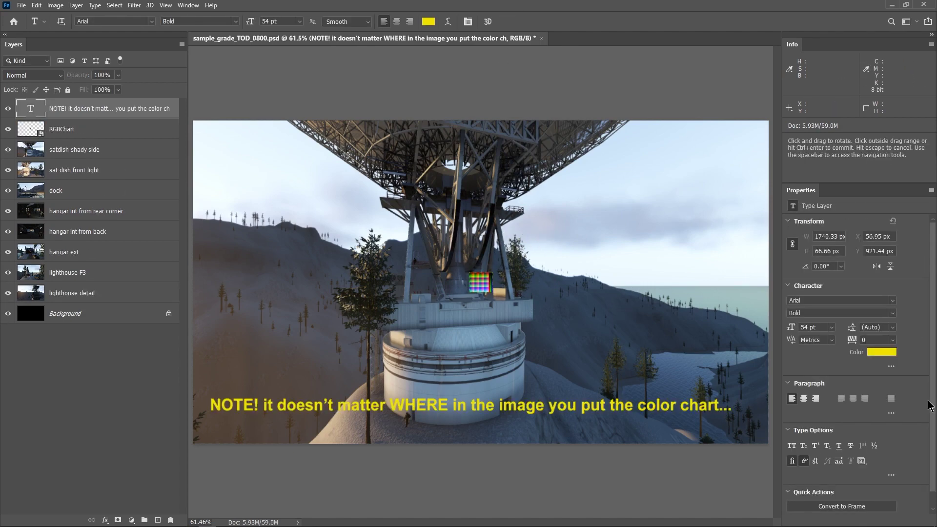
Toggle the visibility of the yellow note text layer repeatedly to flash the note on the image
key("ctrl+comma")
key("ctrl+comma")
key("ctrl+comma")
key("ctrl+comma")
key("ctrl+comma")
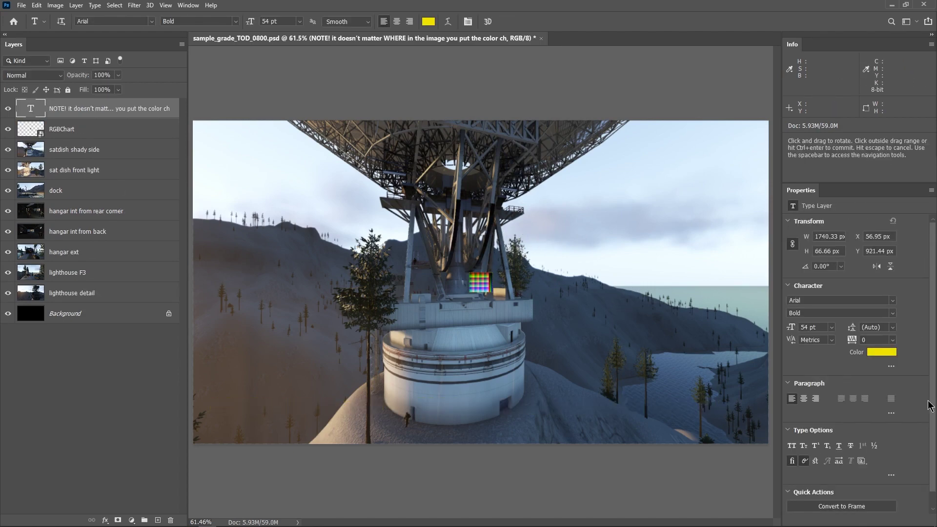
key("ctrl+comma")
key("ctrl+comma")
key("ctrl+comma")
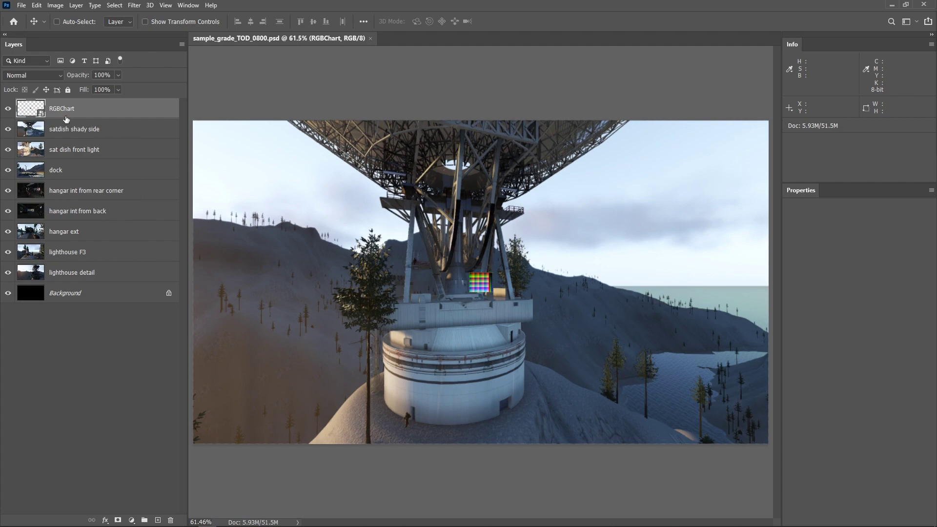
Compare the image with the RGBChart layer hidden and shown, both in full view and magnified around the chart
left_click(7, 110)
left_click(7, 110)
left_click(7, 110)
left_click(7, 110)
left_click_drag(482, 282, 600, 224, "ctrl")
left_click(8, 109)
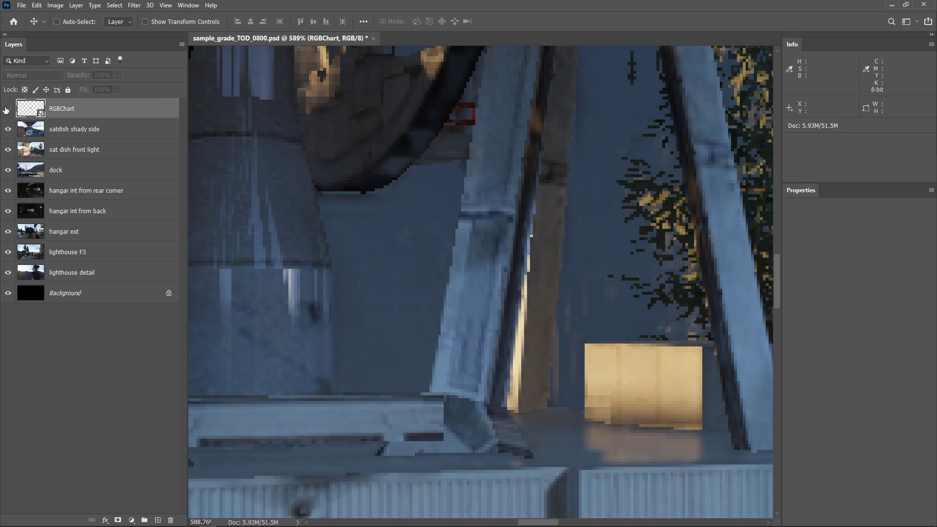
left_click(7, 110)
key("ctrl+0")
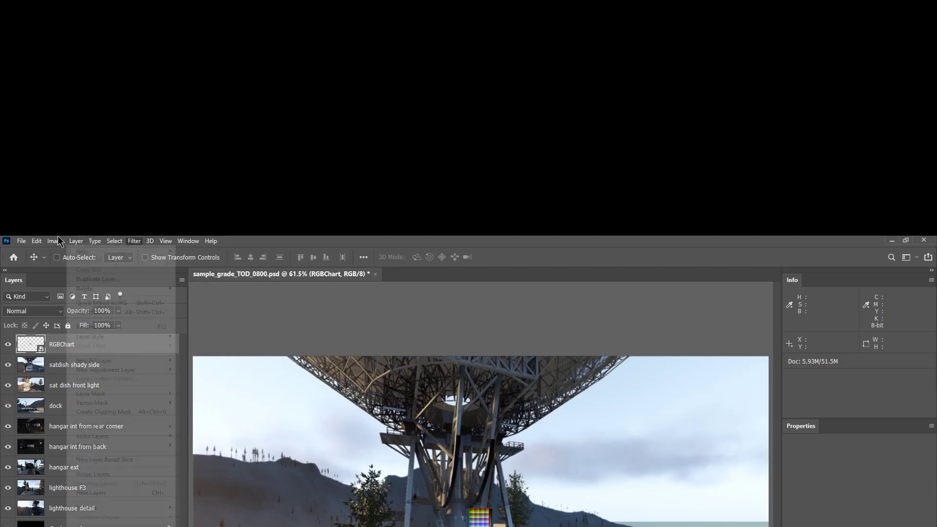
Brighten the dock screenshot layer directly with a Levels adjustment
left_click(115, 240)
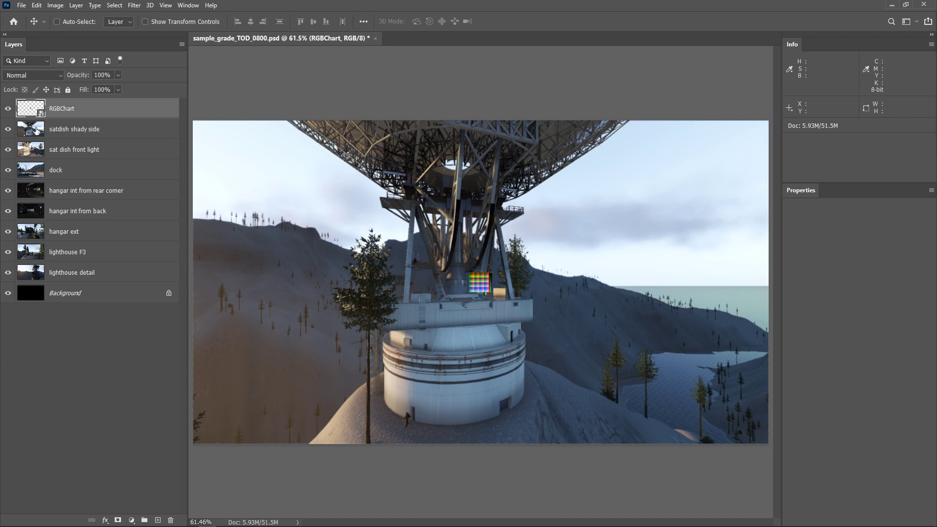
left_click(37, 131)
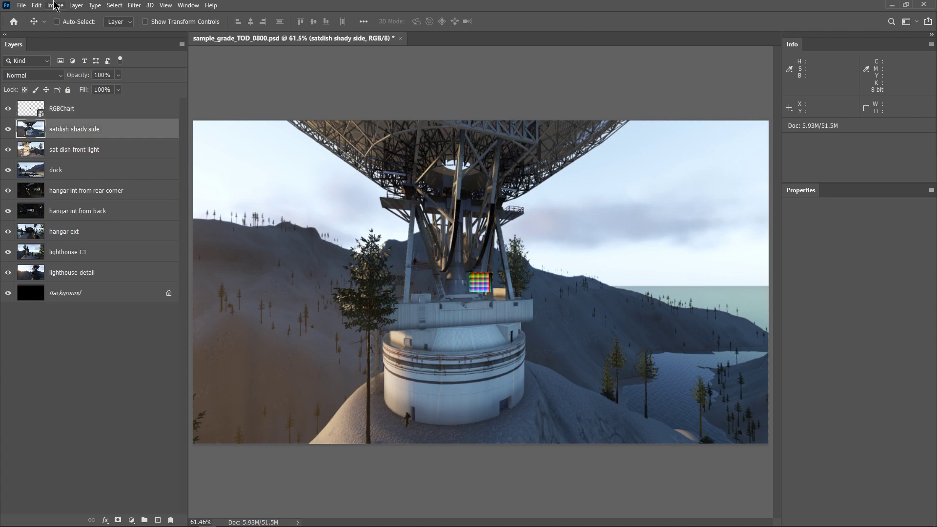
left_click(27, 174)
left_click(55, 4)
mouse_move(73, 27)
left_click(180, 38)
left_click_drag(499, 215, 434, 215)
left_click(537, 125)
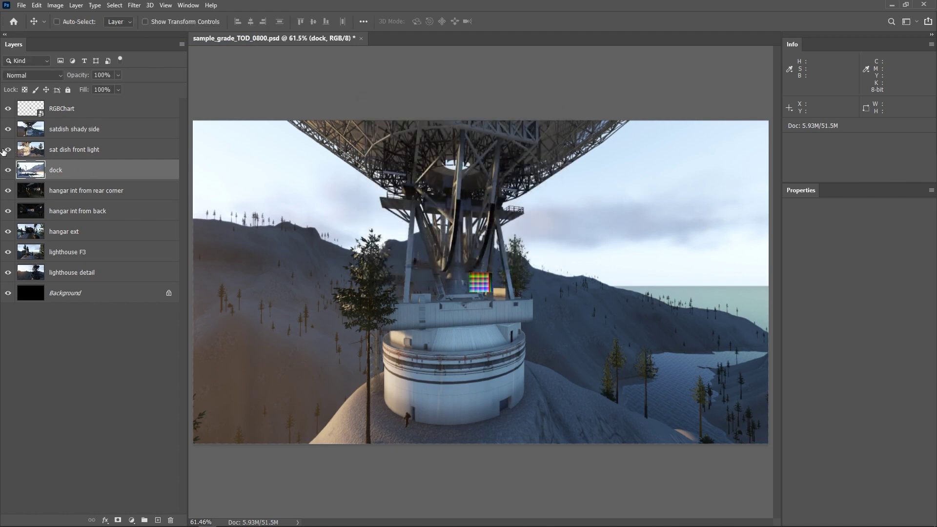
Hide the two satellite dish layers and toggle the dock layer to examine its brightened image
left_click(9, 129)
left_click(8, 170)
left_click(9, 170)
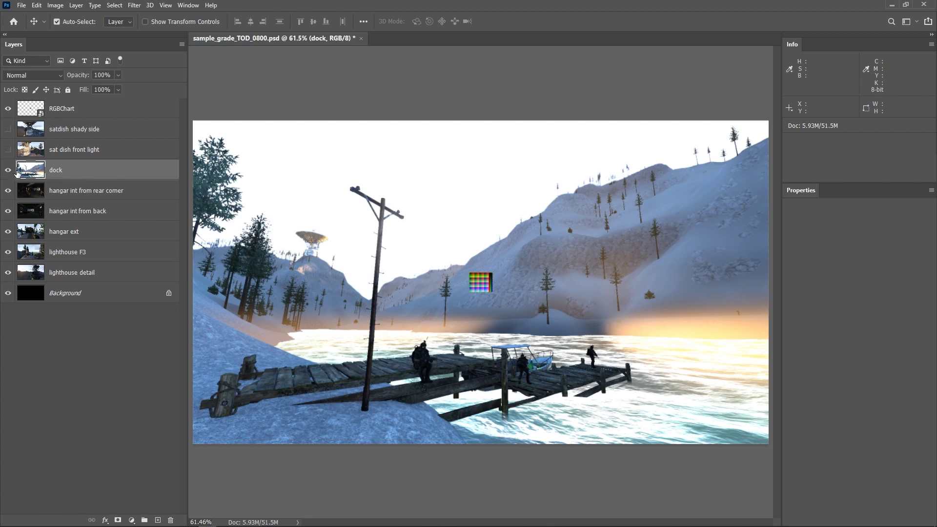
left_click(8, 170)
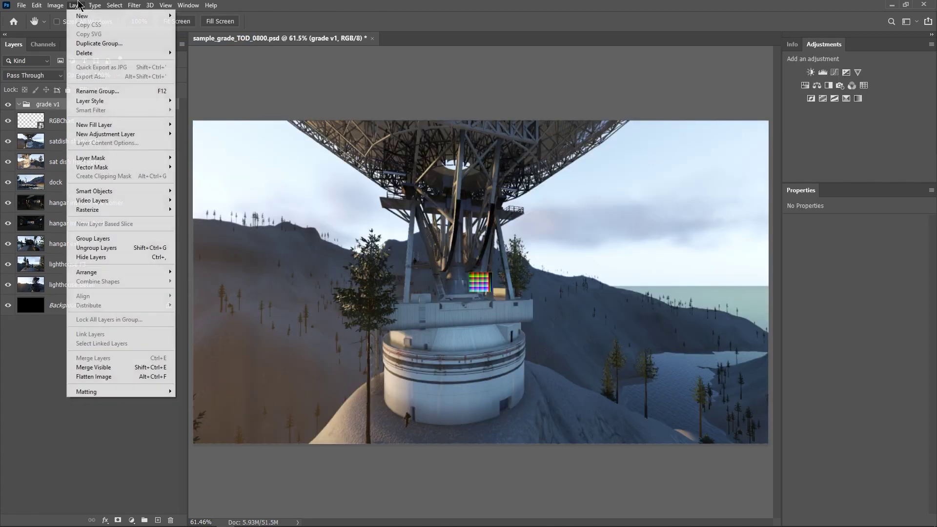
Add a Curves adjustment layer inside the grade v1 group, raising input 107 to output 175
mouse_move(147, 134)
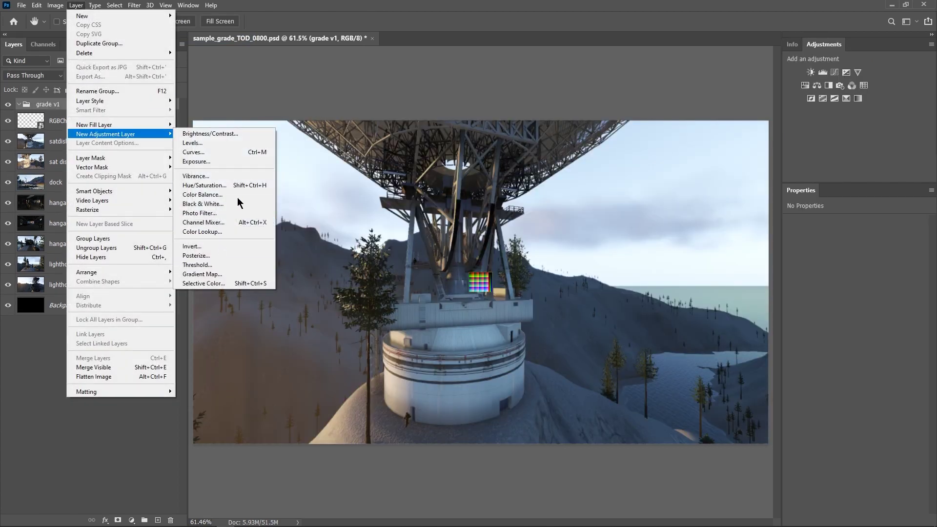
left_click(873, 130)
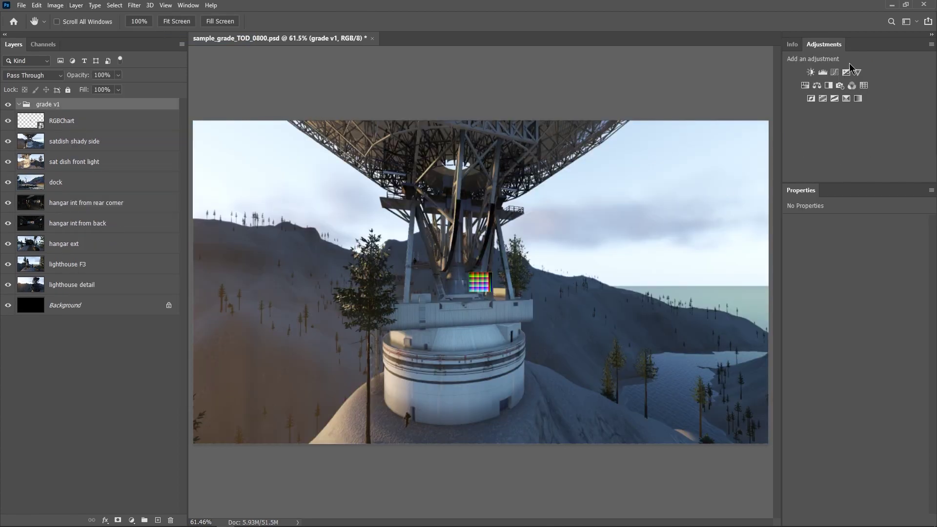
left_click(834, 72)
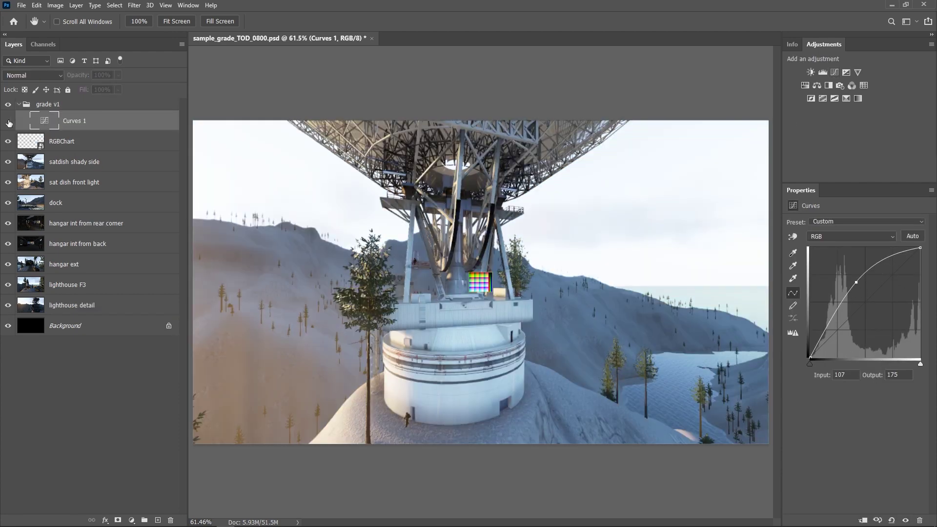
Toggle the Curves layer in grade v1 to compare the image with and without the adjustment
left_click(9, 122)
left_click(8, 121)
left_click(8, 122)
left_click(8, 122)
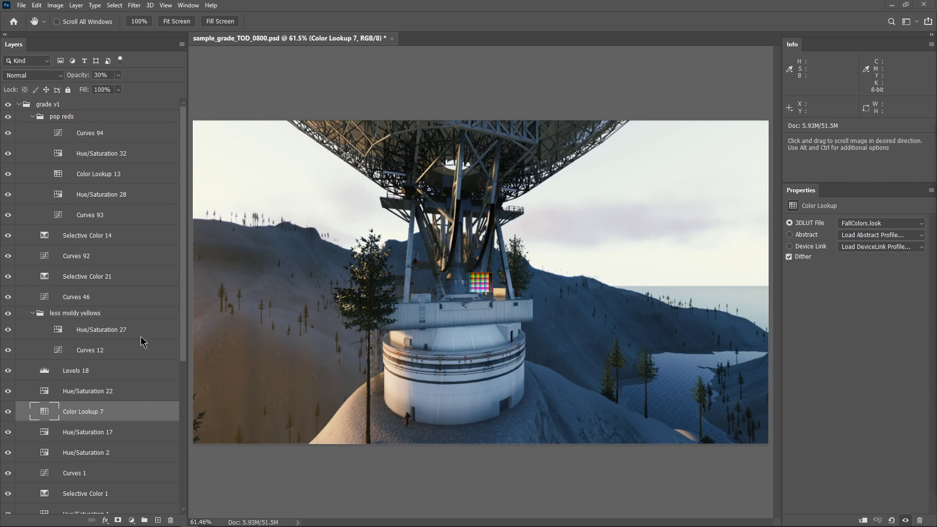
Review the settings of the grade v1 adjustment layers from Hue/Saturation 27 up to Curves 94
left_click(87, 336)
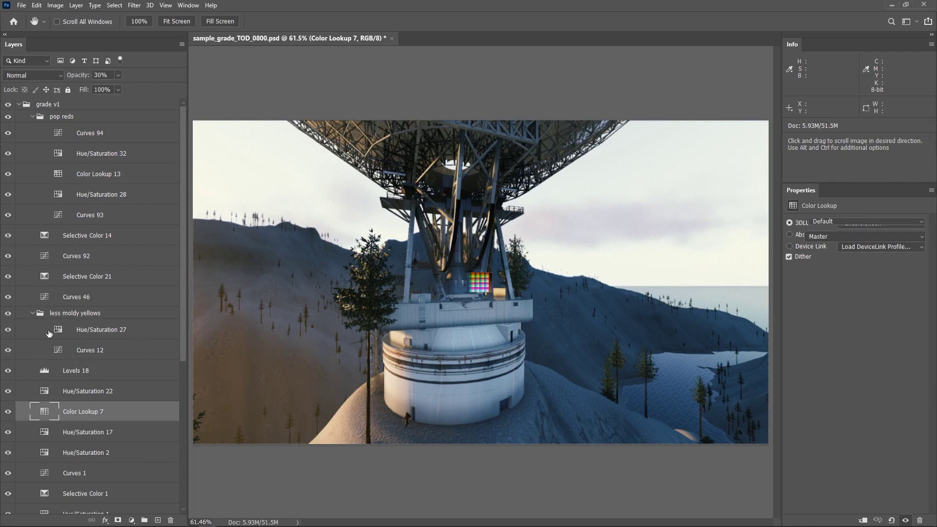
left_click(105, 298)
key("alt+bracketright")
key("alt+bracketright")
key("alt+bracketright")
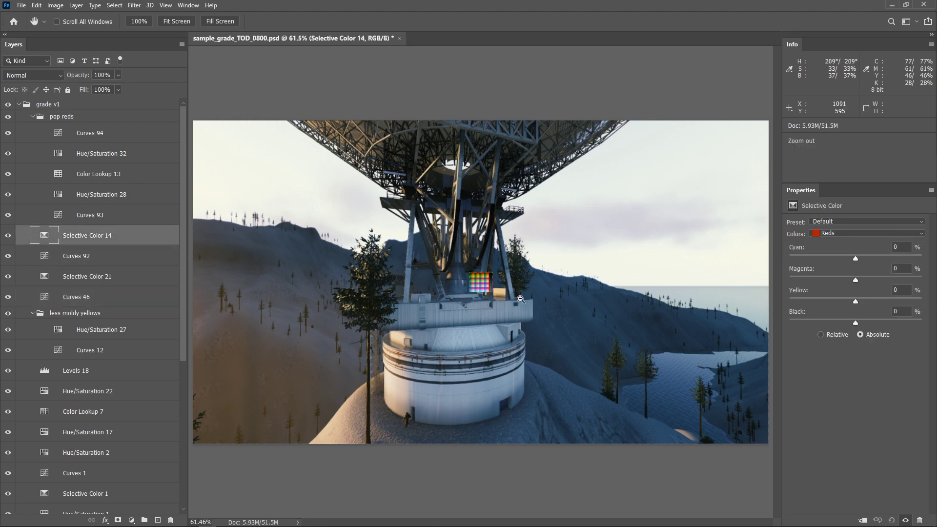
key("alt+bracketright")
key("alt+bracketright")
key("alt+bracketright")
key("alt+bracketright")
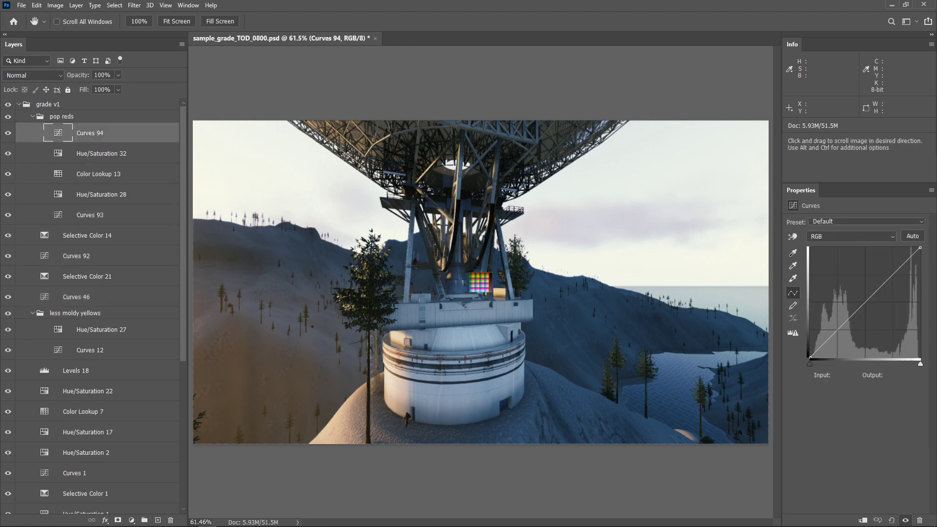
Rename the Curves 94 layer in the pop reds group as "deeply meaningful name"
double_click(89, 132)
type("m")
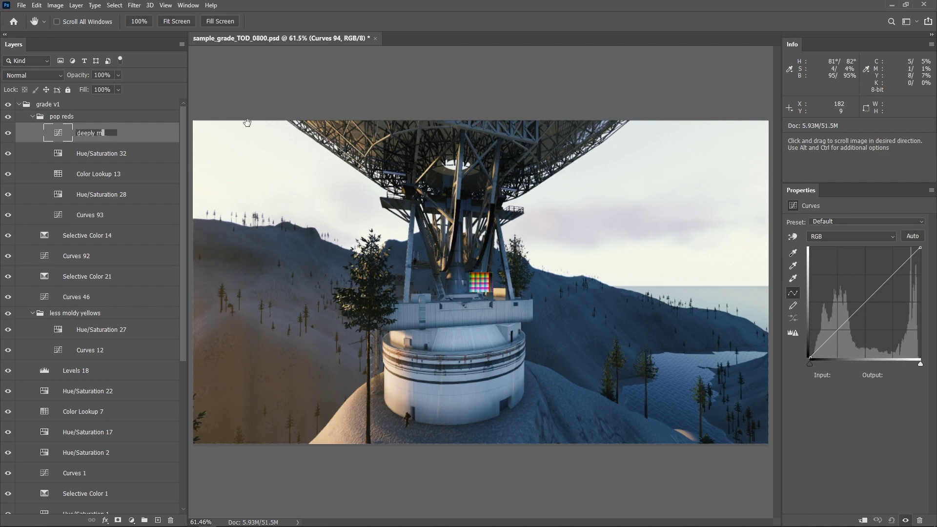
key("Return")
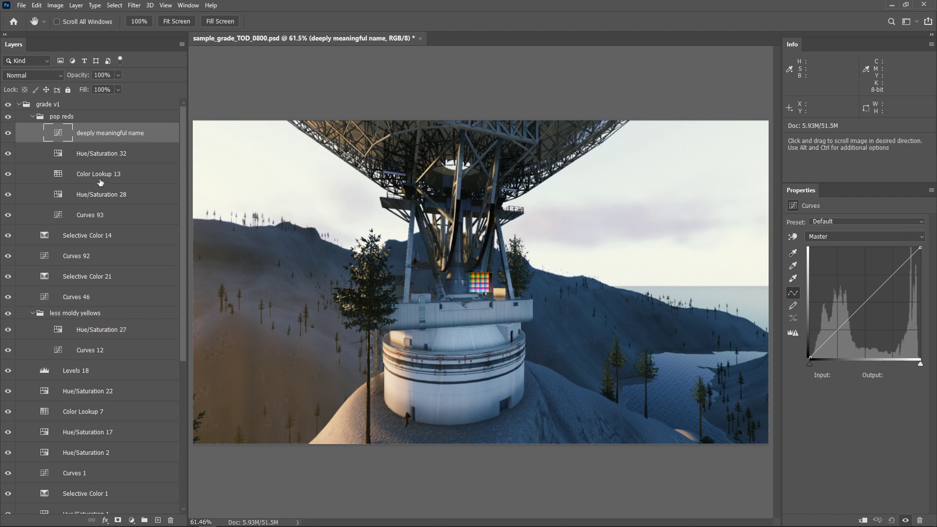
Review the settings of the grade v1 adjustment layers from Hue/Saturation 32 down to Selective Color 1
key("alt+bracketleft")
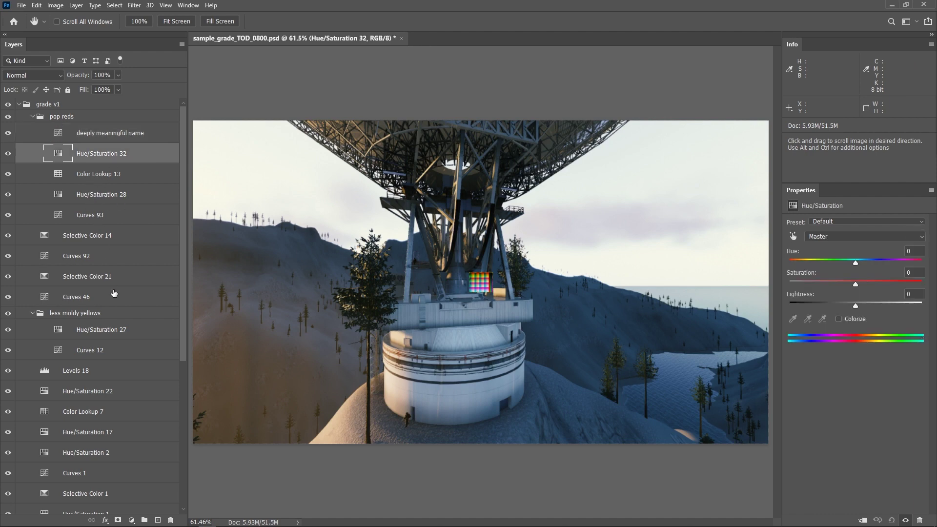
key("alt+bracketleft")
key("alt+bracketleft")
left_click(101, 334)
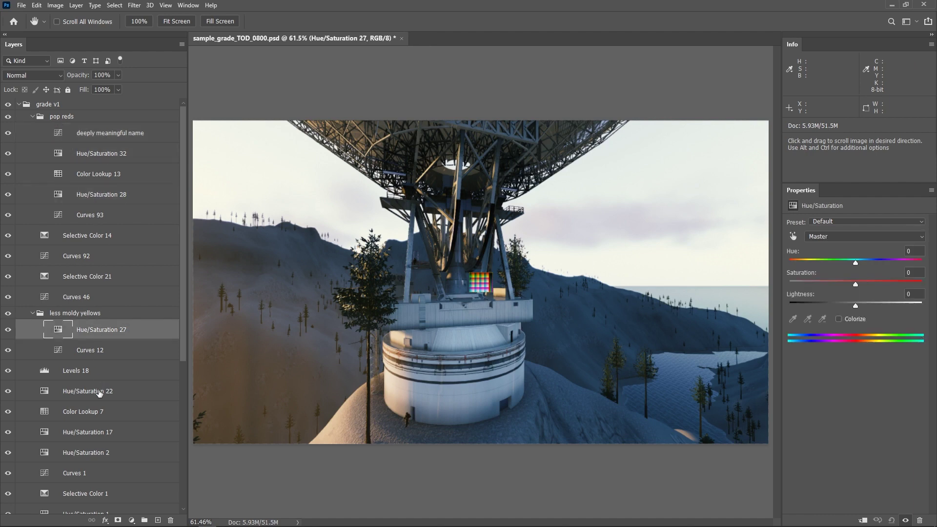
key("alt+bracketleft")
key("alt+bracketleft")
key("alt+bracketleft")
left_click(101, 436)
left_click(109, 451)
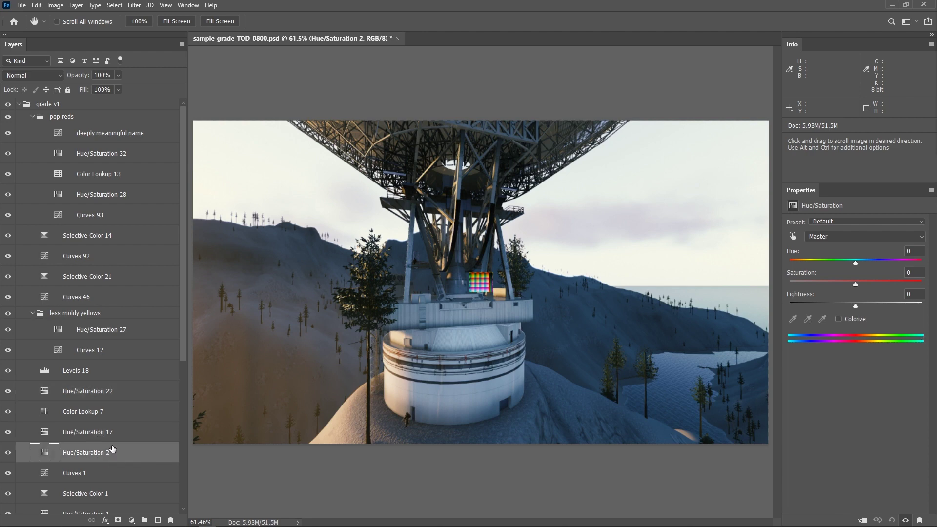
scroll(101, 469, "down", 1)
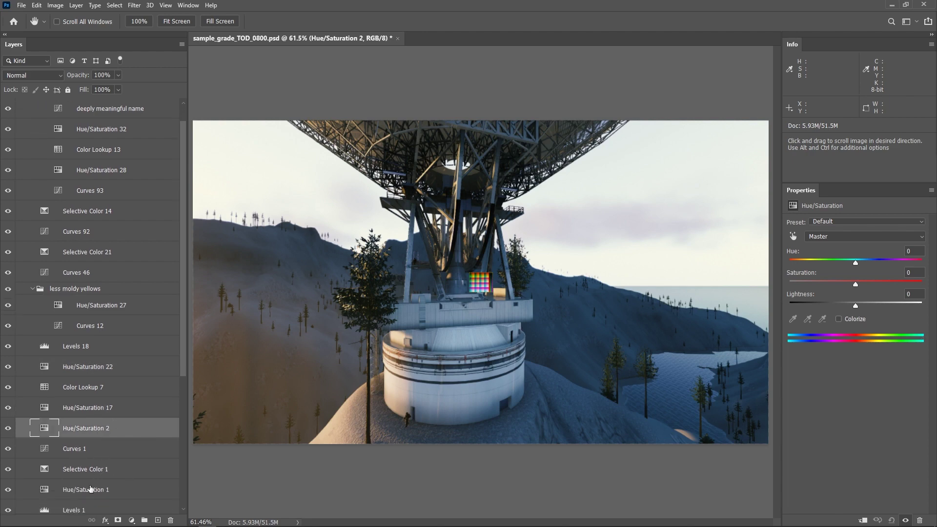
left_click(97, 472)
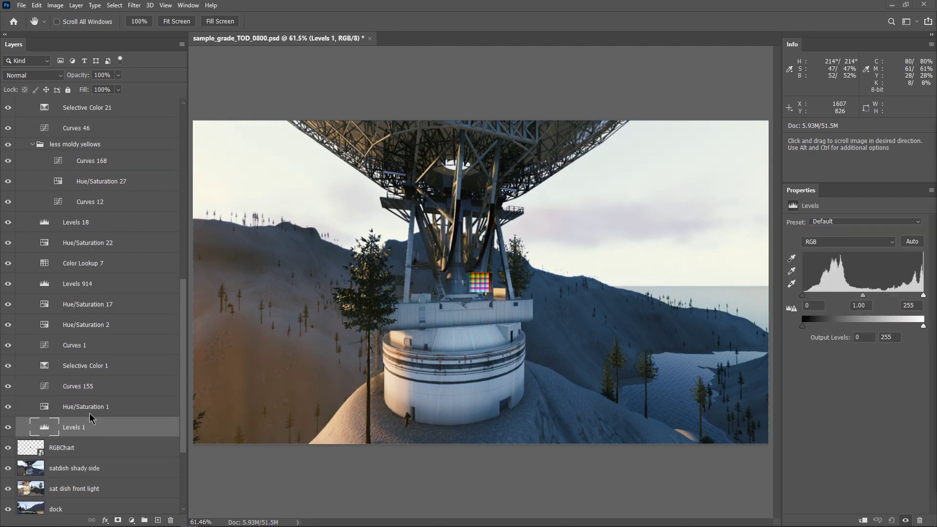
Step upward through the grade v1 adjustment layers above Levels 1 to examine their settings
key("alt+bracketright")
key("alt+bracketright")
key("alt+bracketright")
key("alt+bracketright")
key("alt+bracketright")
key("alt+bracketright")
key("alt+bracketright")
key("alt+bracketright")
key("alt+bracketright")
key("alt+bracketright")
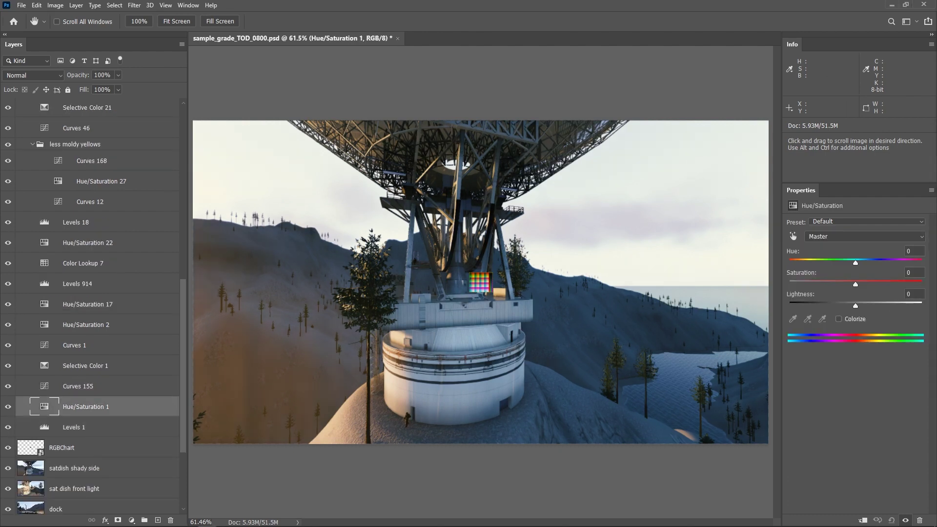
Review the adjustment layers from Hue/Saturation 1 up through the pop reds group and select the grade v1 group
key("alt+bracketright")
key("alt+bracketright")
key("alt+bracketright")
key("alt+bracketright")
key("alt+bracketright")
key("alt+bracketright")
key("alt+bracketright")
key("alt+bracketright")
key("alt+bracketright")
key("alt+bracketright")
key("alt+bracketright")
key("alt+bracketright")
key("alt+bracketright")
key("alt+bracketright")
key("alt+bracketright")
key("alt+bracketright")
key("alt+bracketright")
key("alt+bracketright")
key("alt+bracketright")
key("alt+bracketright")
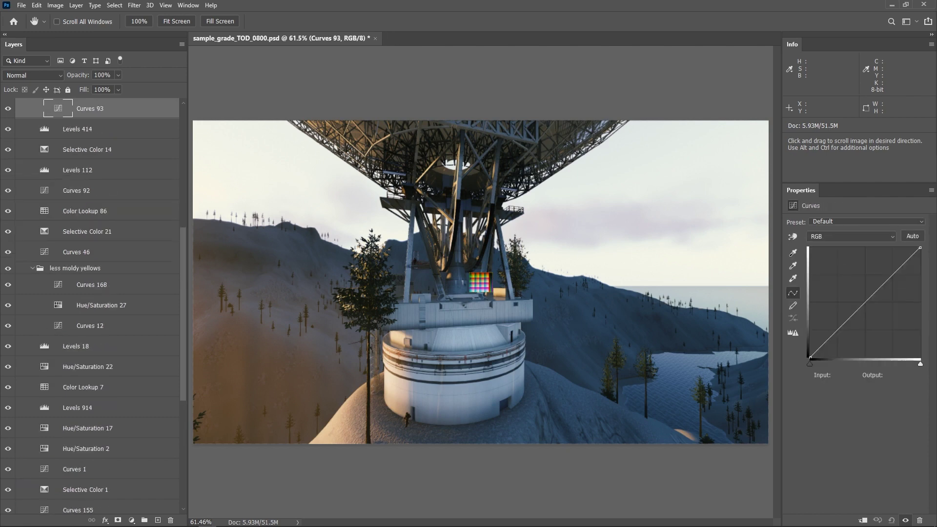
key("alt+bracketright")
key("alt+bracketright")
key("alt+bracketright")
key("alt+bracketright")
key("alt+bracketright")
key("alt+bracketright")
key("alt+bracketleft")
key("alt+bracketleft")
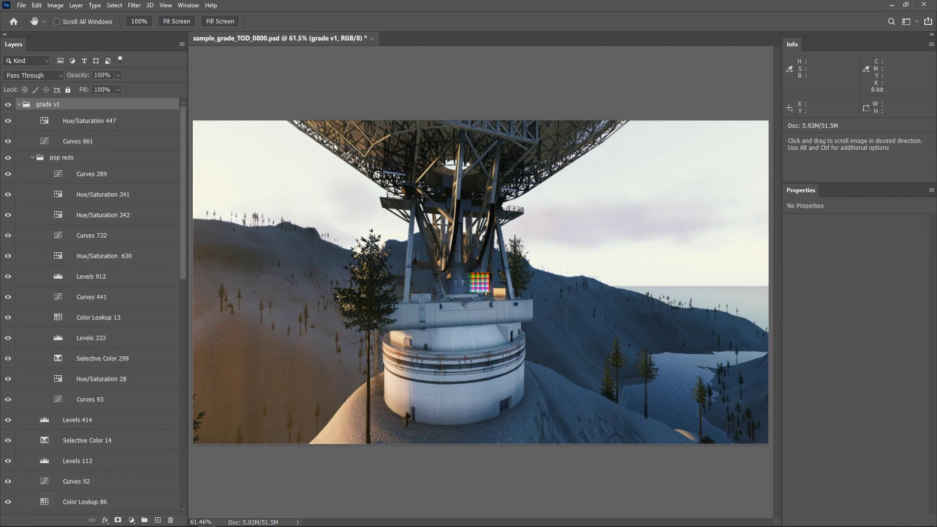
Add four Curves adjustment layers, each named 911, at the top of the grade v1 group
key("ctrl+m")
type("911")
key("Return")
key("ctrl+m")
type("911")
key("Return")
key("ctrl+m")
type("911")
key("Return")
key("ctrl+m")
type("911")
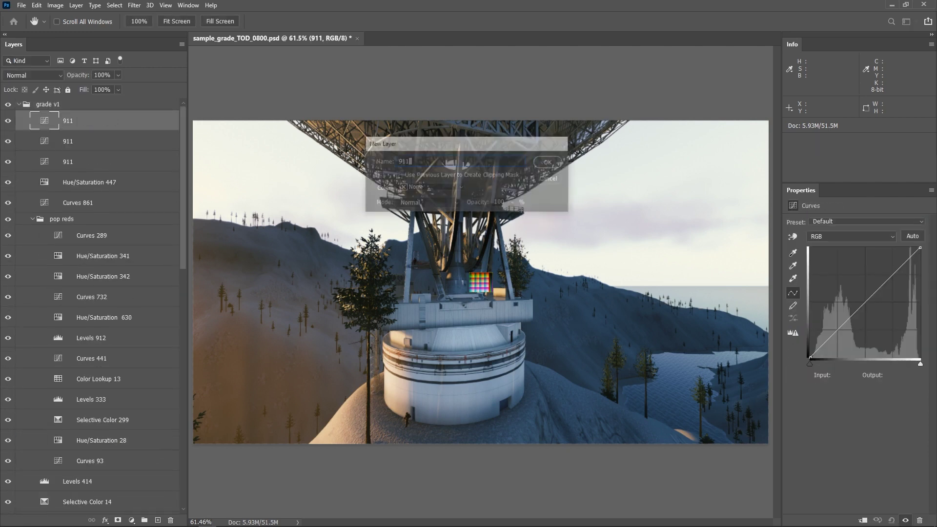
key("Return")
Add more Curves adjustment layers named HELP, STOP, KILL ME NOW and I SURRENDER above the 911 layers
key("ctrl+m")
type("KILL ME NOW")
key("Return")
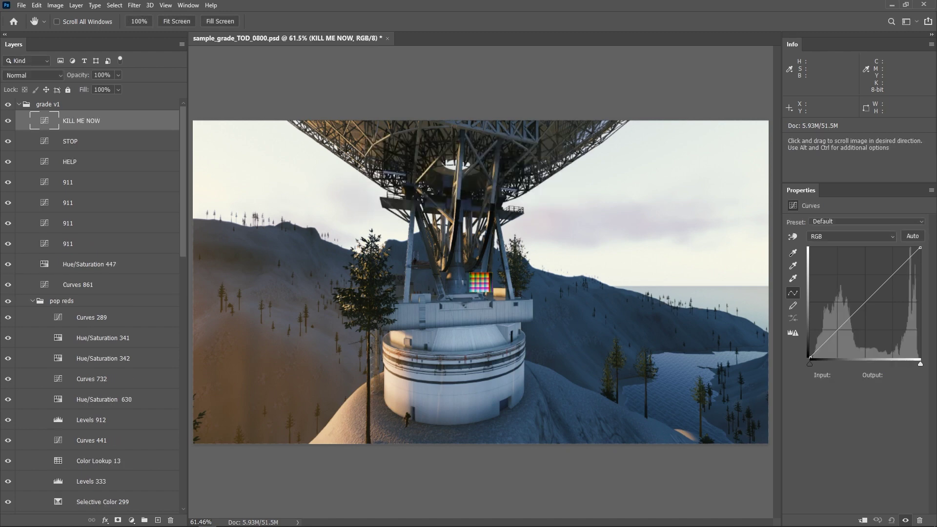
key("ctrl+m")
type("I SURRENDER")
key("Return")
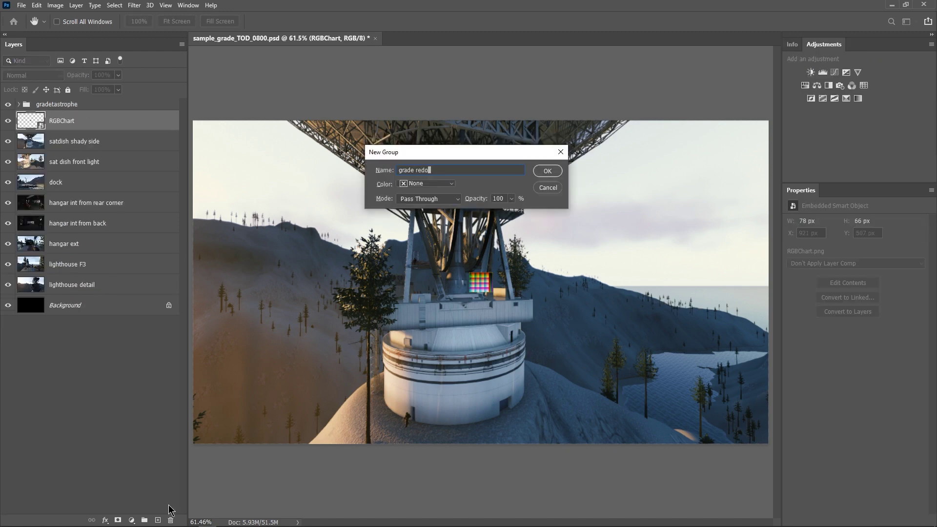
Create a group named grade redo above RGBChart and add a Curves layer named brighten midtones inside it
key("Return")
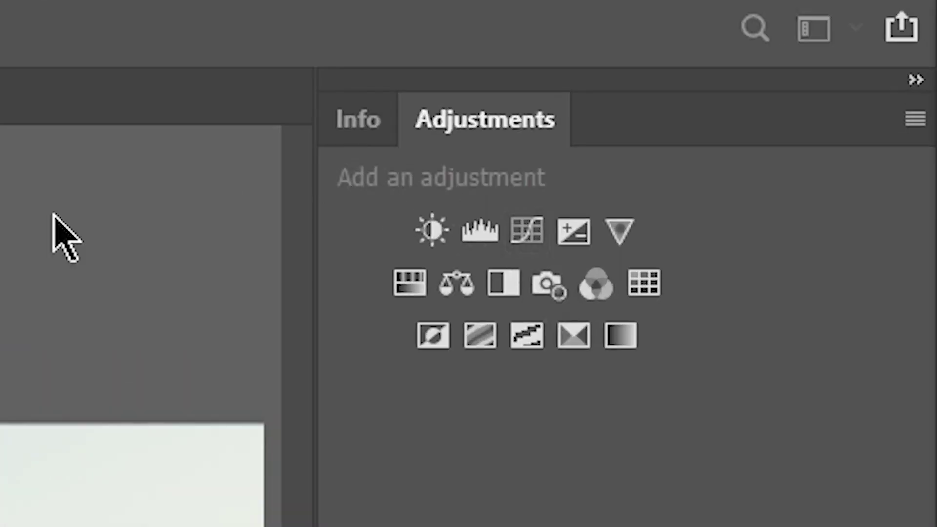
key("Return")
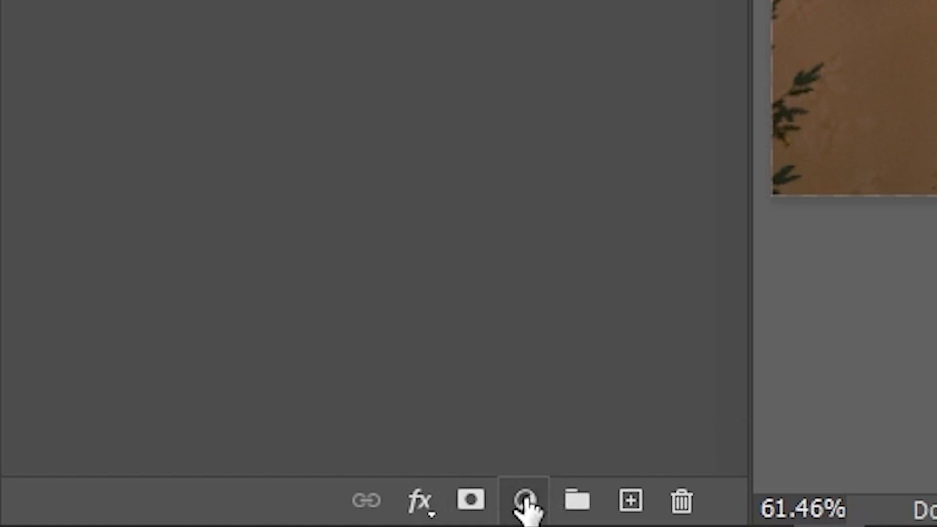
Add a Curves adjustment layer named +contrast above brighten midtones, with Normal blend mode and 100% opacity
left_click(526, 501)
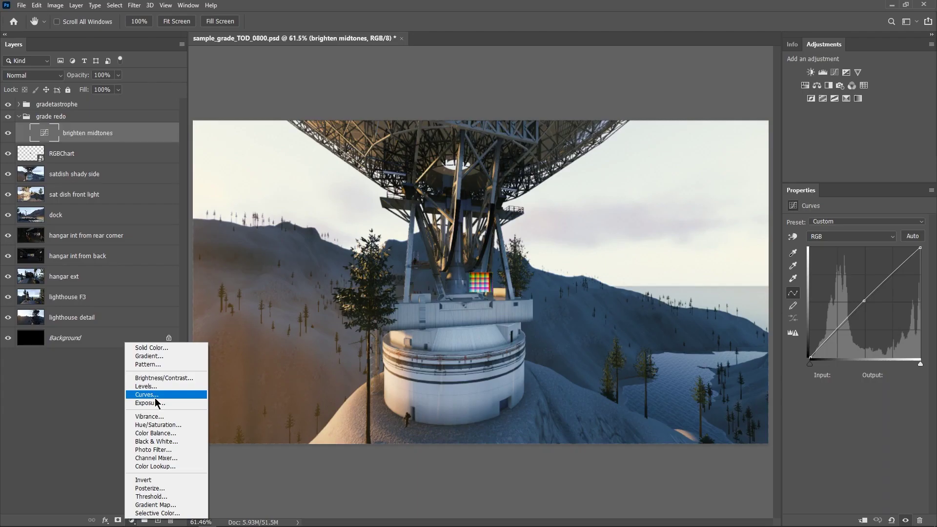
left_click(156, 397, "alt")
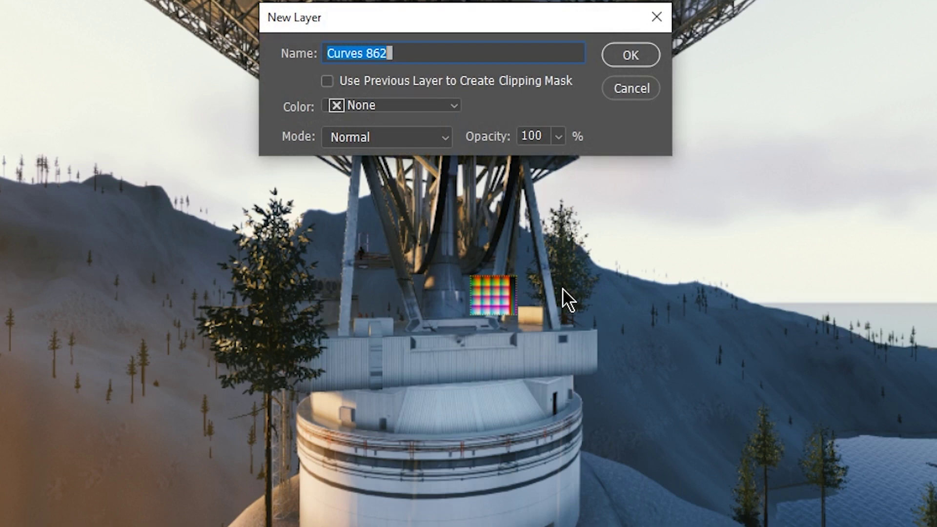
type("name me name me name me!")
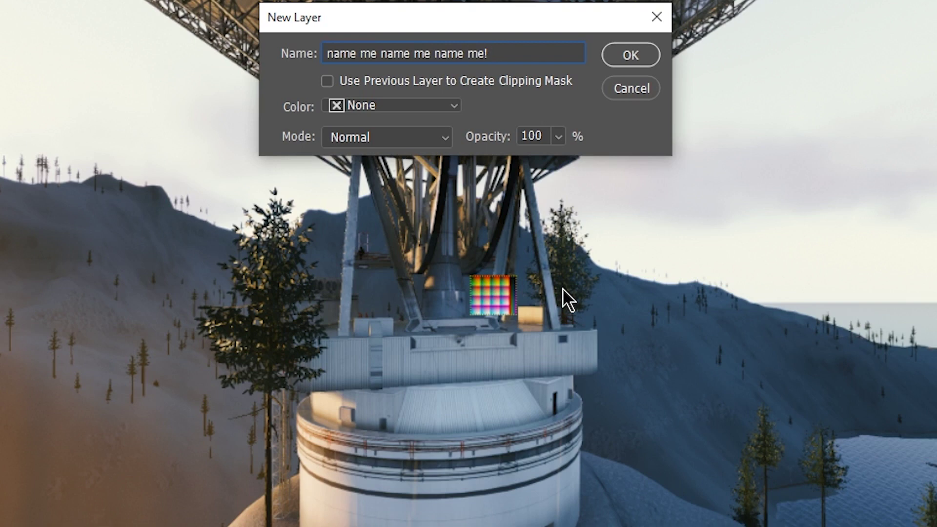
key("shift+Home")
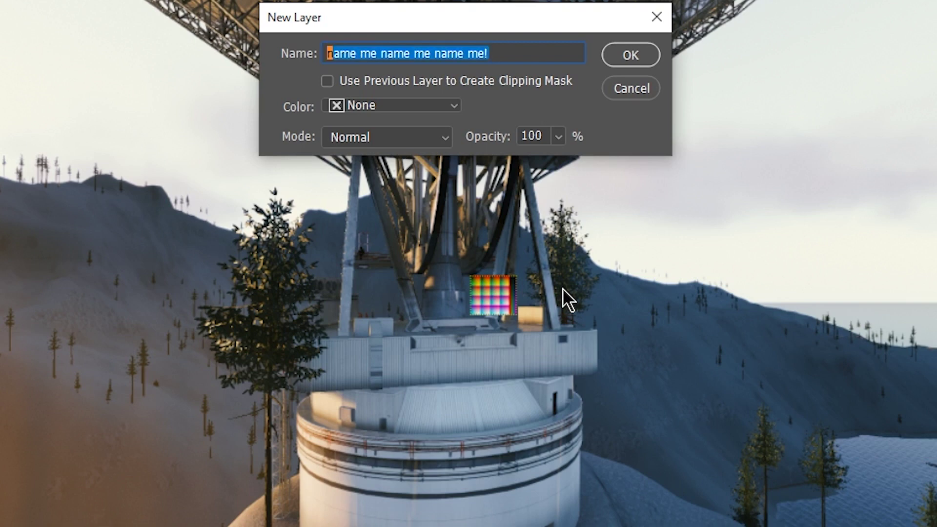
type("+contrast")
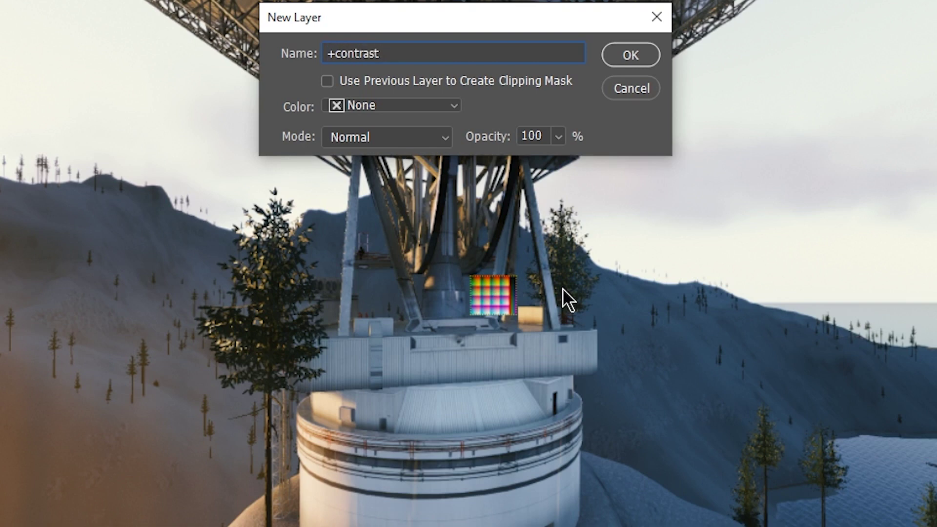
left_click(558, 138)
left_click_drag(543, 163, 596, 176)
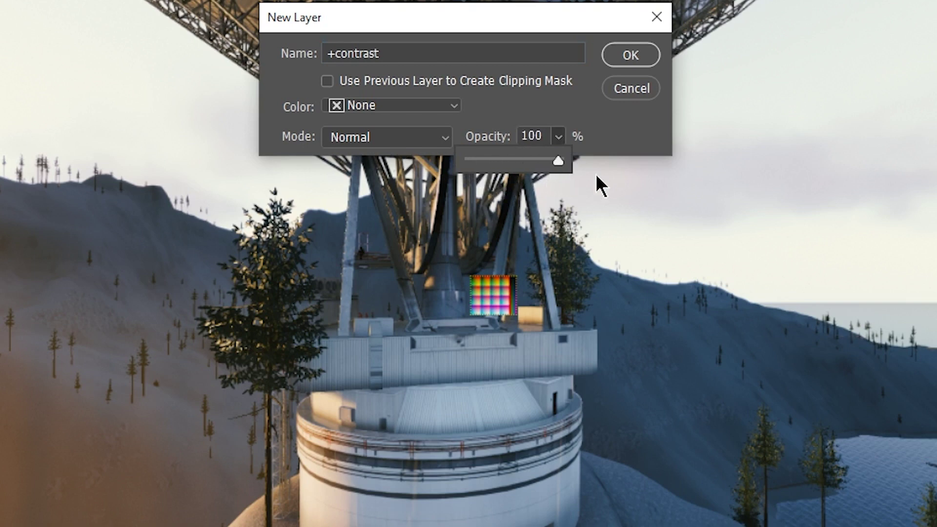
left_click(614, 134)
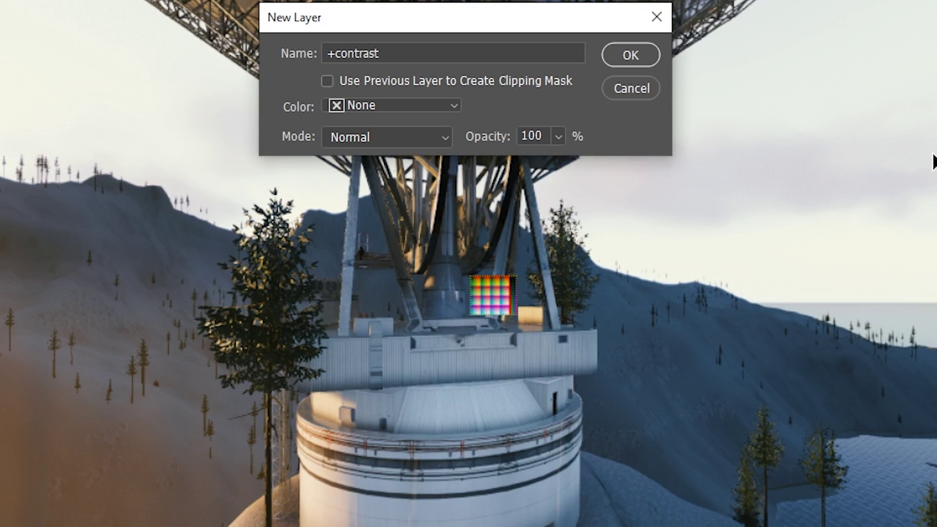
left_click(446, 135)
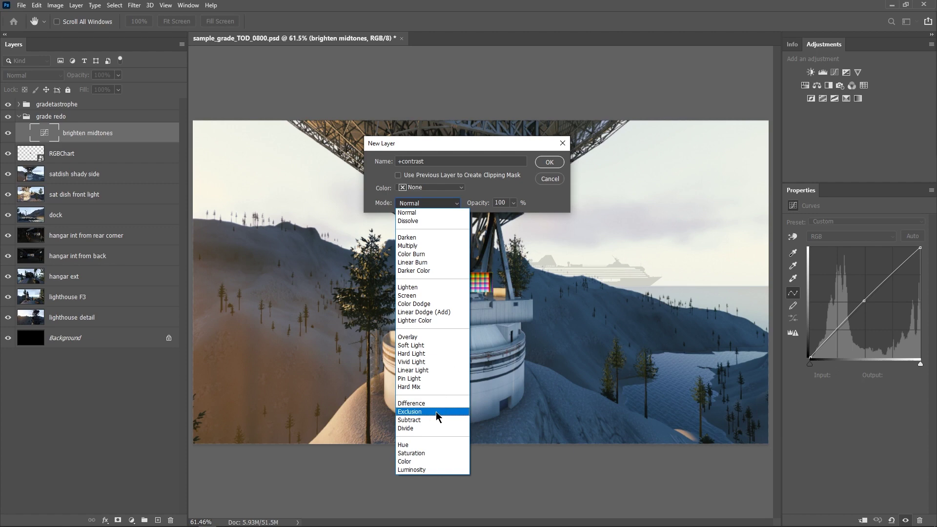
left_click(481, 151)
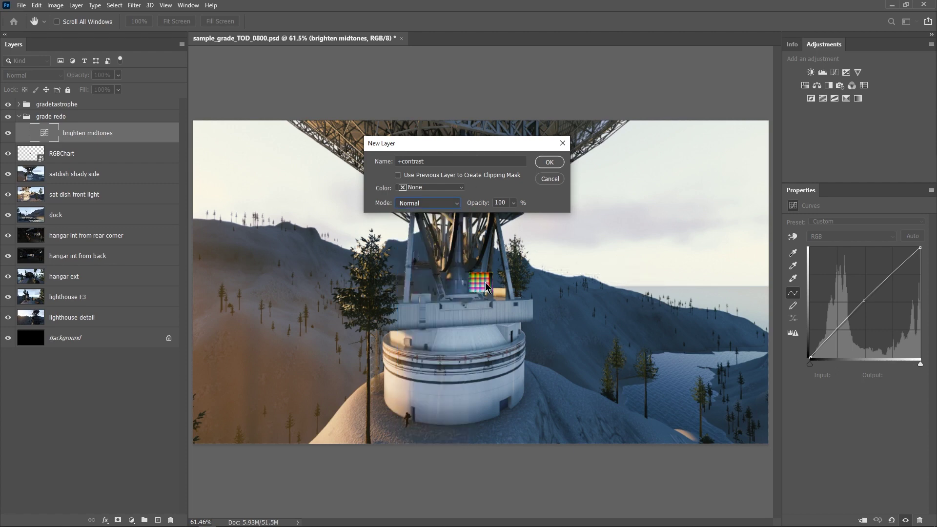
left_click(548, 162)
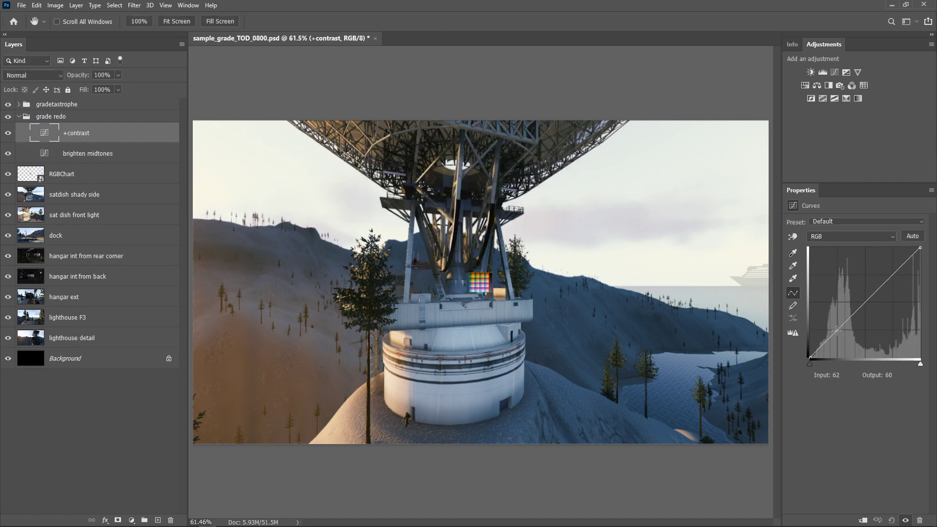
Shape the +contrast curve into an S with points at input 61, output 44 and input 189, output 202, and compare with the layer hidden
left_click_drag(835, 333, 836, 334)
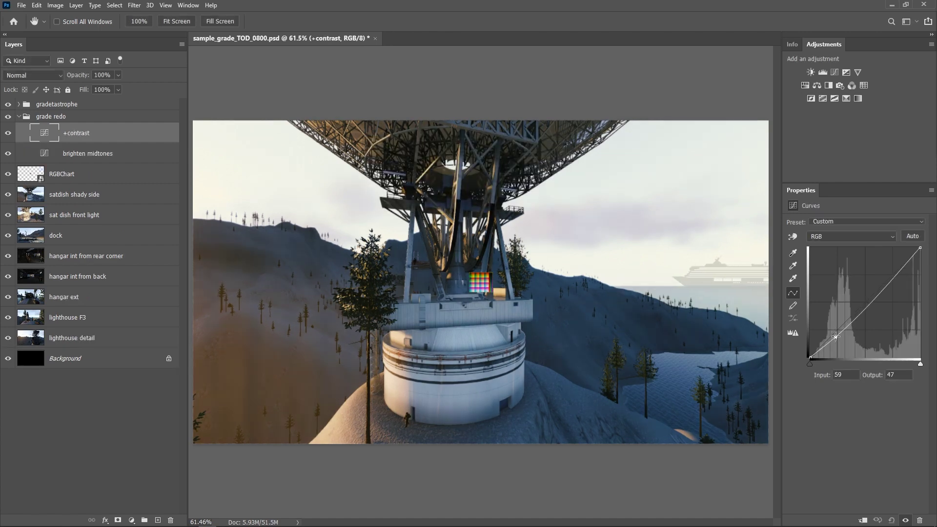
left_click(892, 277)
left_click_drag(891, 276, 892, 271)
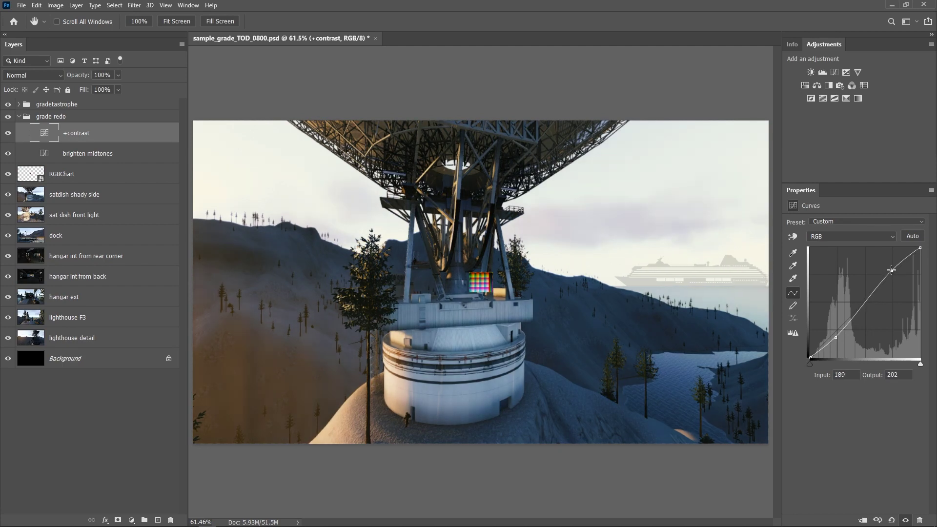
left_click_drag(834, 337, 836, 339)
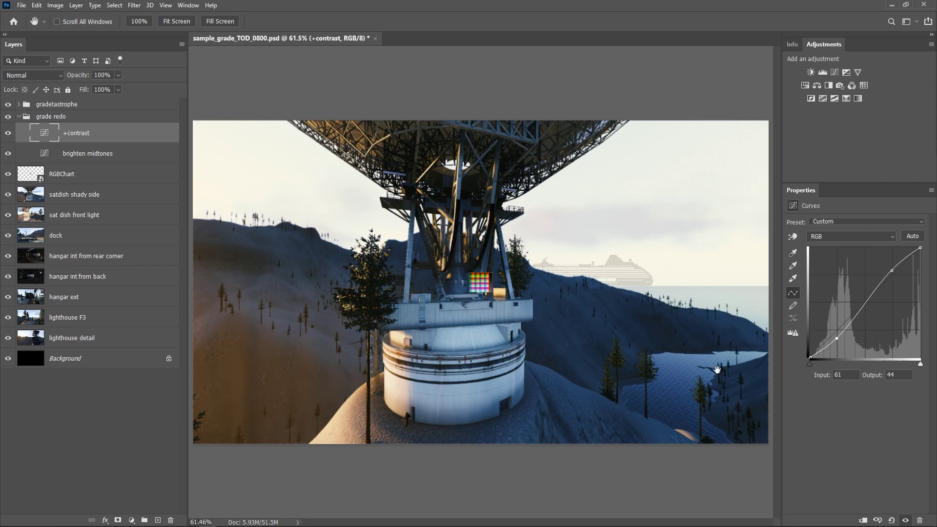
left_click(8, 134)
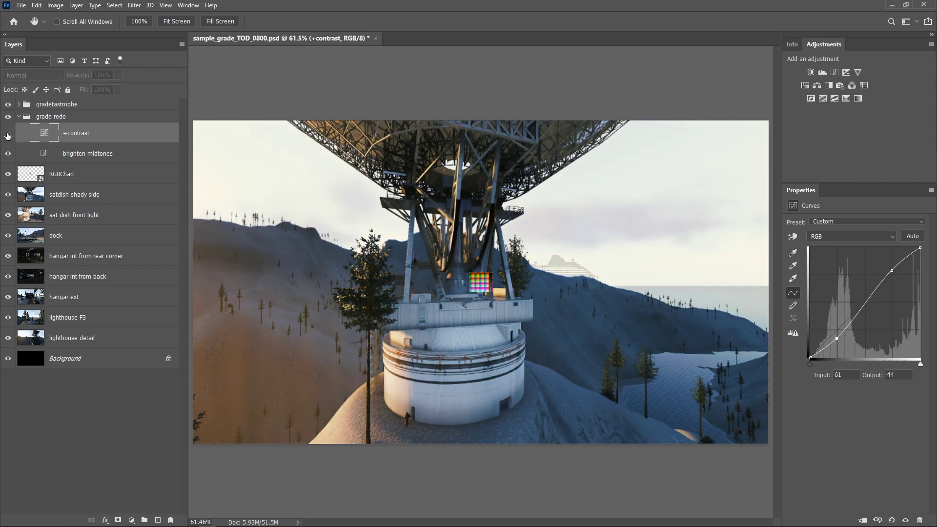
left_click(7, 134)
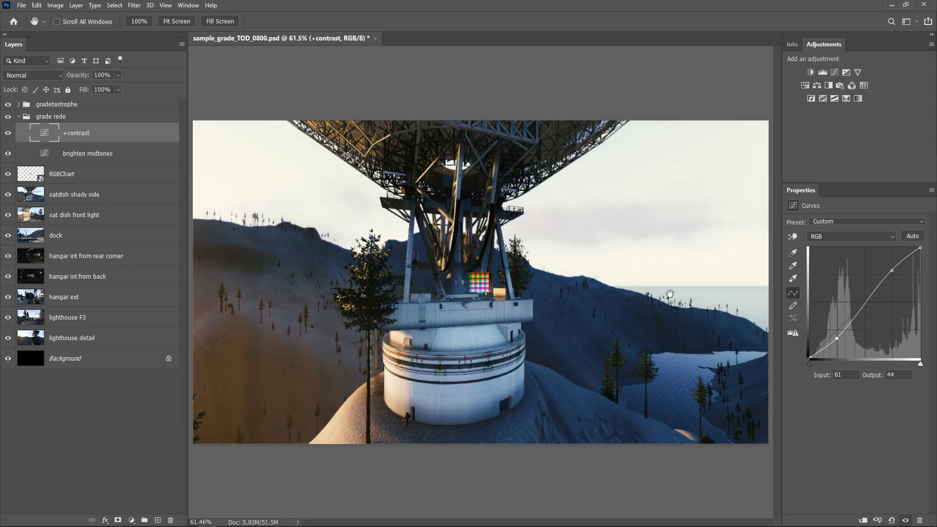
Inspect the color chart up close in the individual Red, Green and Blue channels and return to the RGB composite
left_click(792, 44)
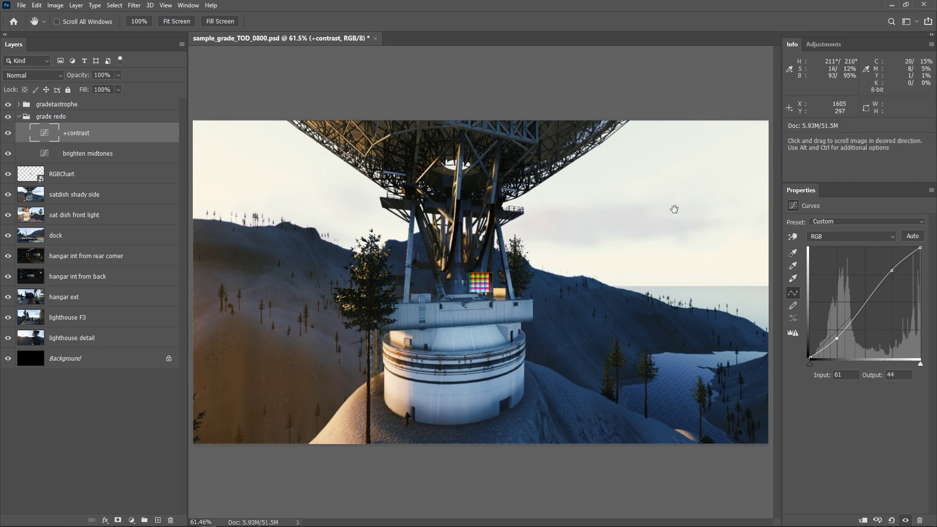
left_click_drag(486, 286, 534, 261, "ctrl")
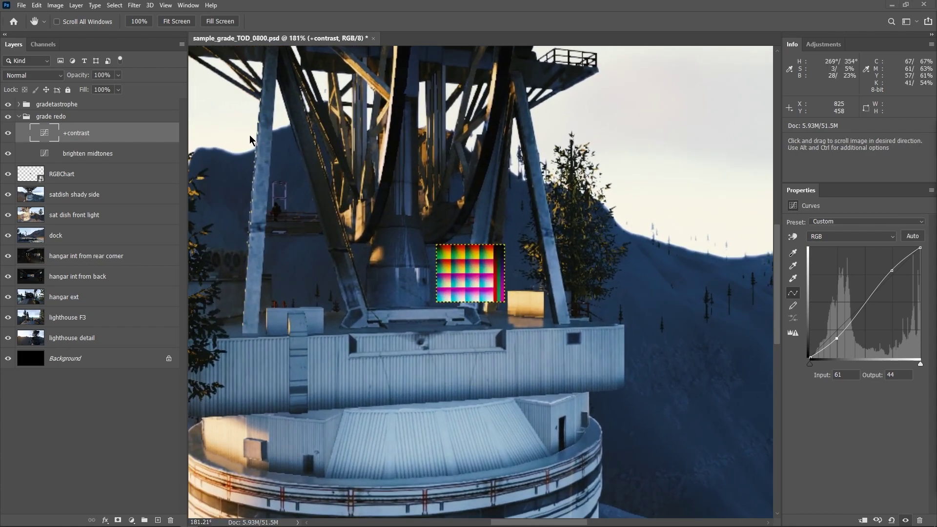
left_click(43, 44)
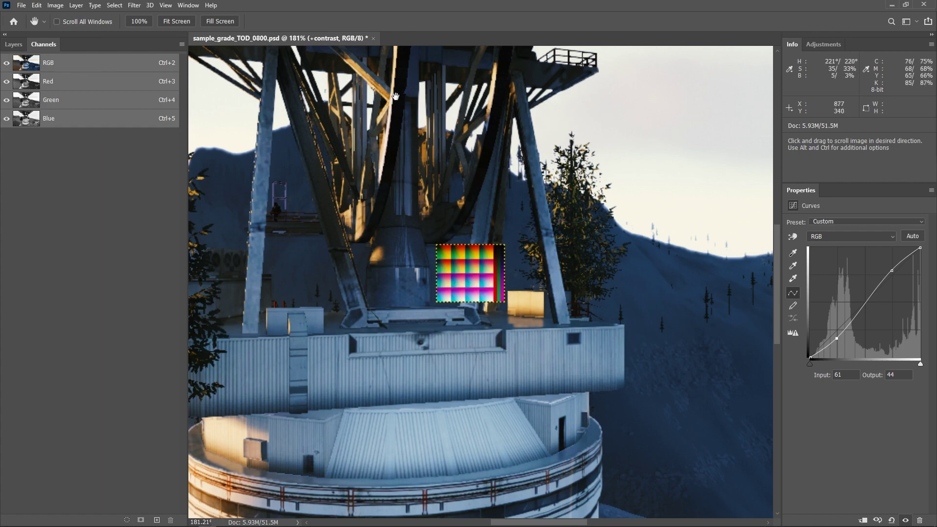
left_click(83, 82)
left_click(85, 102)
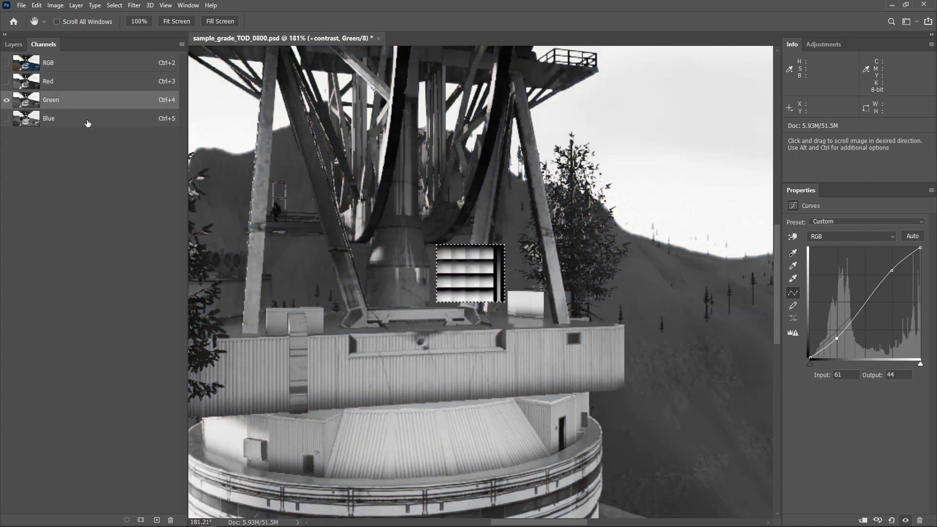
left_click(86, 122)
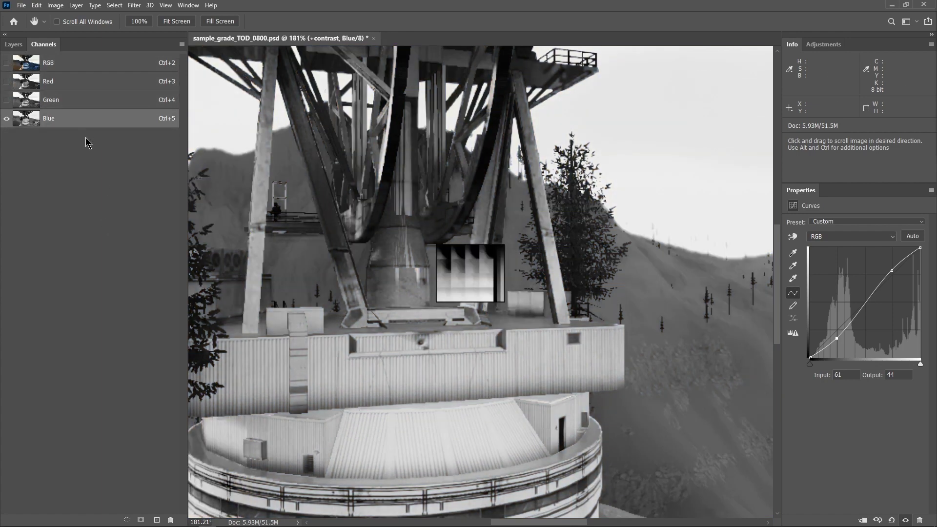
left_click(82, 88)
left_click(71, 99)
key("ctrl+2")
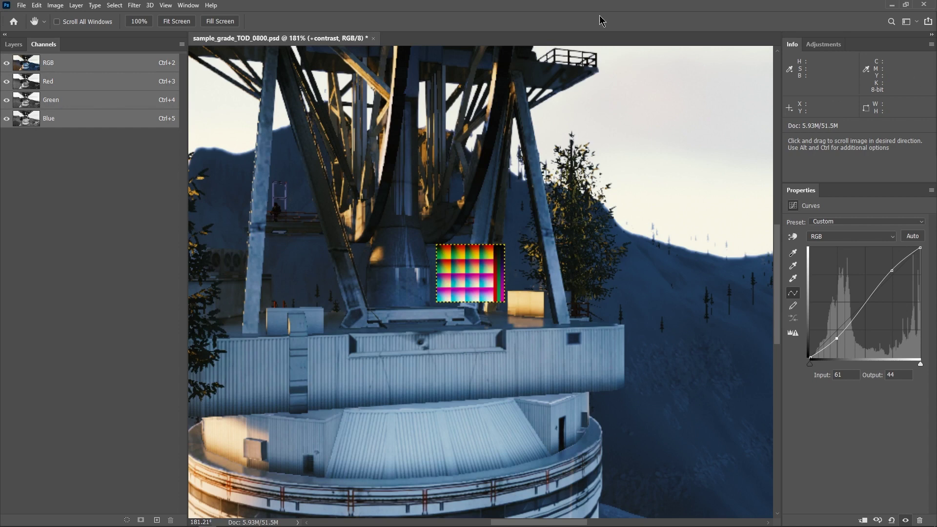
Check the document's color mode options, then view the Red and Blue channels again and return to the RGB composite
left_click(55, 5)
mouse_move(61, 16)
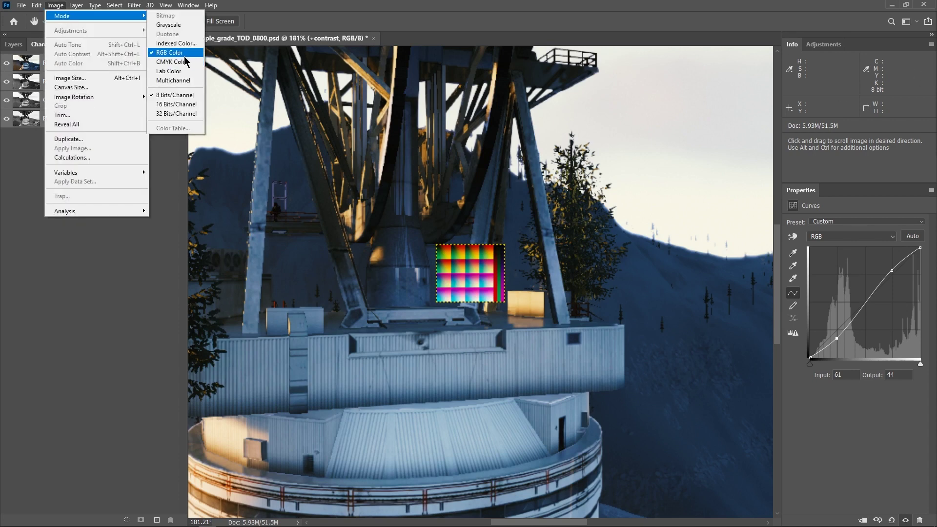
left_click(124, 272)
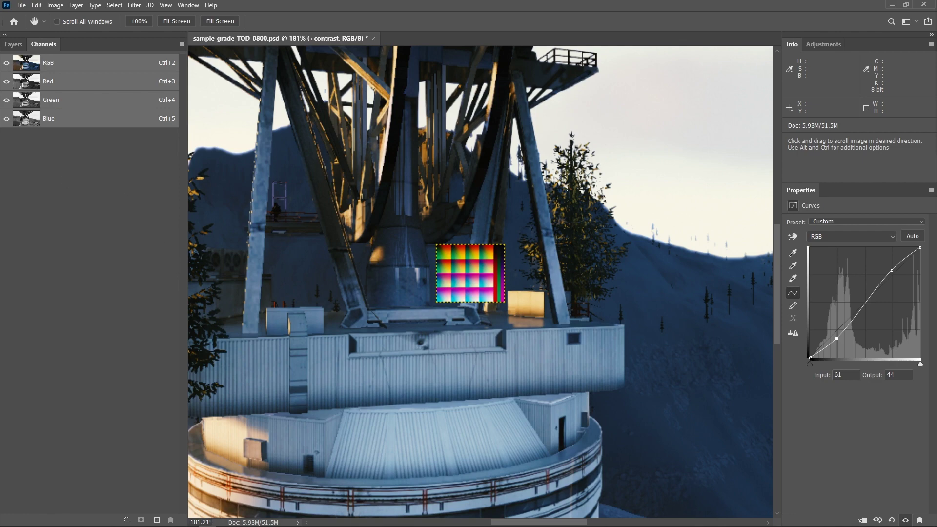
left_click(79, 99)
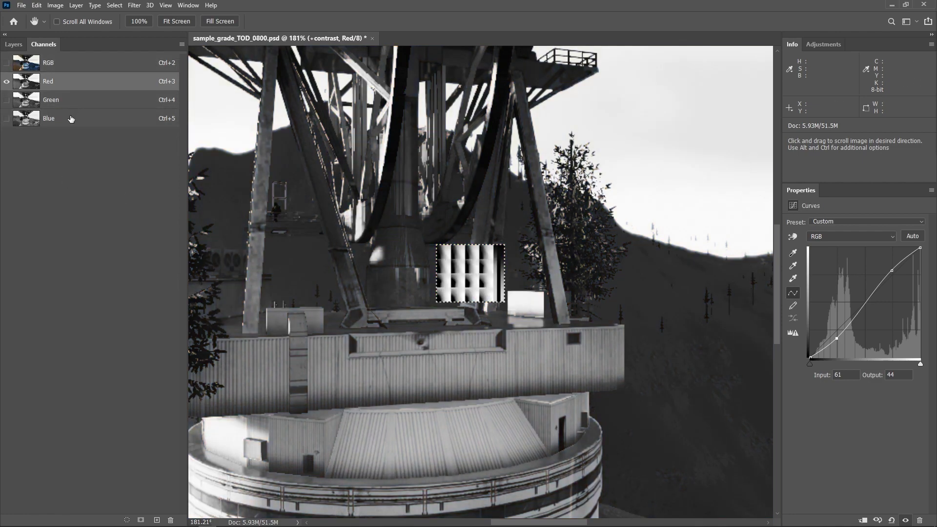
left_click(71, 119)
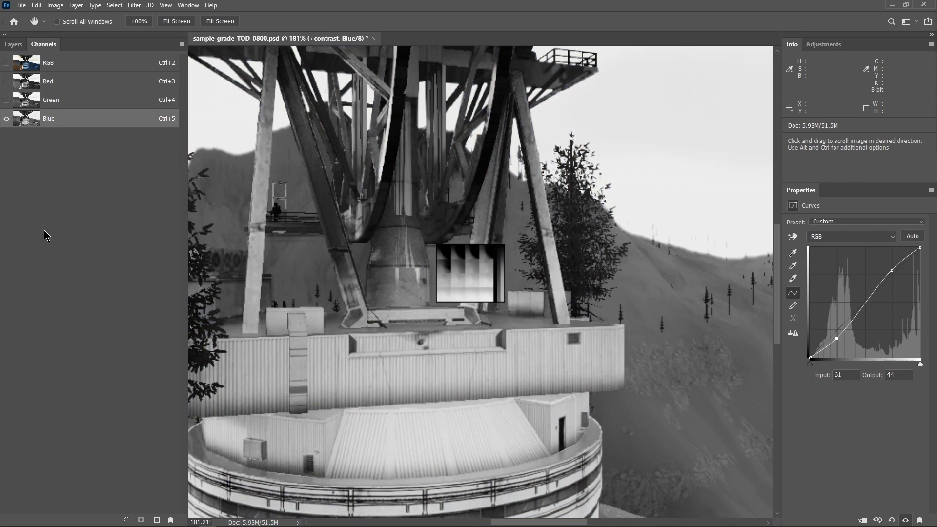
left_click(61, 68)
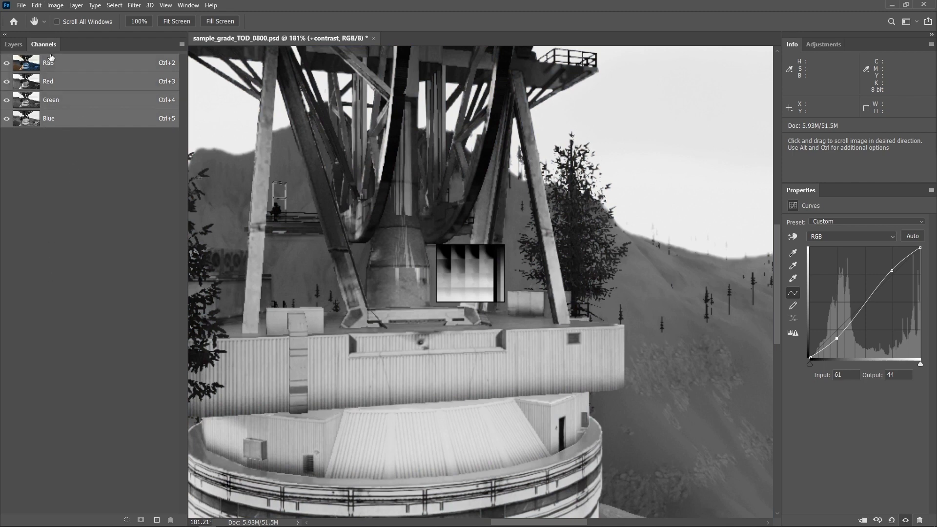
Strengthen the +contrast curve by moving its highlight point to input 177, output 209
left_click(13, 43)
mouse_move(891, 270)
left_mouse_down()
mouse_move(891, 282)
mouse_move(887, 268)
left_mouse_up()
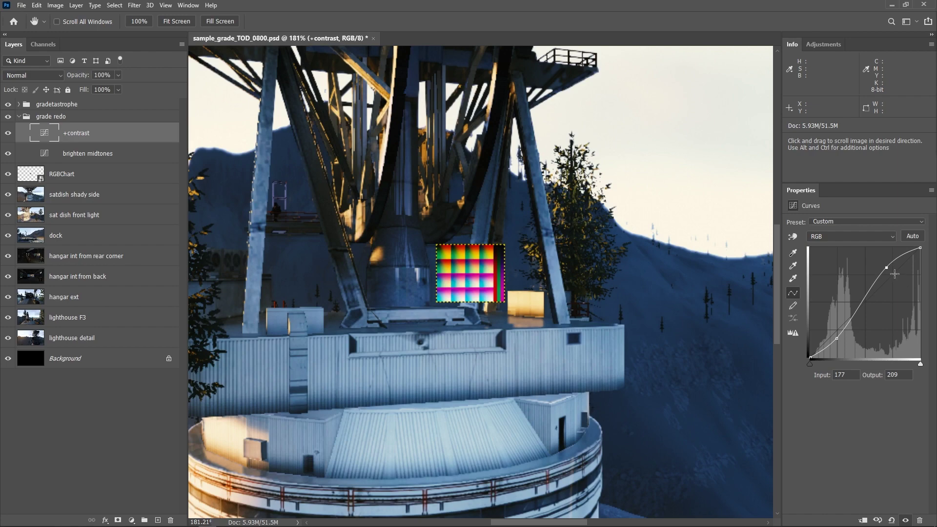
left_click(891, 271)
left_click_drag(892, 271, 933, 277)
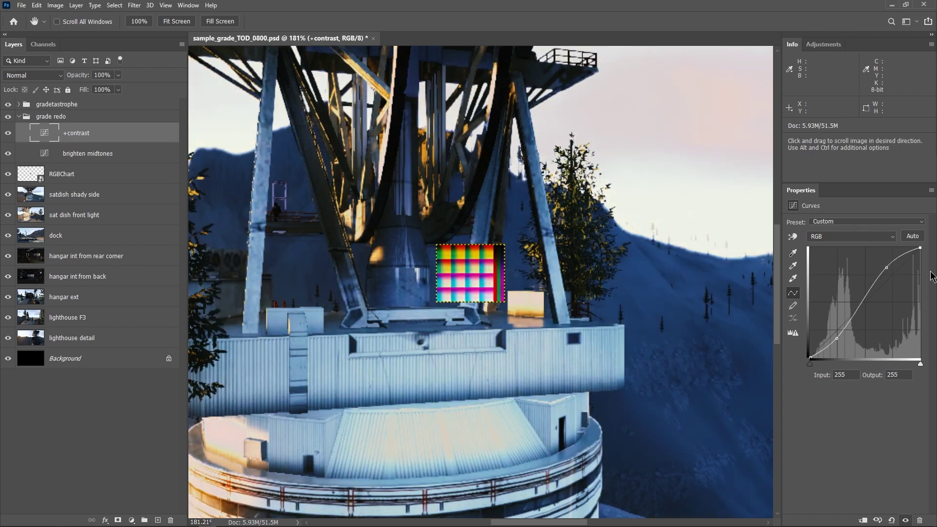
Place color samplers on the brown hillside and the shaded blue slope, read them in HSB, and compare with +contrast hidden
key("i")
key("ctrl+0")
left_click(305, 369, "shift")
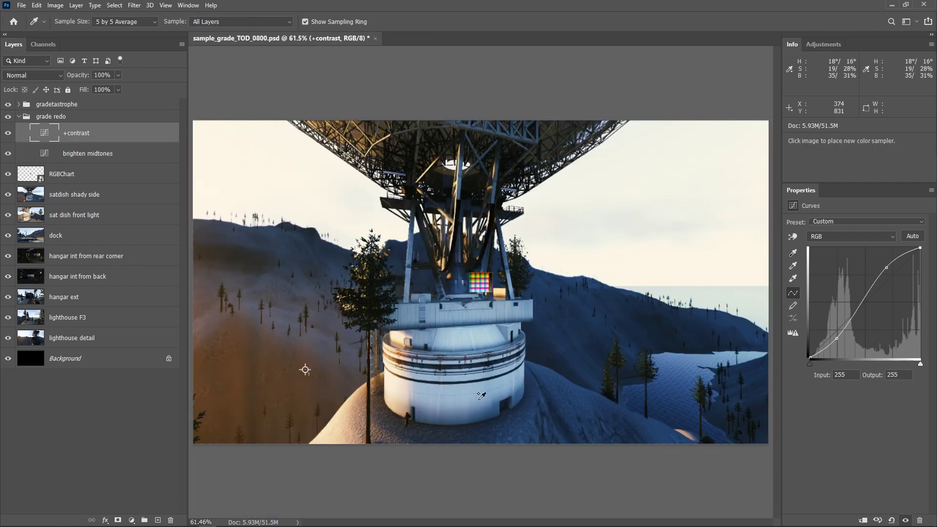
left_click(789, 131)
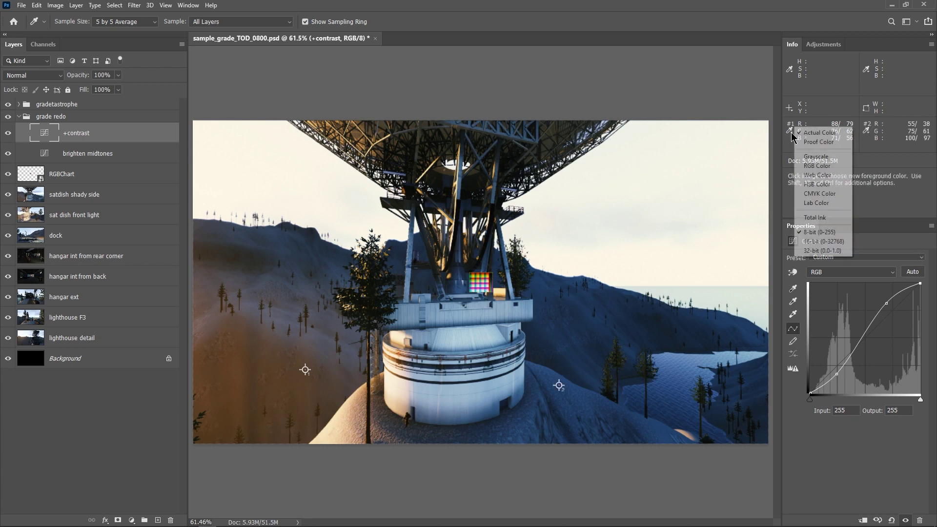
left_click(819, 184)
left_click(866, 130)
left_click(889, 184)
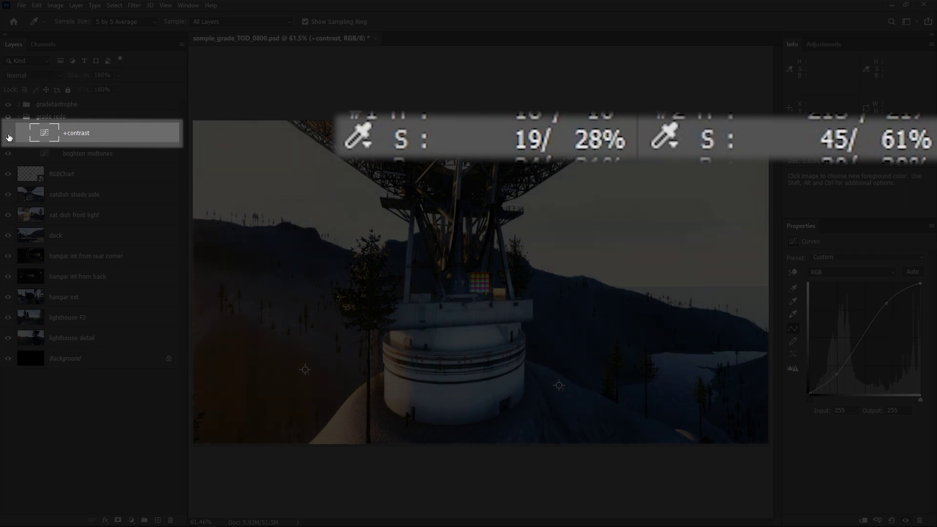
left_click(8, 137)
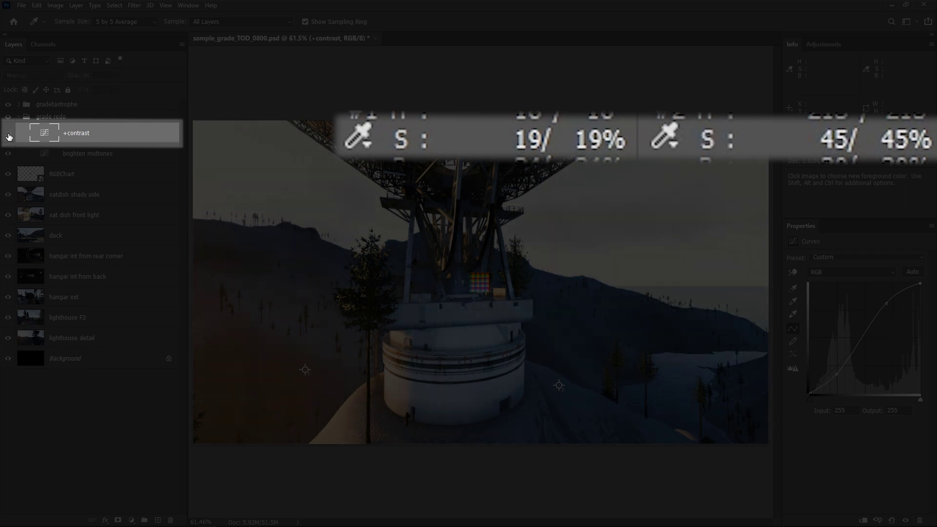
left_click(8, 137)
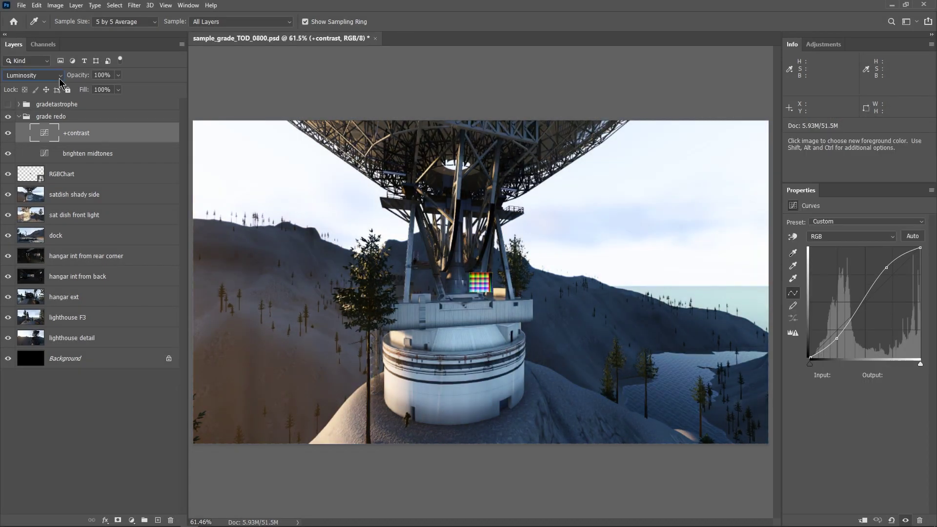
Compare the +contrast layer in the Normal, Luminosity and Color blend modes
left_click(59, 78)
left_click(49, 85)
left_click(51, 78)
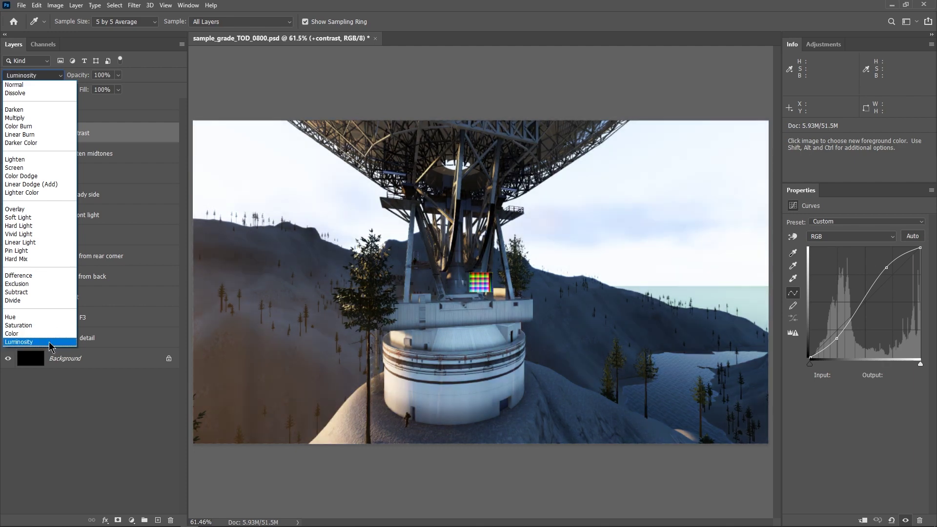
left_click(49, 341)
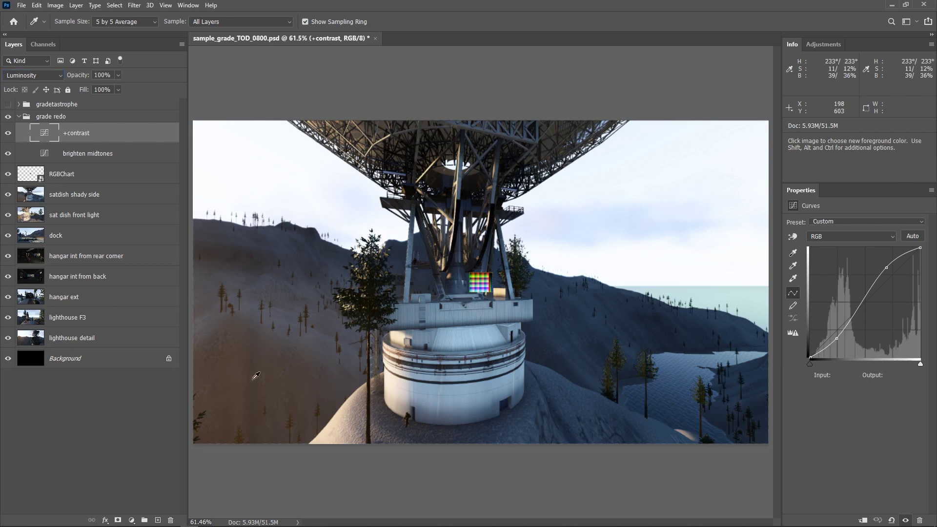
key("ctrl+z")
key("ctrl+shift+z")
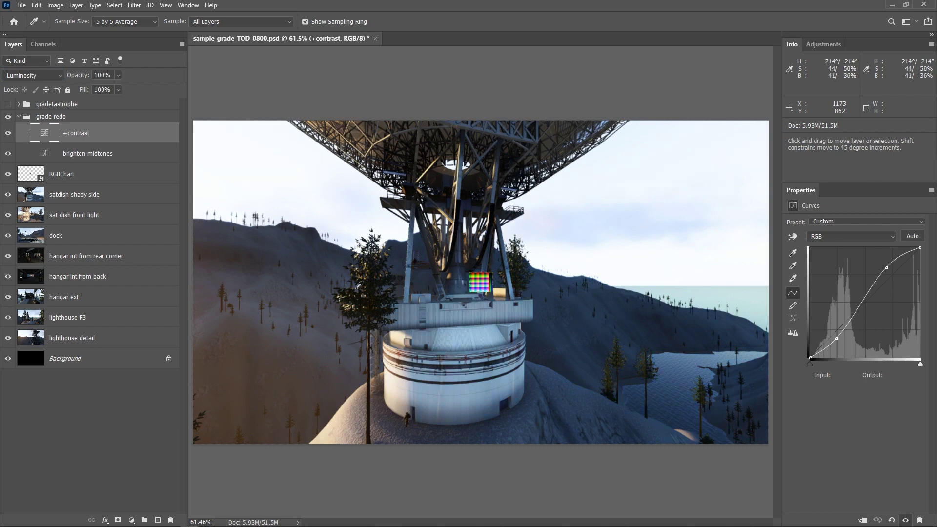
left_click(61, 77)
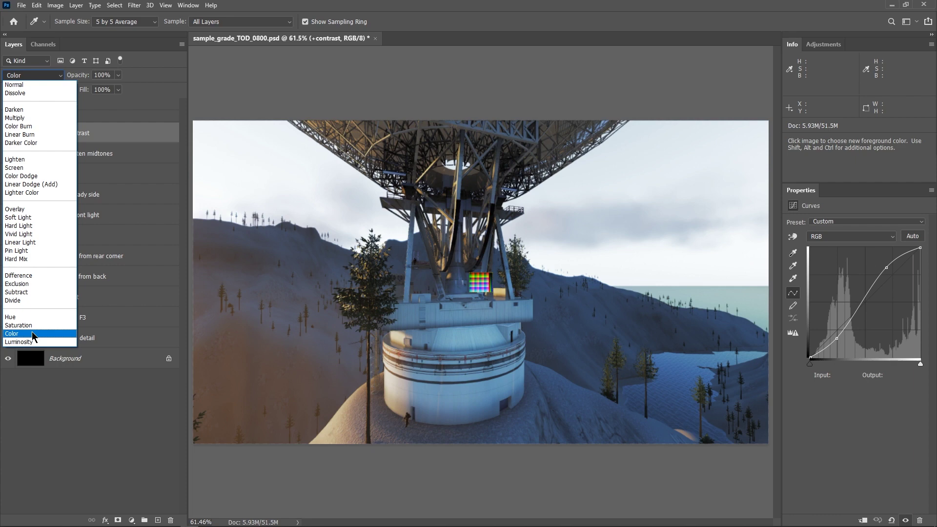
left_click(31, 333)
Add a Hue/Saturation adjustment layer named desat above +contrast, with Saturation -30 and the Color blend mode
key("ctrl+shift+u")
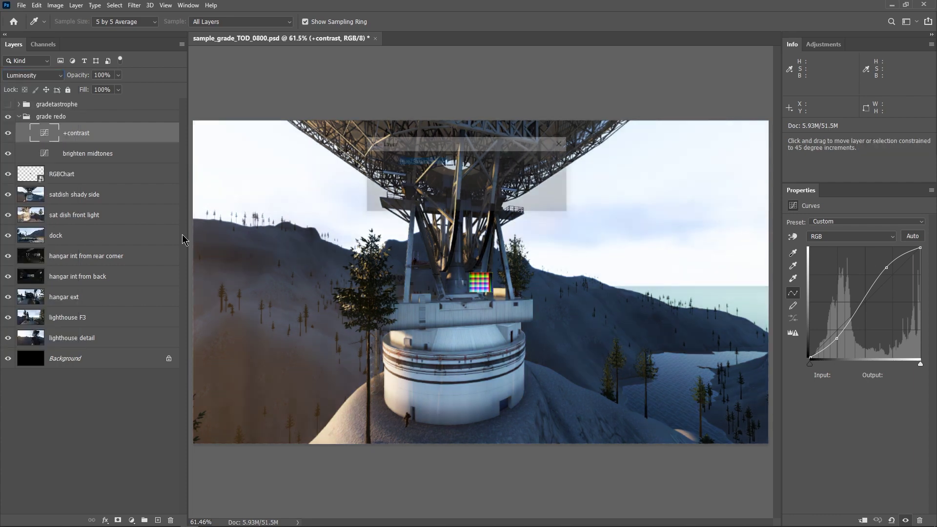
type("desat")
left_click(547, 162)
left_click_drag(855, 284, 841, 283)
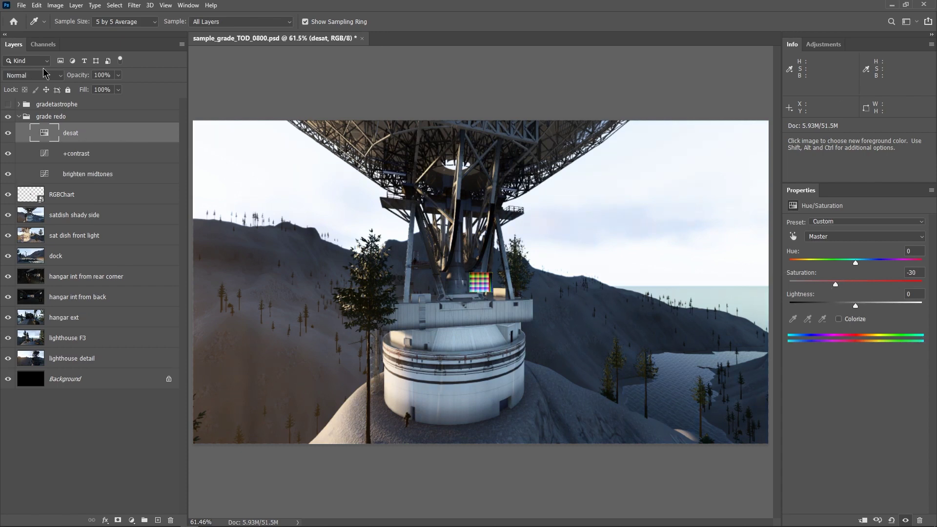
left_click(25, 77)
left_click(19, 336)
Browse the other available blend modes for the +contrast layer without applying one
left_click(45, 136)
left_click(39, 78)
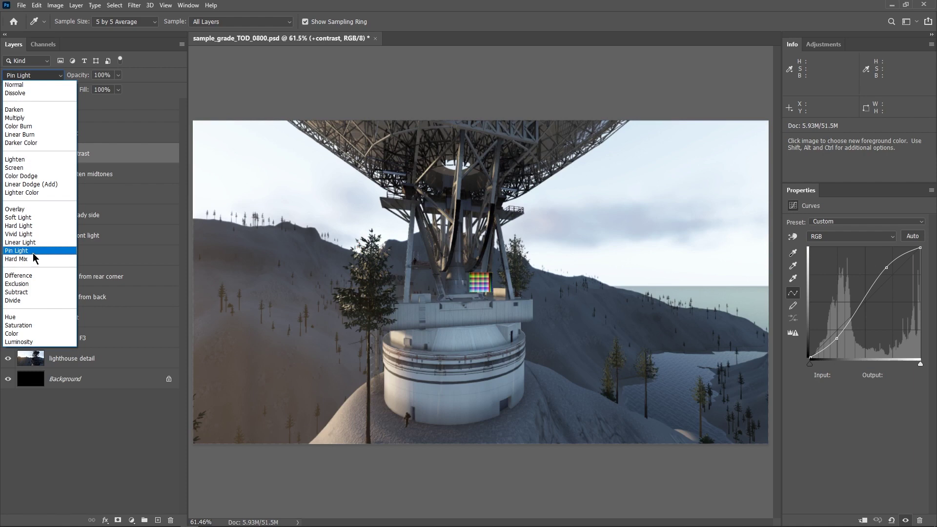
key("Escape")
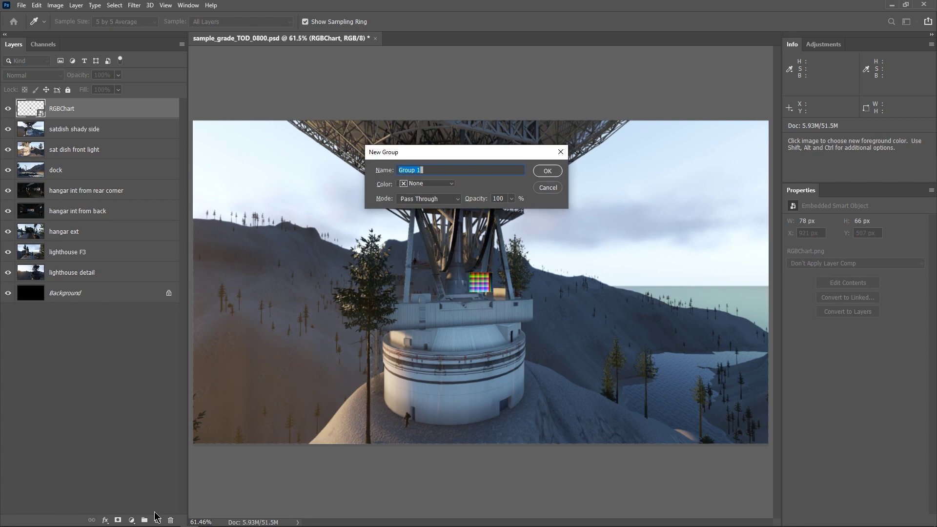
Create a group named grade v1 and add a Curves adjustment layer named +contrast in Luminosity mode inside it
type("grade v1")
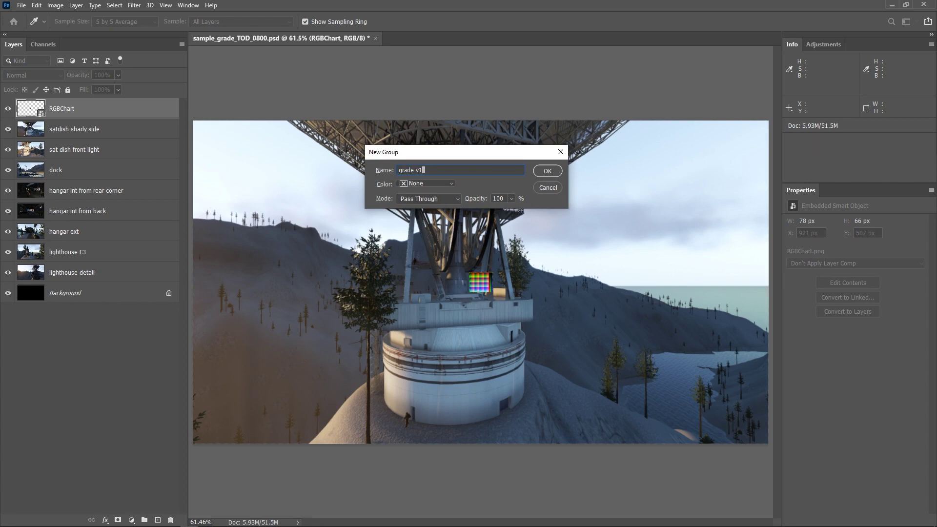
key("Return")
key("ctrl+shift+m")
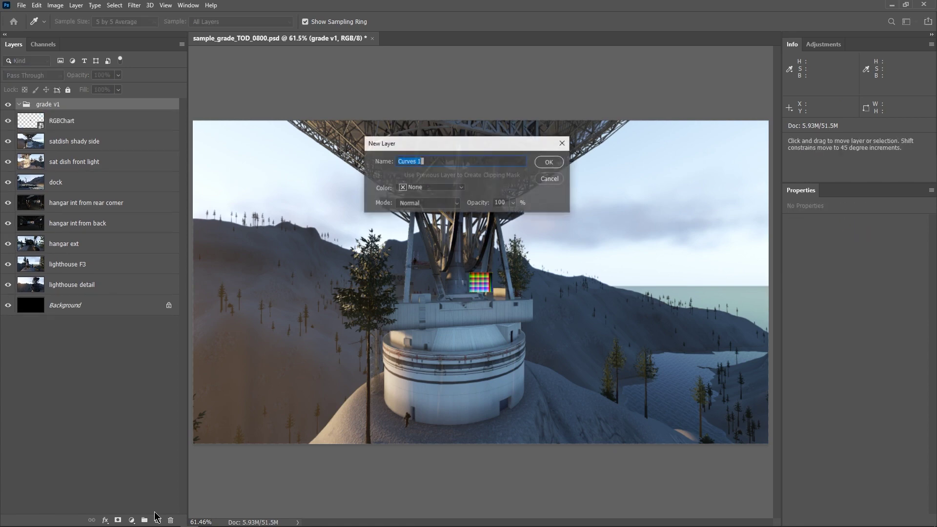
type("+contrastt")
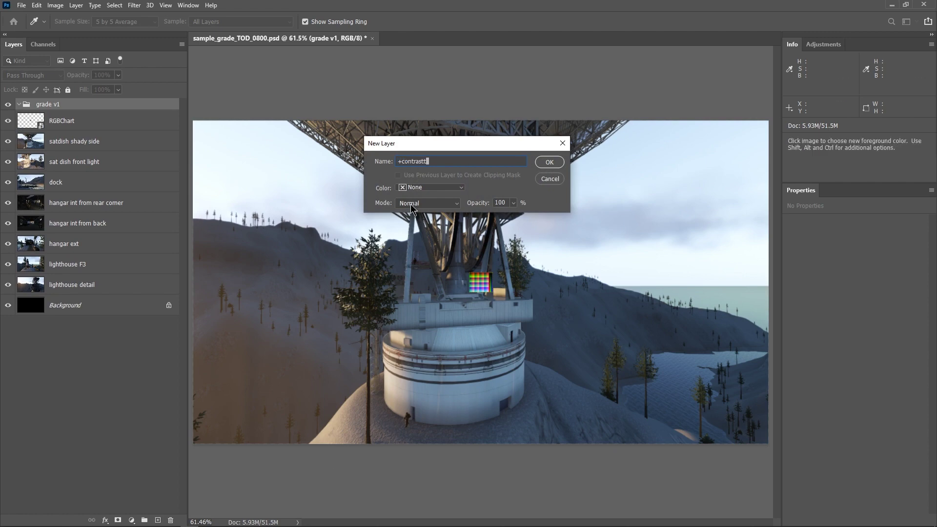
left_click(424, 203)
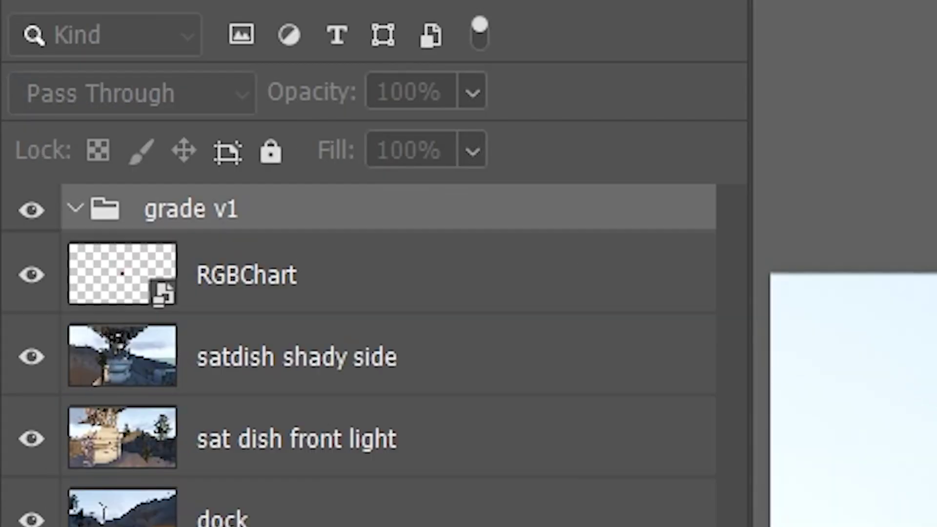
key("Return")
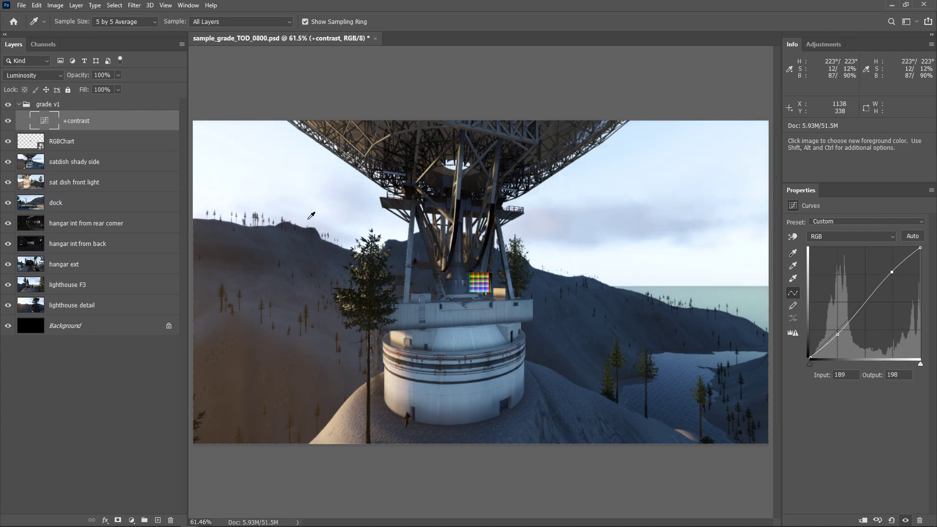
Reduce contrast in the Blue curve of +contrast and steepen its Red curve with a shadow point at input 66, output 57
left_click(839, 236)
left_click(844, 270)
left_click_drag(894, 273, 895, 276)
left_click(835, 331)
left_click(852, 236)
left_click(844, 248)
left_click_drag(886, 282, 886, 276)
left_click_drag(838, 328, 839, 332)
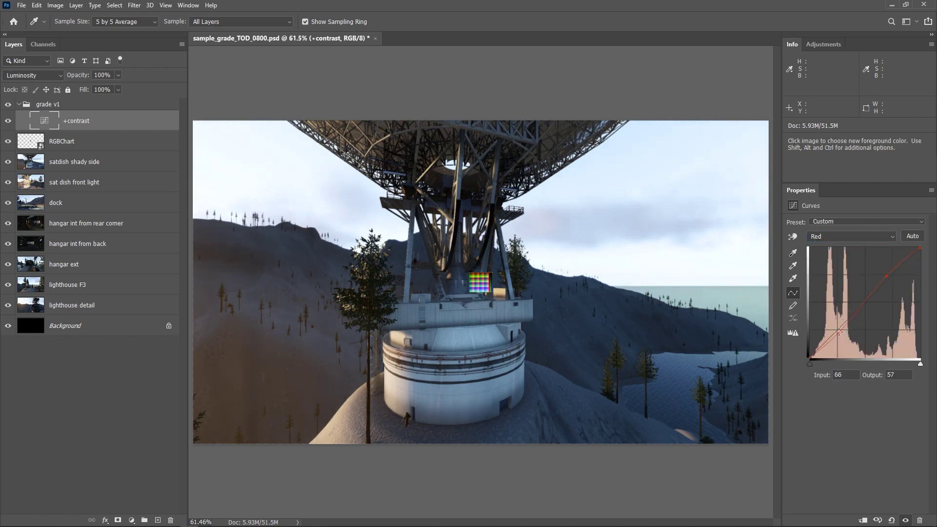
Review the composite RGB and Blue curves of the +contrast layer
left_click(38, 126)
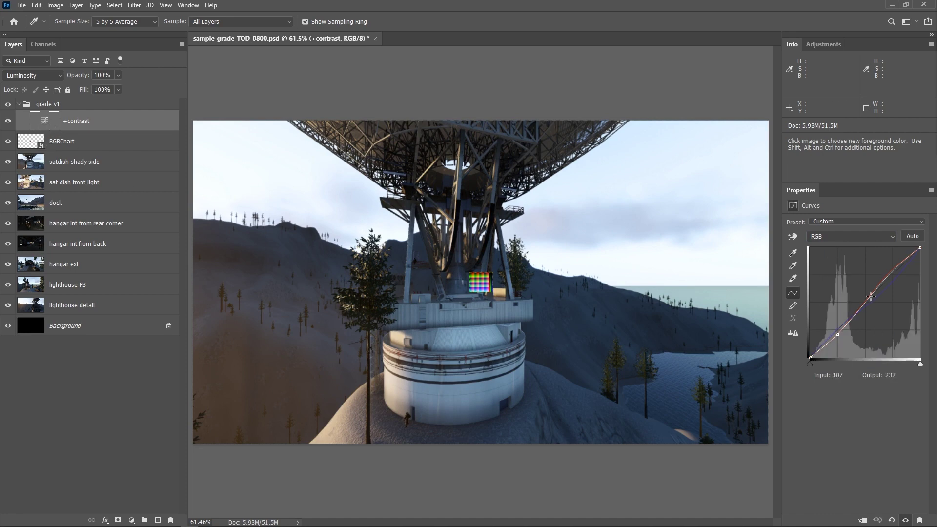
left_click(853, 237)
left_click(842, 272)
left_click(838, 238)
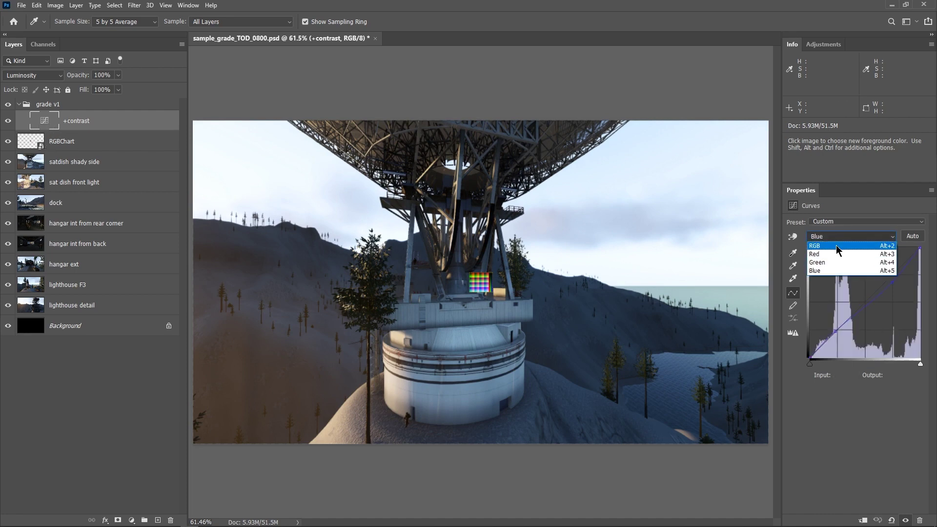
left_click(838, 247)
left_click(854, 237)
left_click(840, 249)
left_click(856, 240)
left_click(839, 249)
left_click(839, 271)
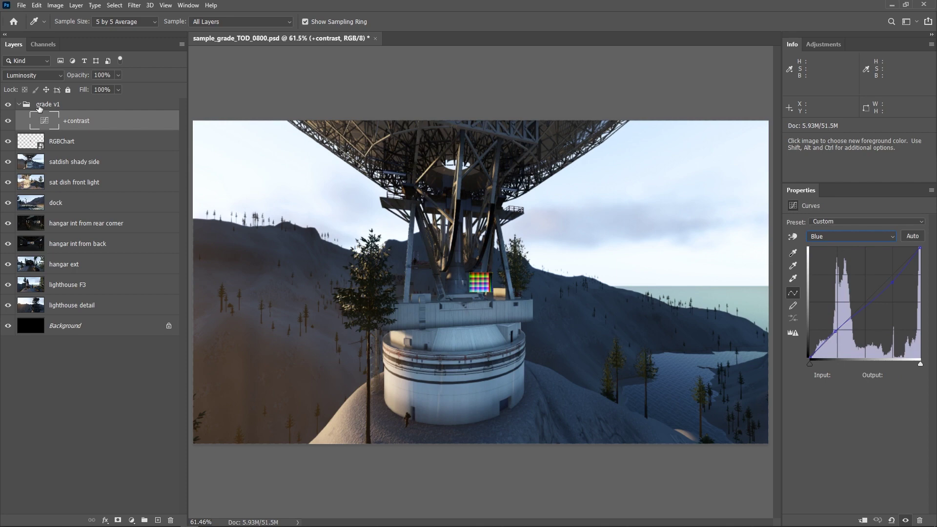
Flatten the Blue curve with a highlight point at input 198, output 185, and add slight S-curve points to the Red curve
left_click(835, 331)
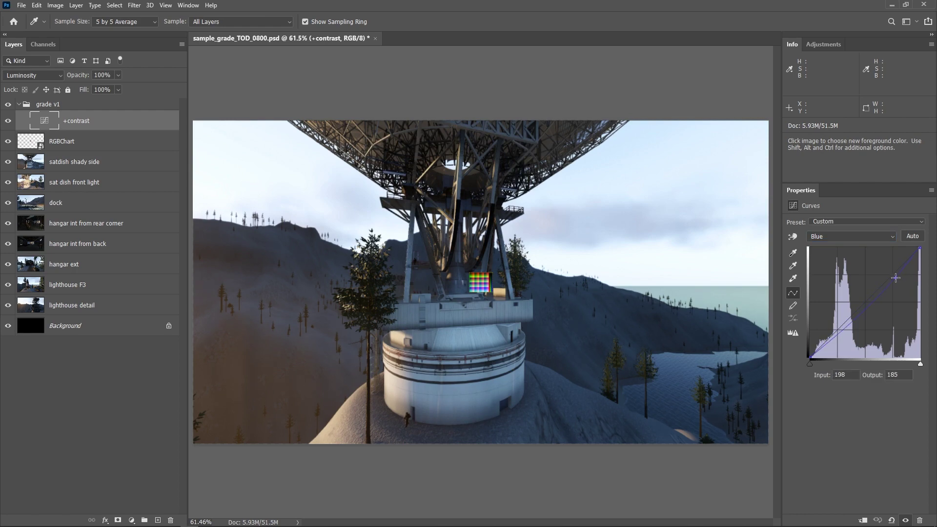
left_click(846, 238)
left_click(851, 246)
left_click(855, 238)
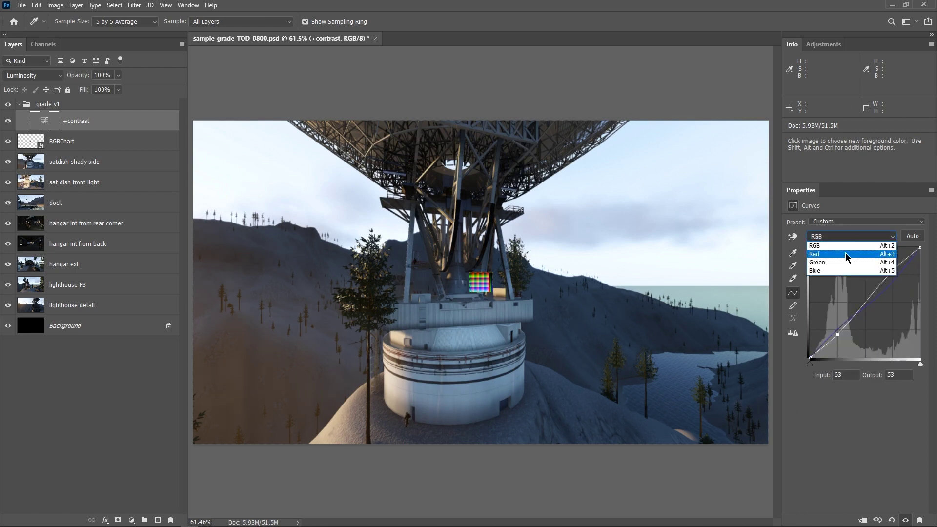
left_click(851, 253)
left_click_drag(888, 278, 886, 277)
left_click_drag(836, 329, 839, 331)
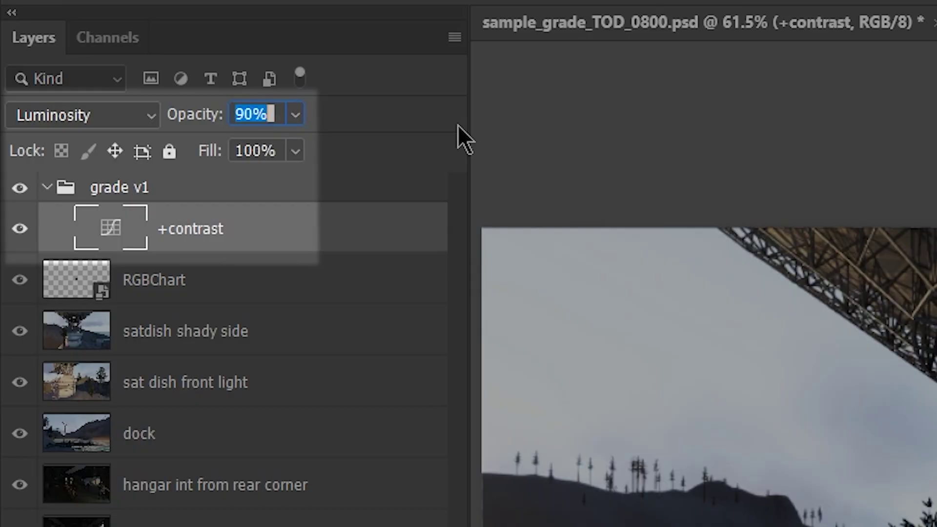
Try the +contrast layer at 87% opacity, then restore it to 100%
key("Down")
key("Down")
key("Down")
key("Down")
key("Up")
key("Return")
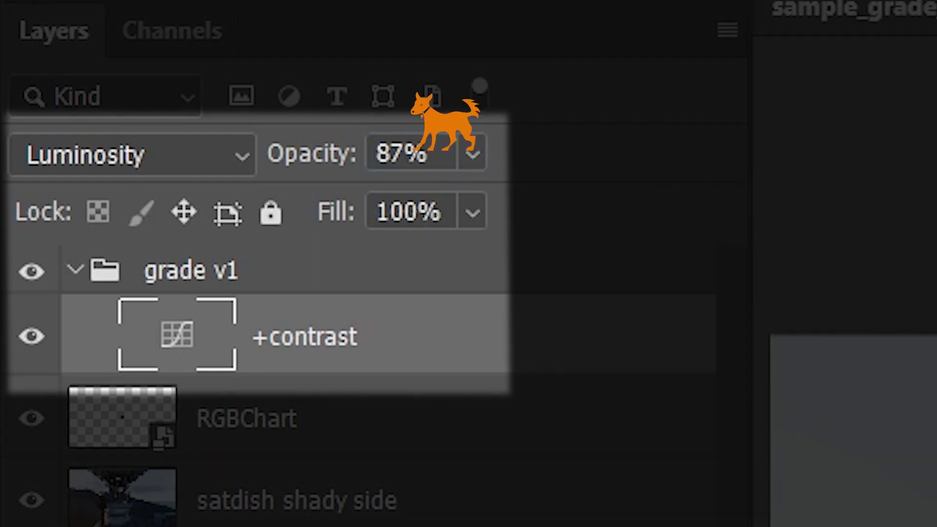
key("0")
Duplicate the +contrast layer and lower the copy's opacity to 58%
key("ctrl+j")
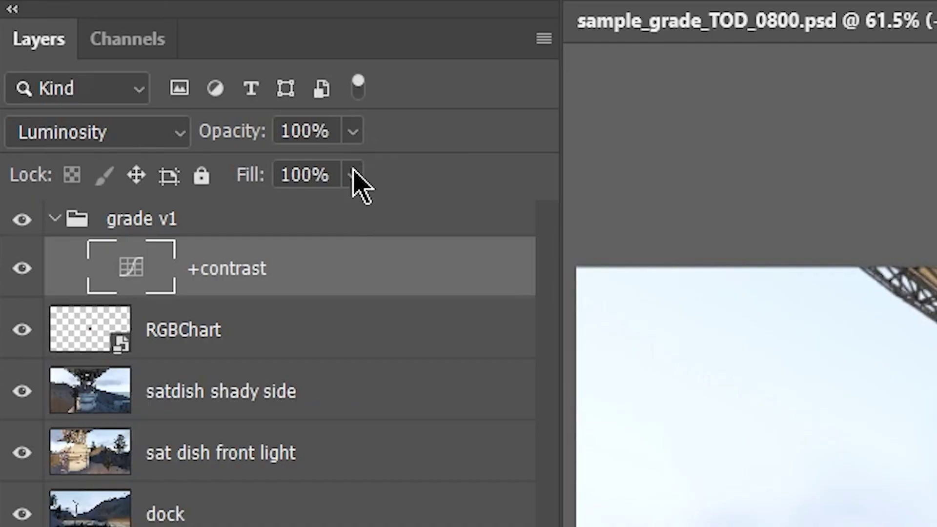
left_click_drag(353, 131, 259, 182)
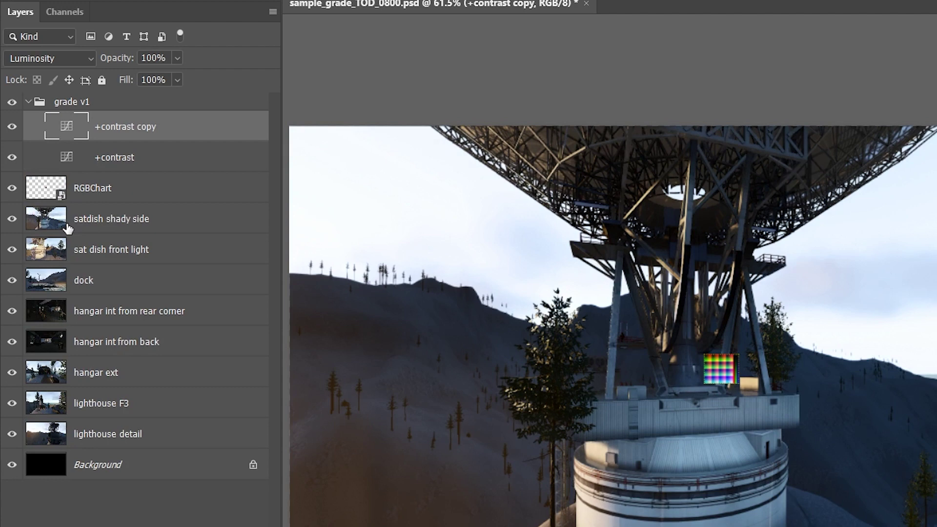
left_click(177, 58)
left_click_drag(179, 76, 148, 76)
left_click(211, 66)
Set the opacity of the grade v1 group to 90%
left_click(73, 102)
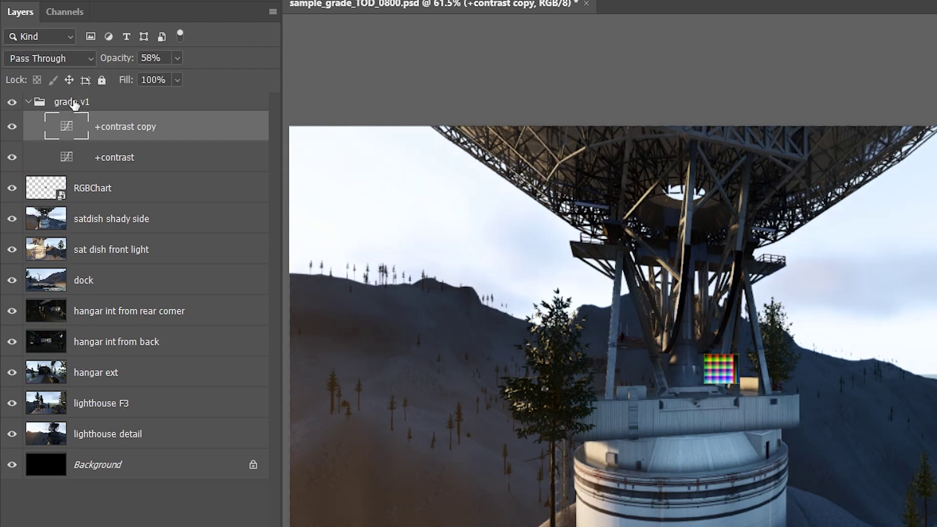
left_click(160, 58)
type("90")
key("Return")
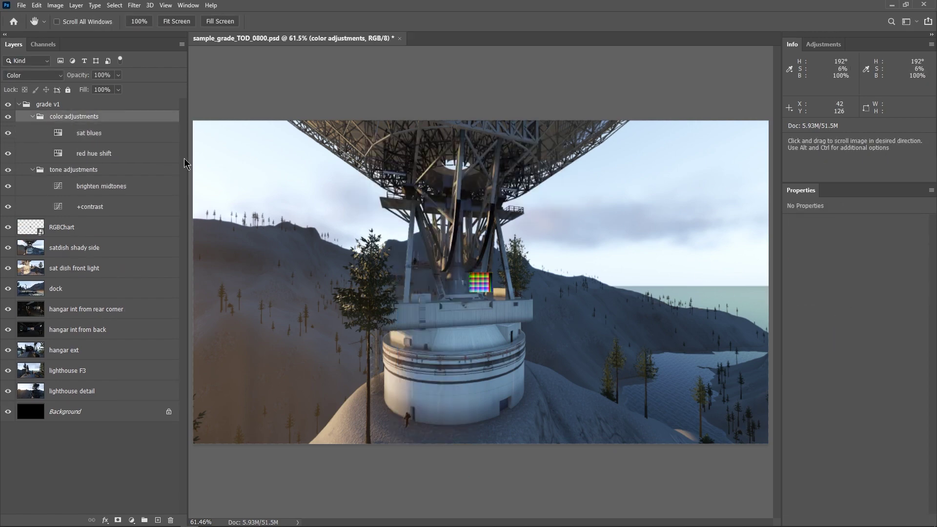
Try different opacities on the tone adjustments and color adjustments groups
left_click(73, 169)
left_click(118, 75)
left_click(73, 116)
left_click_drag(119, 75, 150, 92)
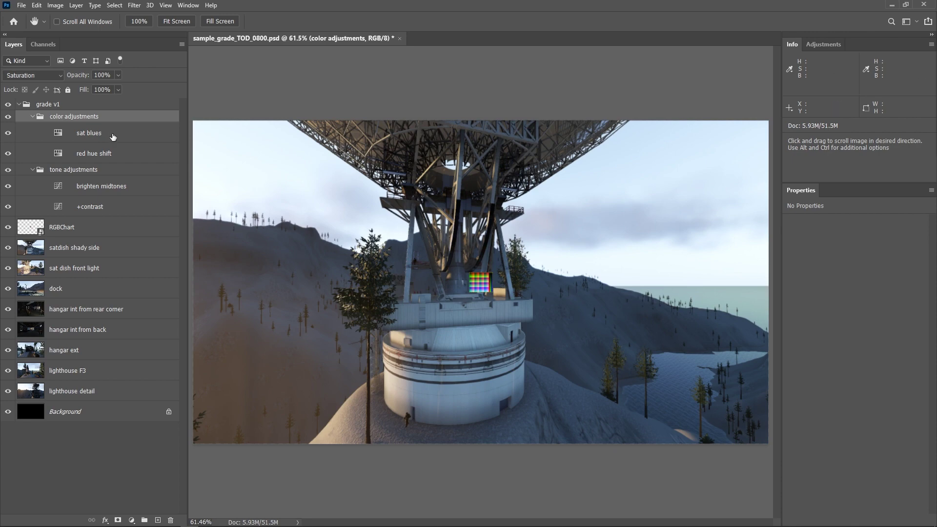
Color-label sat blues yellow, +contrast green, brighten midtones blue and red hue shift orange, and label the color adjustments group too
right_click(113, 137)
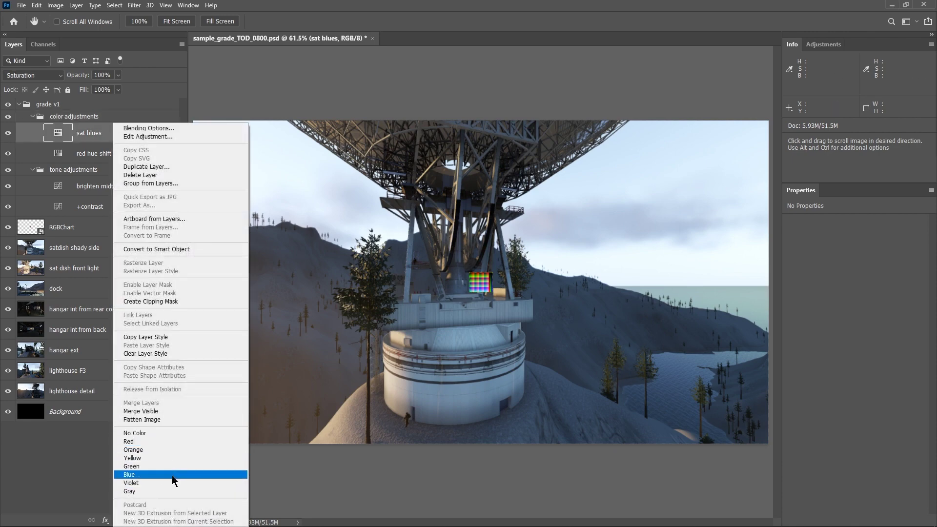
left_click(153, 463)
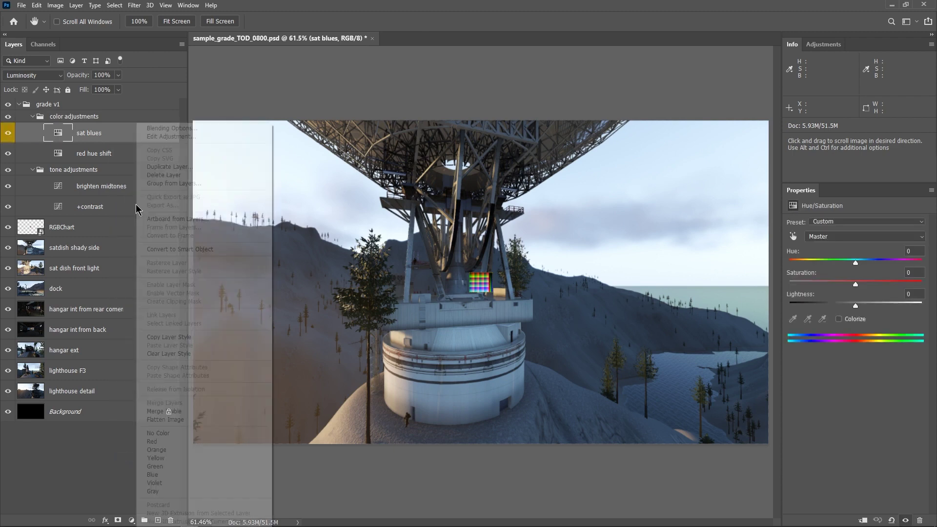
right_click(137, 206)
left_click(146, 466)
right_click(119, 193)
left_click(135, 474)
right_click(128, 154)
left_click(141, 449)
right_click(73, 117)
left_click(119, 449)
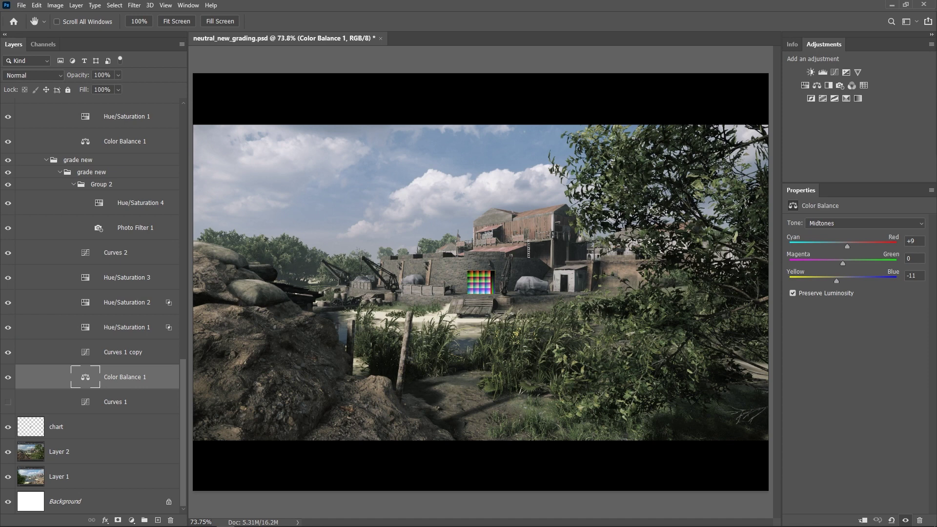
Examine the settings of the adjustment layers from Curves 1 copy up to Curves 2 in neutral_new_grading.psd
left_click(123, 352)
left_click(127, 328)
left_click(127, 303)
left_click(127, 278)
left_click(116, 252)
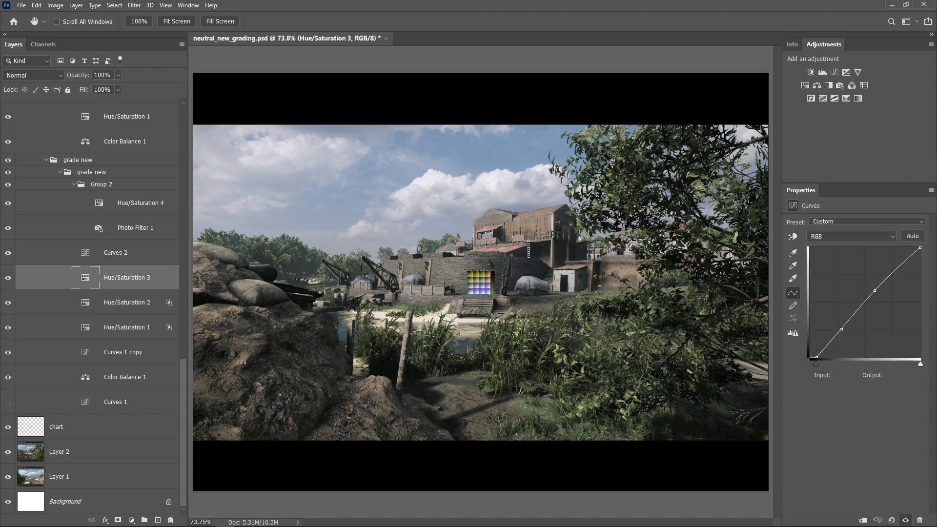
Examine the settings of the layers from Photo Filter 1 up to the only use color 50% and blend on top group
left_click(135, 228)
left_click(141, 202)
left_click(101, 185)
left_click(91, 172)
left_click(77, 160)
key("alt+bracketright")
key("alt+bracketright")
key("alt+bracketright")
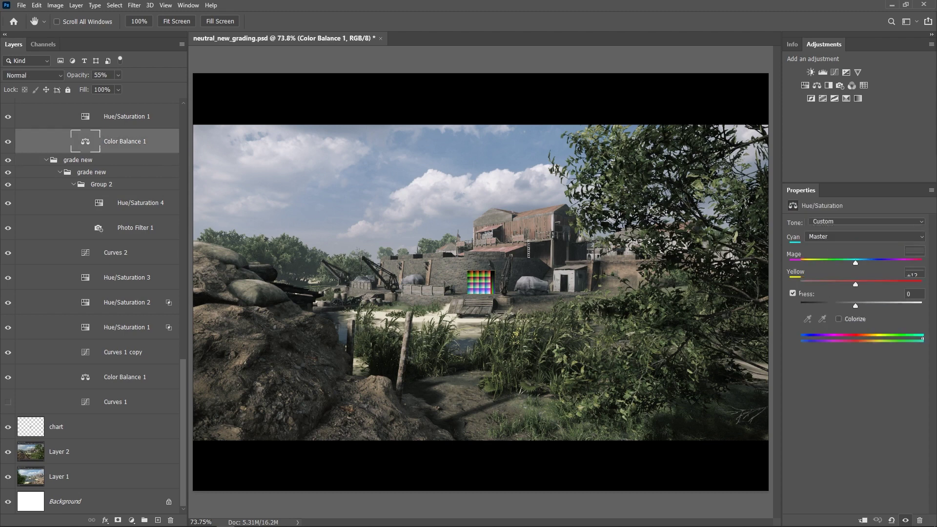
key("alt+bracketright")
key("alt+bracketright")
key("alt+bracketright")
key("alt+bracketright")
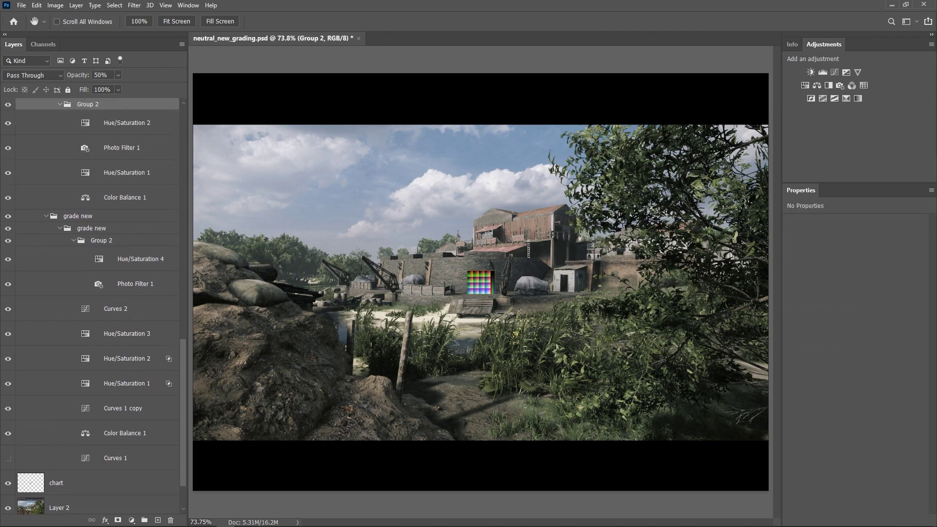
key("alt+bracketright")
key("alt+bracketright")
key("alt+bracketright")
key("alt+bracketright")
key("alt+bracketright")
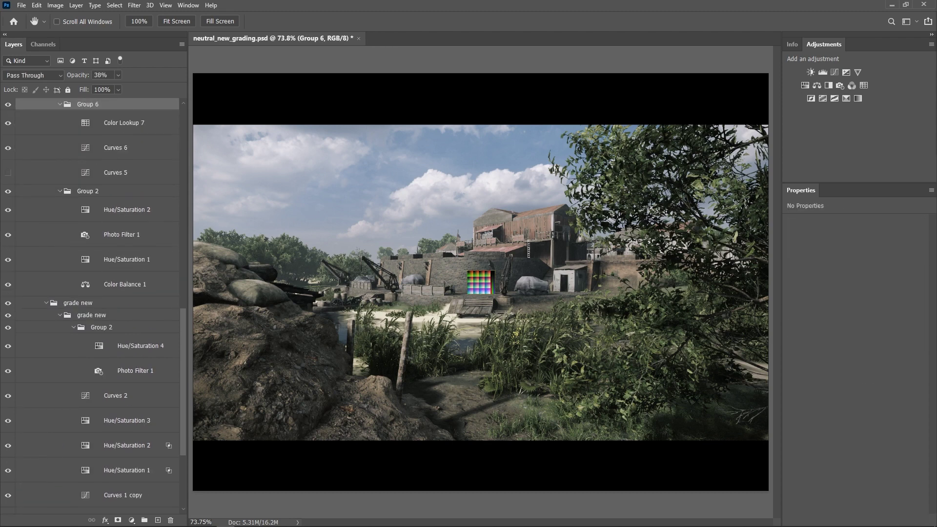
key("alt+bracketright")
key("alt+bracketright")
key("alt+bracketright")
key("alt+bracketright")
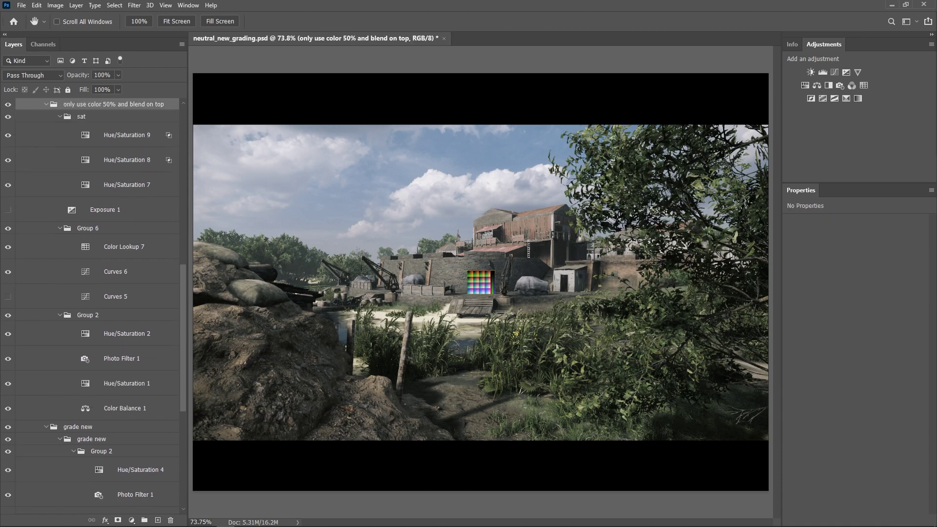
Examine the remaining adjustment layers, through the add bleakness and ivan grade groups, up to the outermost grade group
key("alt+bracketright")
key("alt+bracketright")
key("alt+bracketright")
key("alt+bracketright")
key("alt+bracketright")
key("alt+bracketright")
key("alt+bracketright")
key("alt+bracketright")
key("alt+bracketright")
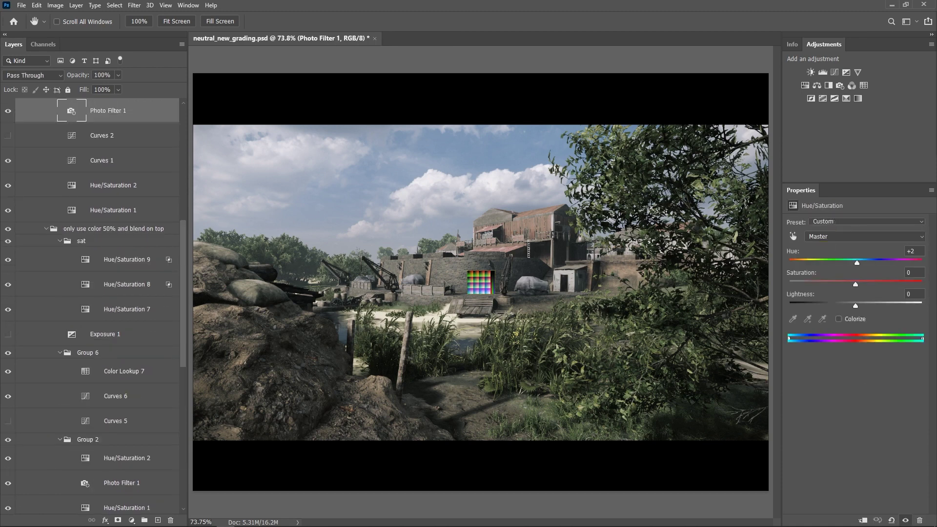
key("alt+bracketright")
key("alt+bracketright")
key("alt+bracketright")
key("alt+bracketright")
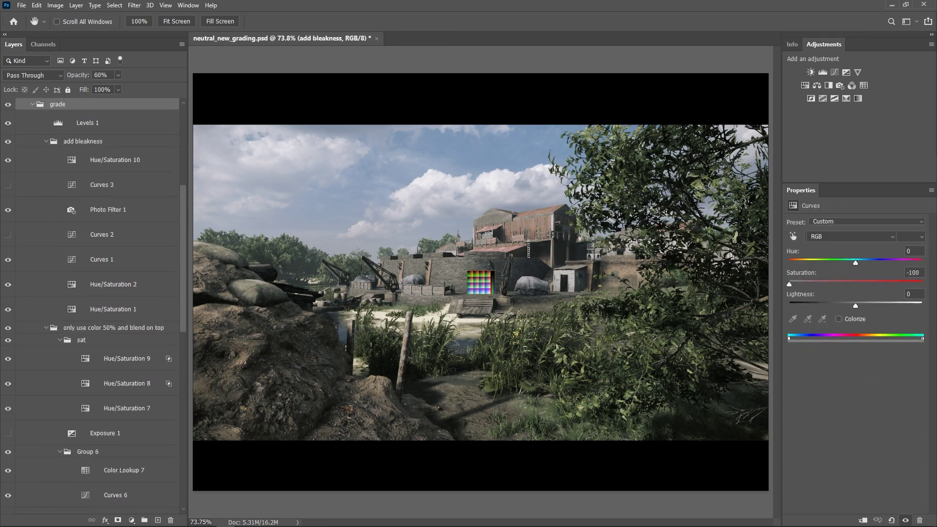
key("alt+bracketright")
key("alt+bracketright")
key("alt+bracketright")
key("alt+bracketright")
key("alt+bracketright")
key("alt+bracketright")
key("alt+bracketright")
key("alt+bracketright")
key("alt+bracketright")
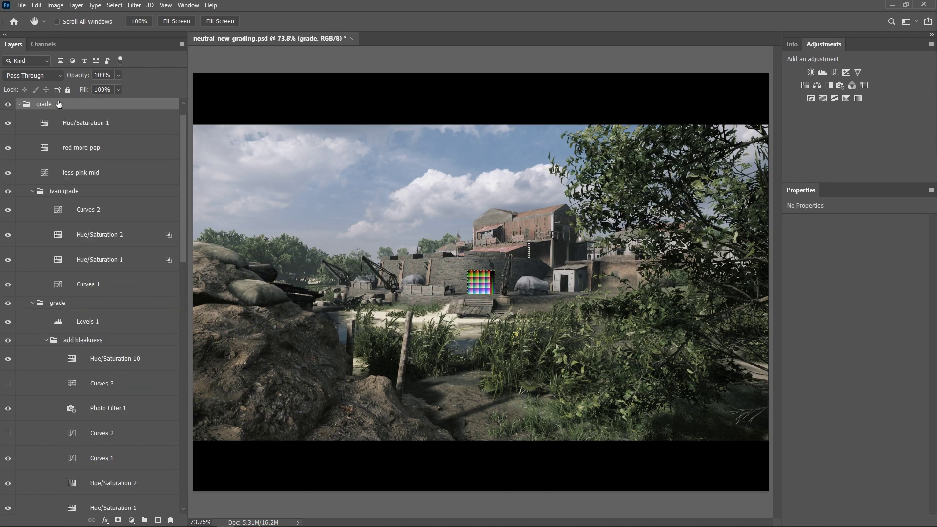
Compare the image before and after grading by hiding and showing the outermost grade group
left_click(8, 105)
left_click(8, 105)
left_click(8, 105)
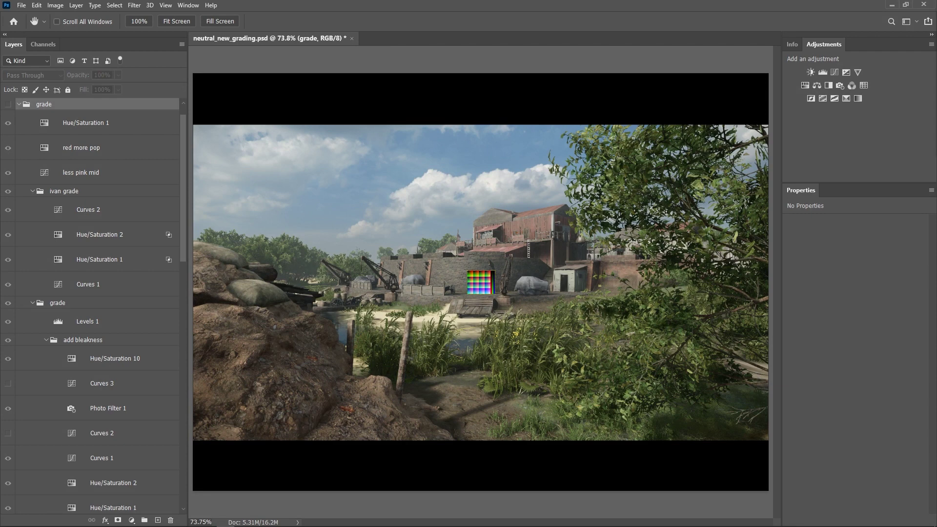
left_click(7, 105)
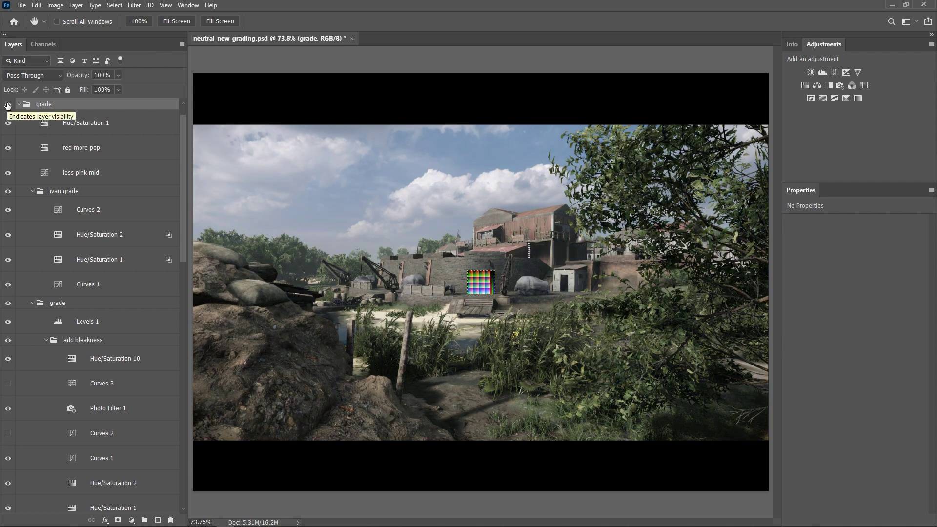
left_click(8, 105)
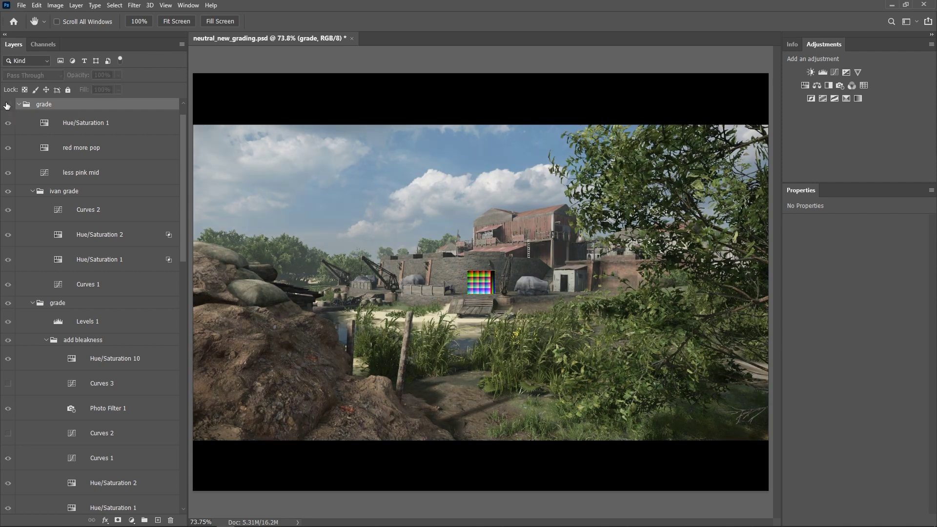
left_click(8, 105)
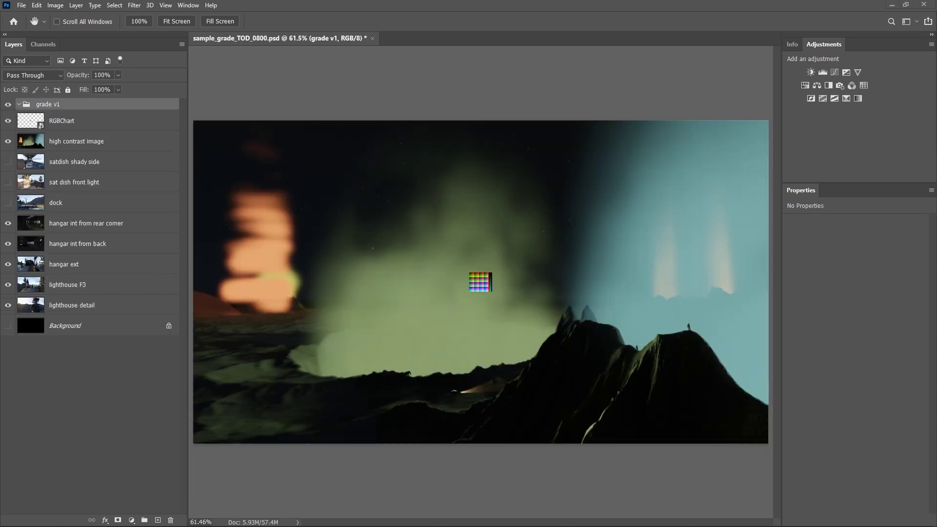
Add a Curves adjustment layer named lower contrast inside the grade v1 group of sample_grade_TOD_0800.psd
key("ctrl+shift+n")
type("lower contrast")
key("Return")
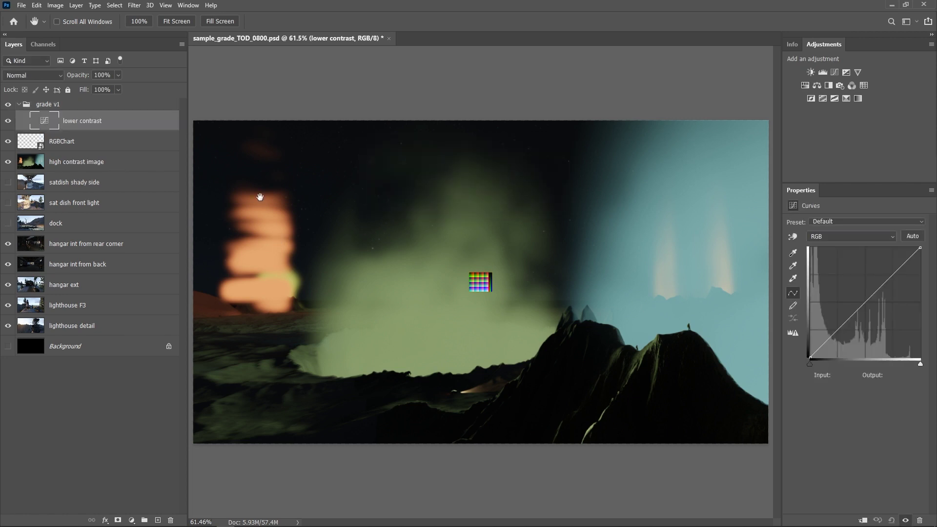
Flatten the lower contrast curve with highlights at input 219, output 203, and try an extreme shadow lift at input 13, output 71
left_click_drag(830, 339, 825, 336)
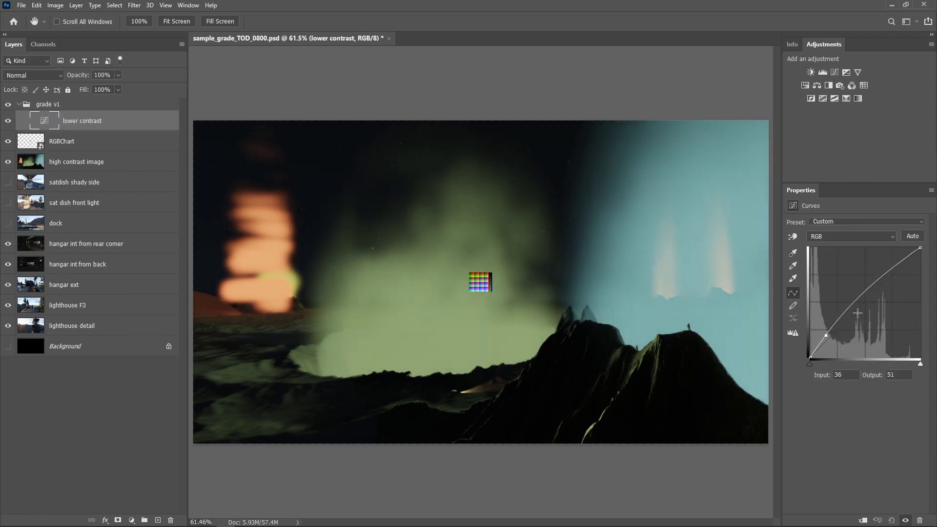
left_click_drag(894, 272, 904, 270)
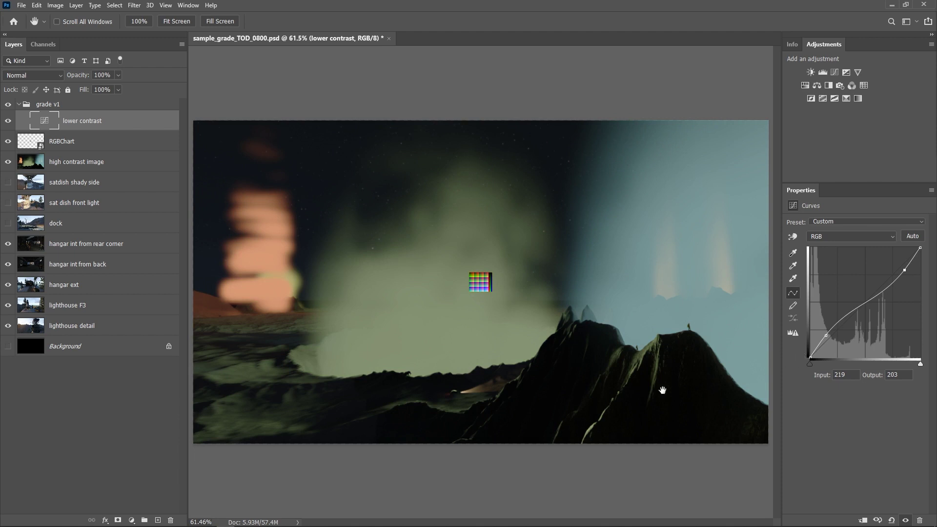
left_click_drag(553, 389, 815, 326, "ctrl")
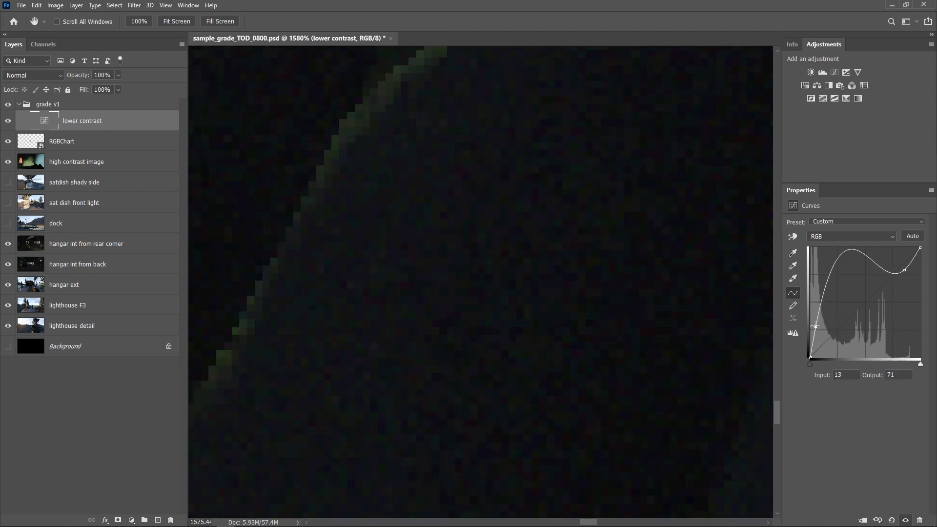
scroll(754, 308, "down", 4, "alt")
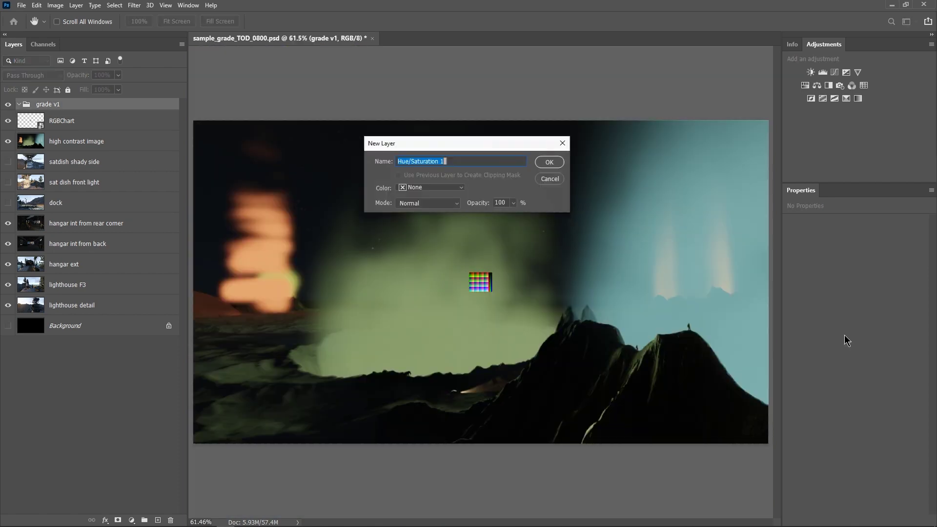
Add a Hue/Saturation adjustment layer named saturate to the grade v1 group and set its saturation to 20
type("saturate")
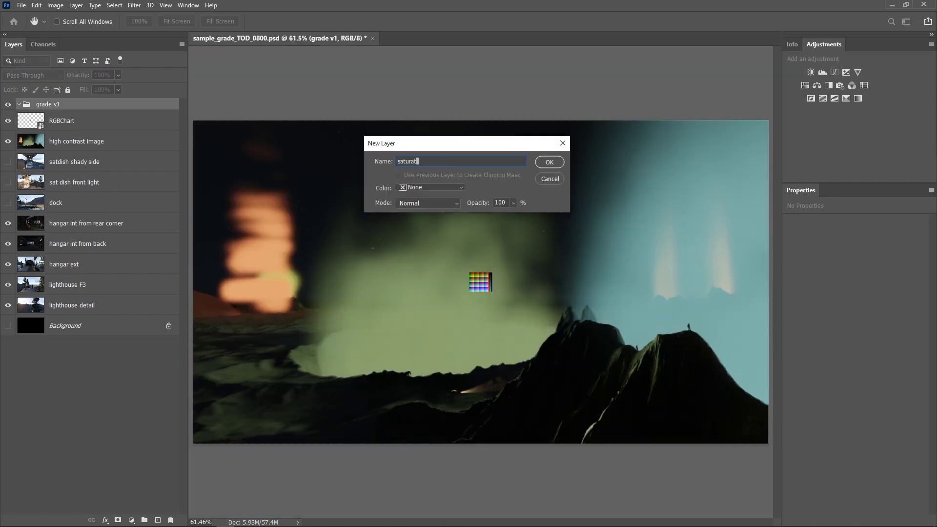
left_click(427, 203)
left_click(466, 393)
left_click(549, 162)
double_click(911, 273)
type("20")
key("Return")
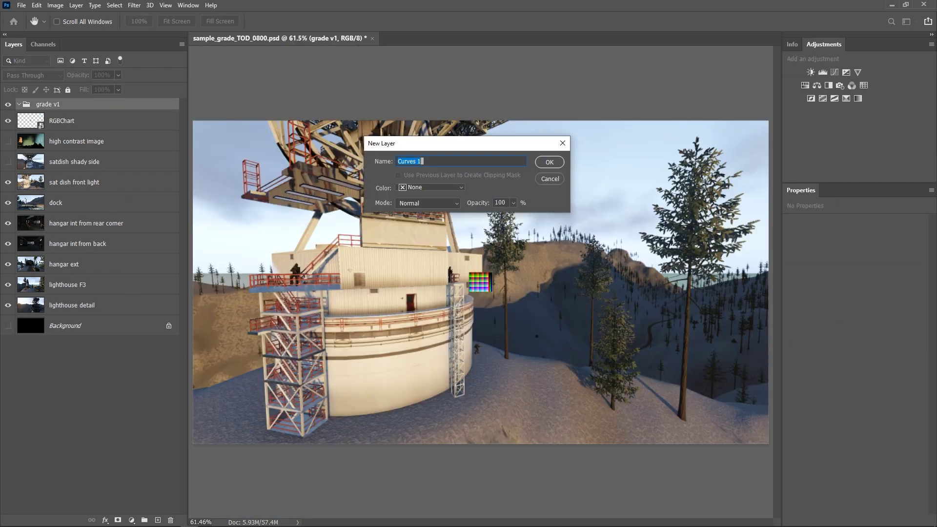
Add a Curves adjustment layer named darken overall to the grade v1 group with the Luminosity blend mode
type("darken overall")
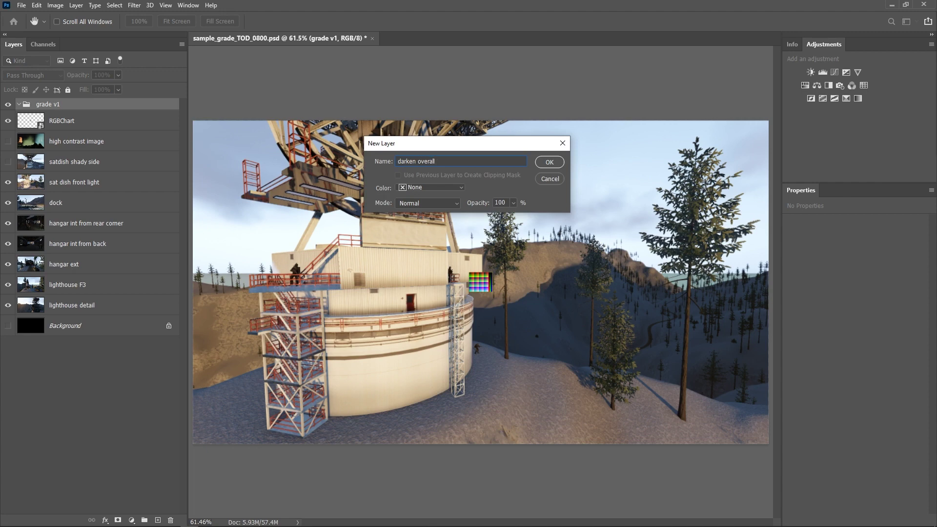
left_click(428, 203)
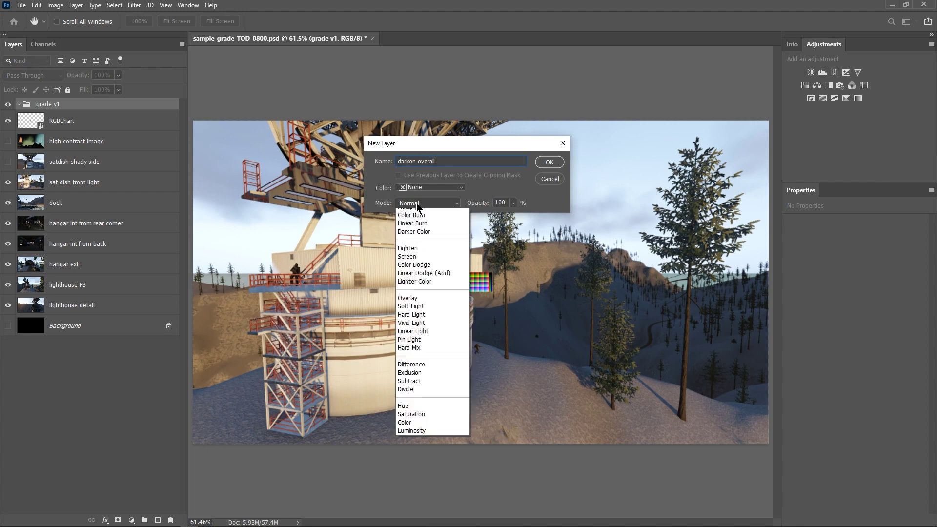
left_click(428, 473)
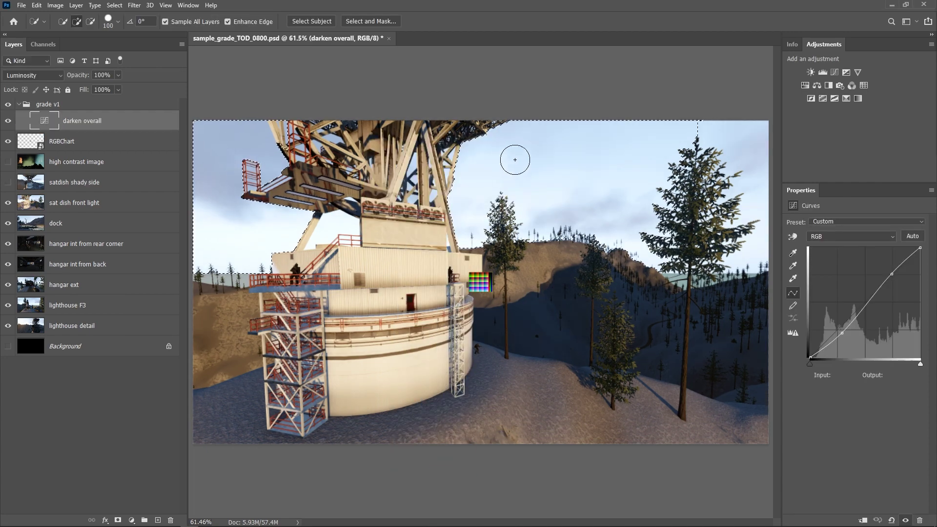
Try to limit an adjustment to a quick selection of the sky, and delete the trial layer
left_click_drag(722, 156, 761, 176)
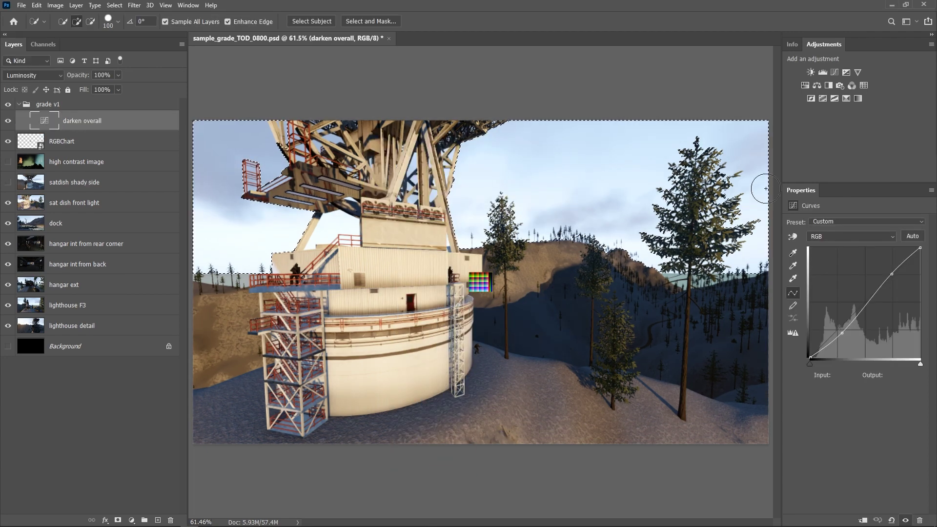
key("ctrl+shift+m")
left_click(79, 128, "alt")
left_click(79, 129, "alt")
left_click_drag(79, 129, 173, 521)
left_click_drag(173, 521, 171, 521)
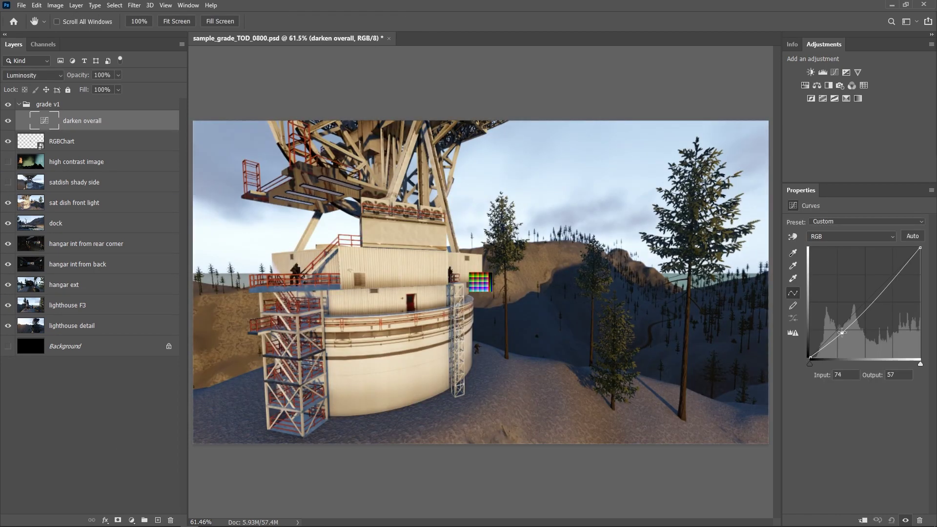
Raise the highlights of the darken overall curve with a point at input 189, output 194
left_click_drag(885, 287, 892, 273)
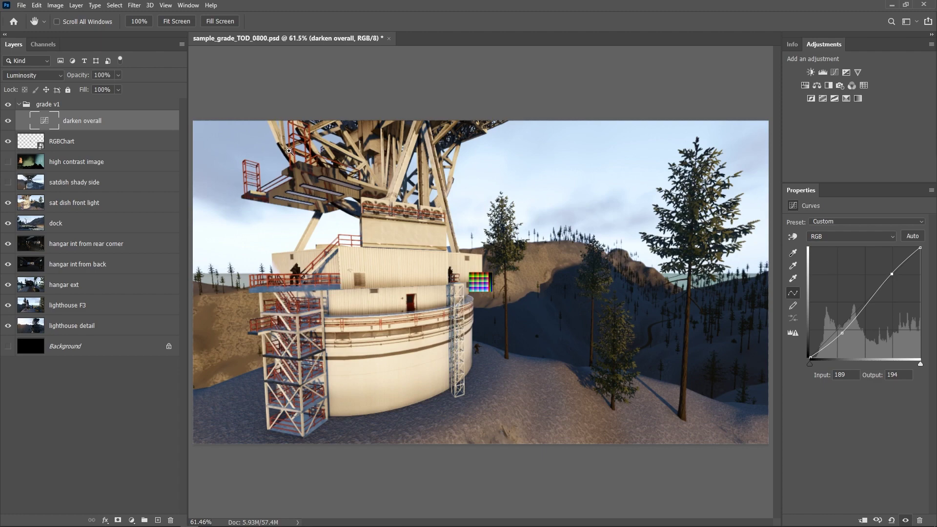
Add a Hue/Saturation adjustment layer named red shift above darken overall and set its blend mode to Color
key("ctrl+u")
type("red shift")
key("Return")
left_click(45, 76)
left_click(30, 334)
Limit the red shift layer to Reds, sample the red railing and set the hue to -10
scroll(251, 284, "up", 10, "alt")
left_click(824, 237)
left_click(823, 254)
left_click(603, 230)
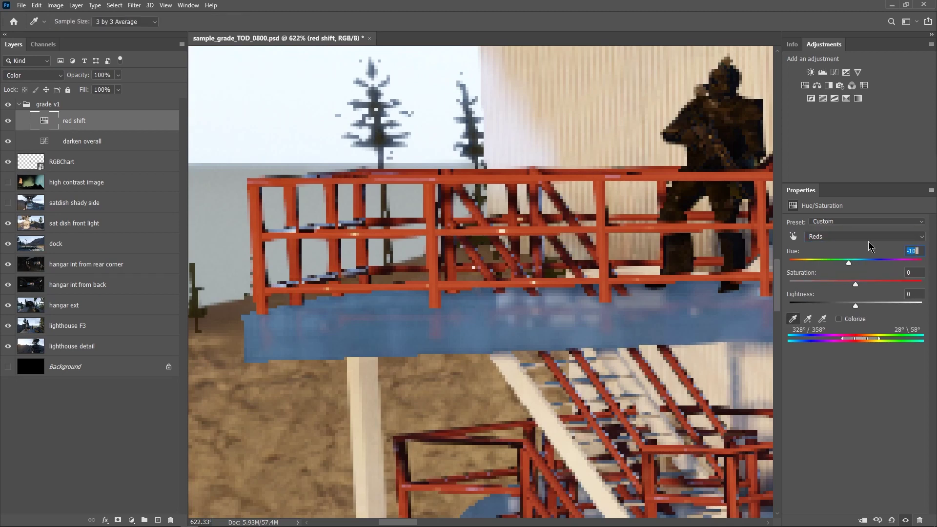
Save the graded sample_grade_TOD_0800.psd document
left_click(21, 5)
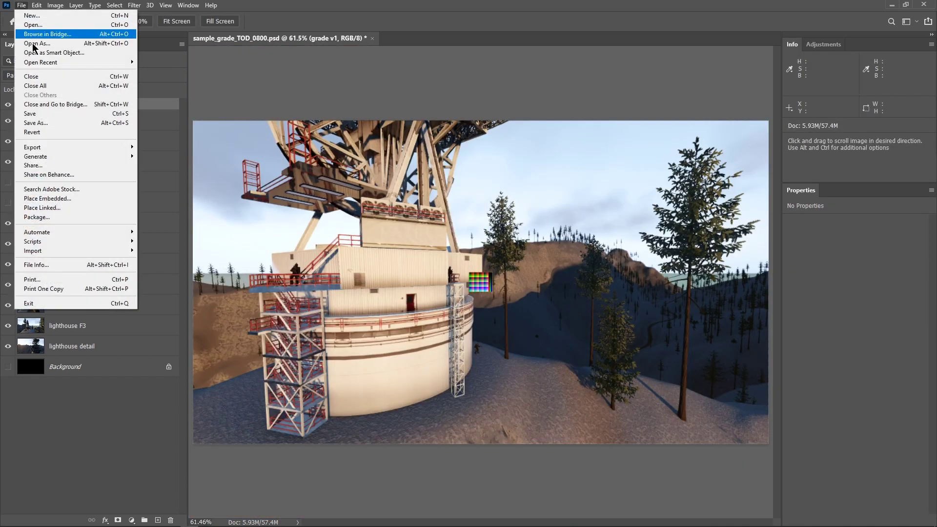
left_click(39, 115)
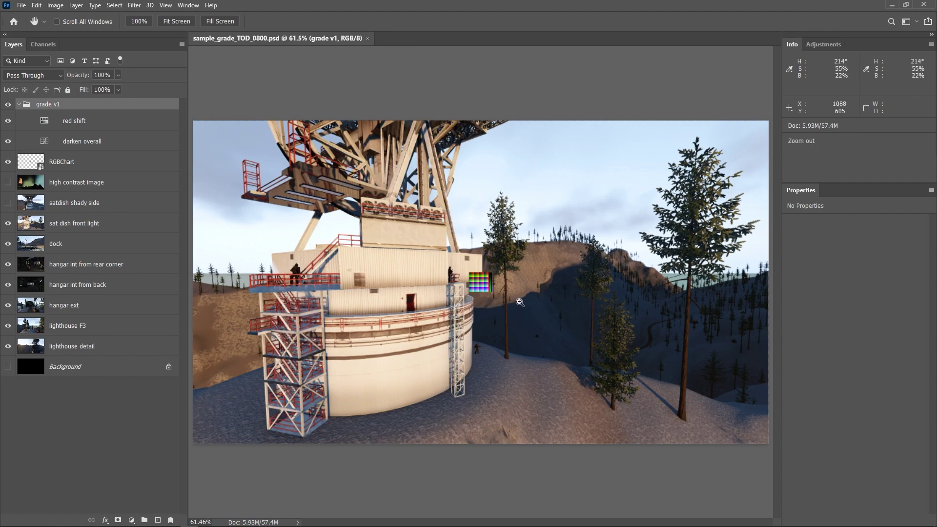
Compare the color chart up close with the grade v1 group hidden and shown
key("ctrl+plus")
key("ctrl+plus")
key("ctrl+plus")
key("ctrl+plus")
key("ctrl+plus")
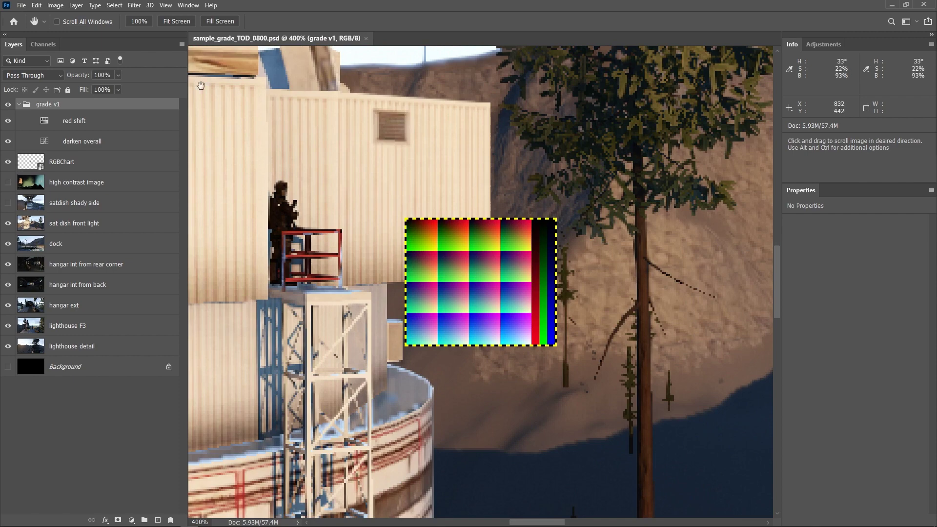
key("ctrl+comma")
key("ctrl+comma")
key("ctrl+comma")
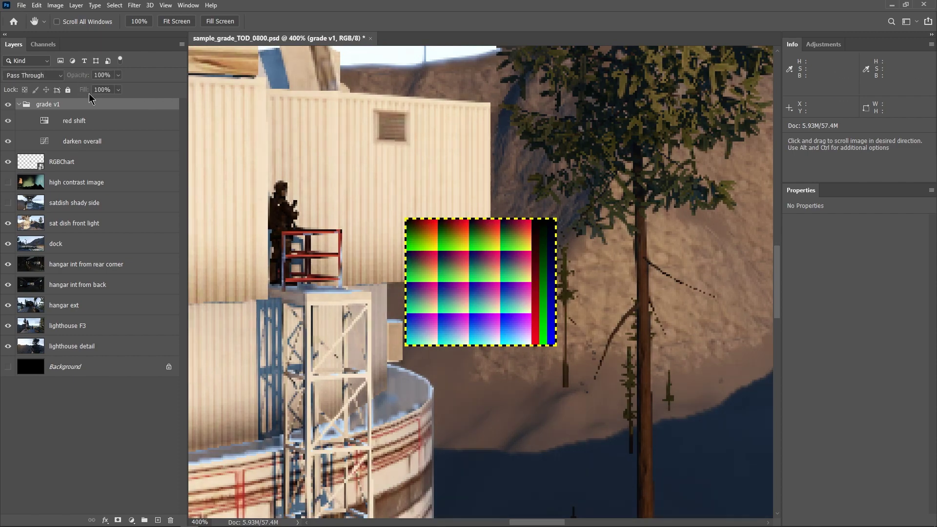
key("ctrl+comma")
Compare the chart over different screenshots by hiding and showing the dock, hangar int from rear corner and sat dish front light layers
left_click(8, 244)
left_click(8, 264)
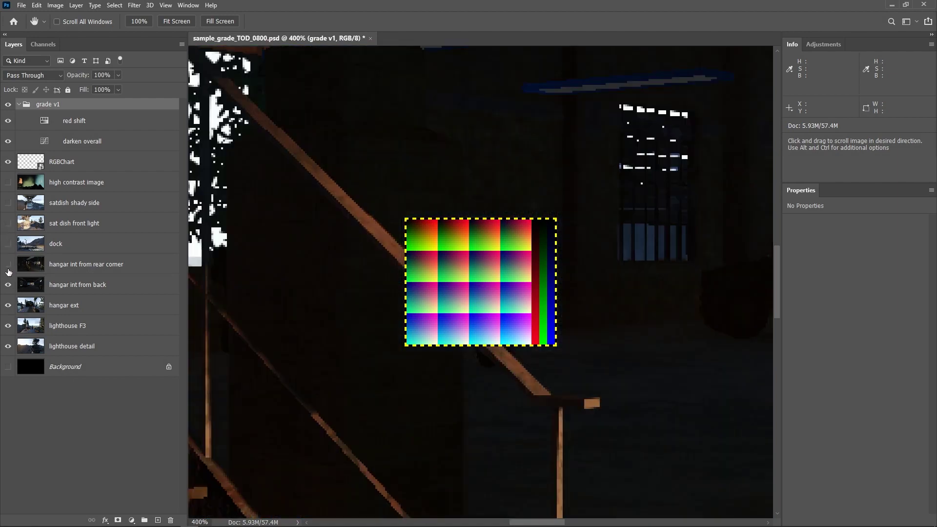
left_click(9, 245)
left_click(8, 264)
left_click(8, 244)
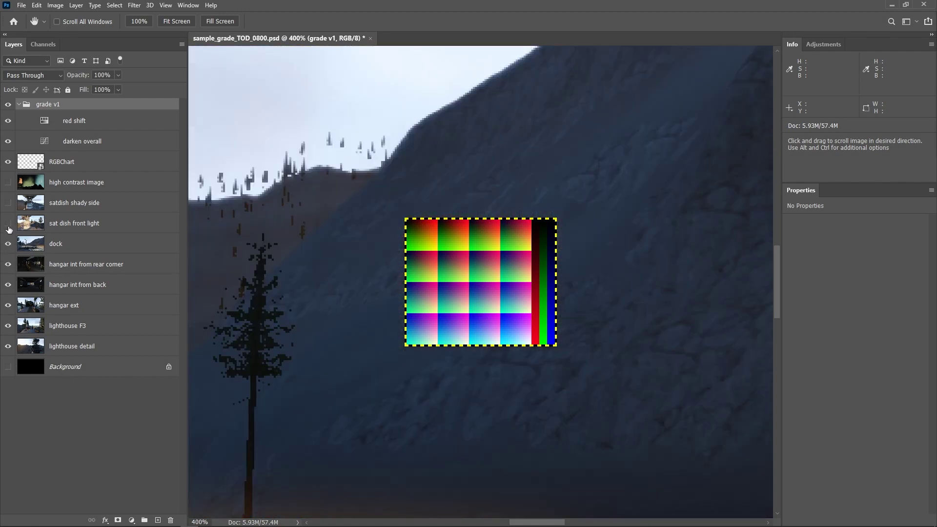
left_click(7, 224)
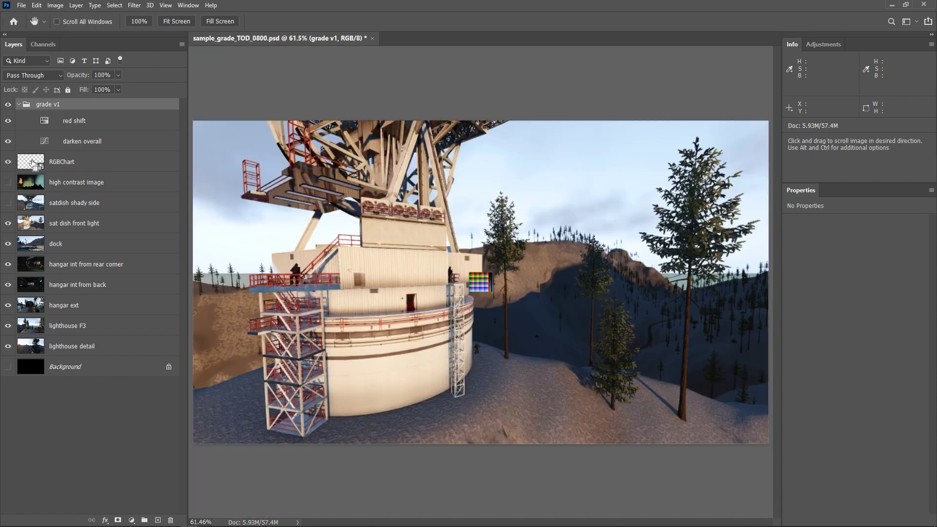
Load the RGBChart layer's outline as a selection and check its edges with Quick Mask
left_click(33, 162, "ctrl")
key("ctrl+plus")
key("ctrl+plus")
key("ctrl+plus")
key("ctrl+plus")
key("ctrl+plus")
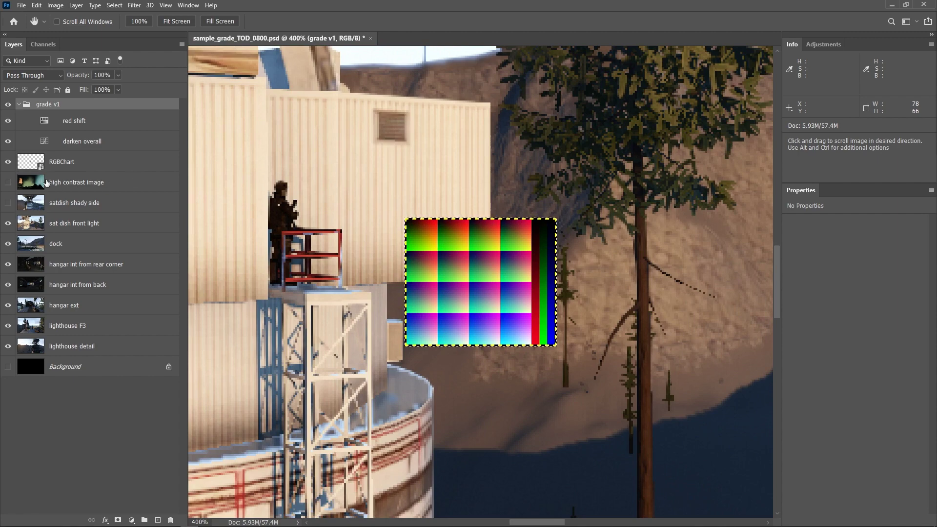
key("q")
key("q")
Crop the document to the selected color chart and fit it on screen
left_click(57, 6)
left_click(69, 97)
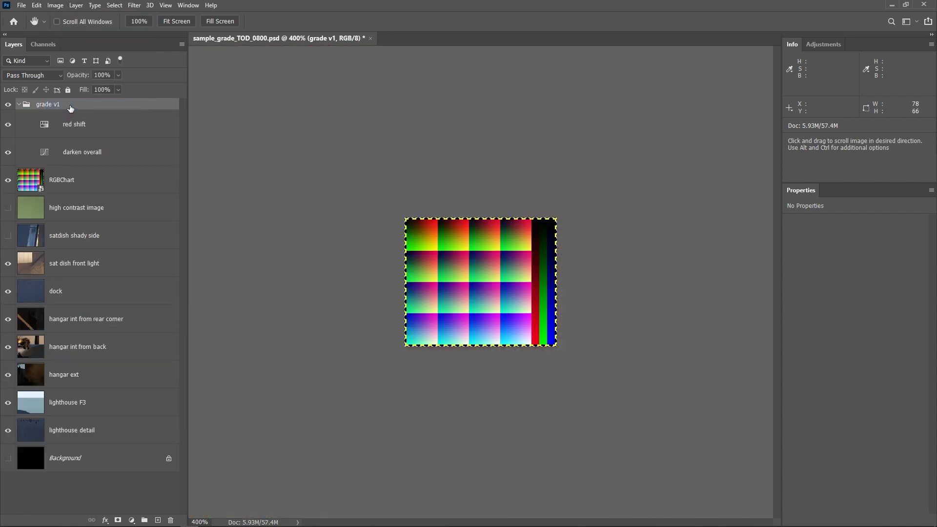
key("ctrl+0")
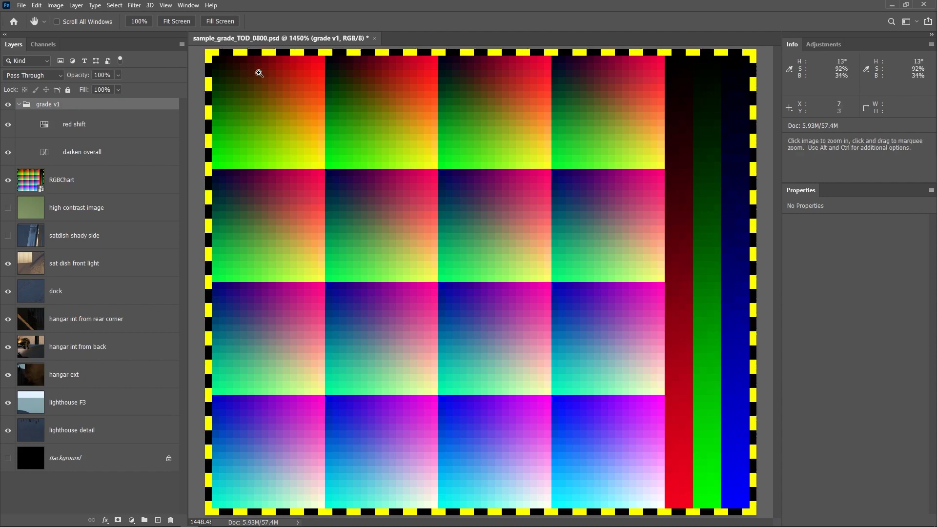
Flatten the cropped chart document into a single layer, discarding the hidden layers
key("ctrl+minus")
key("ctrl+minus")
key("ctrl+minus")
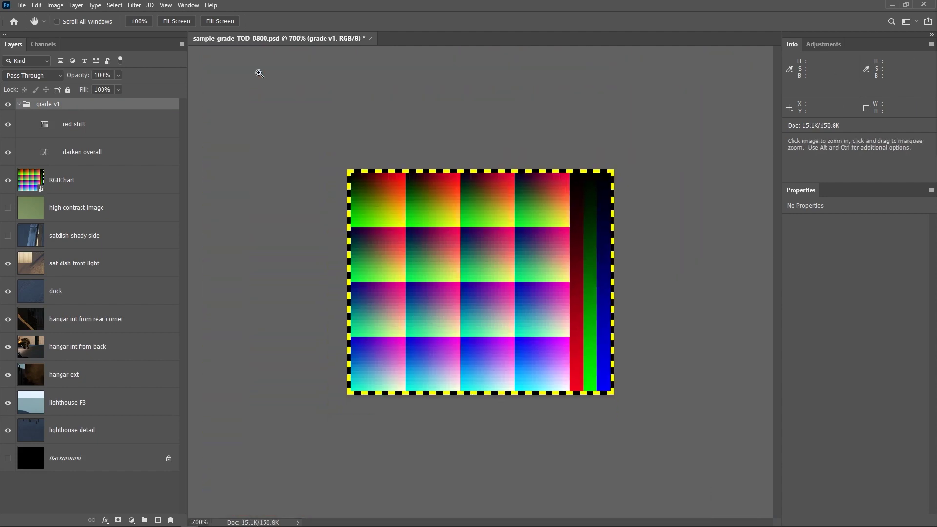
key("ctrl+minus")
left_click(75, 6)
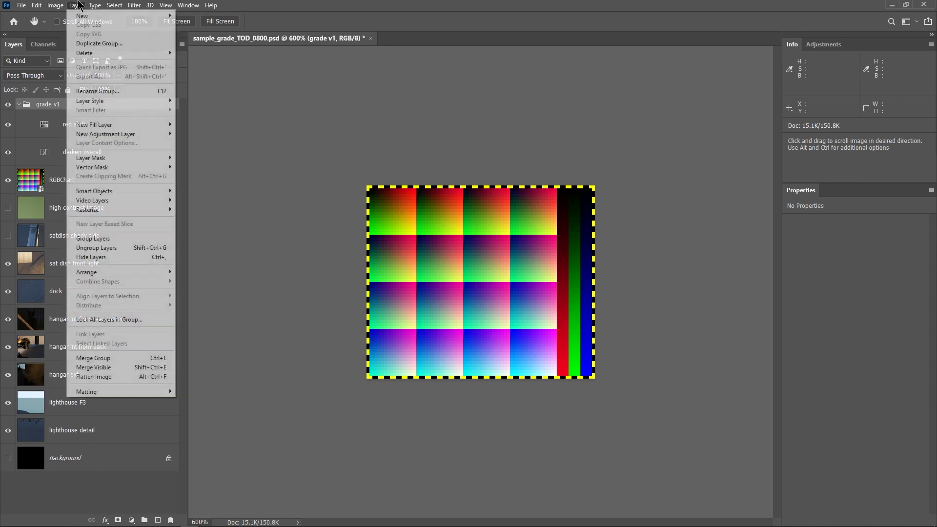
left_click(111, 377)
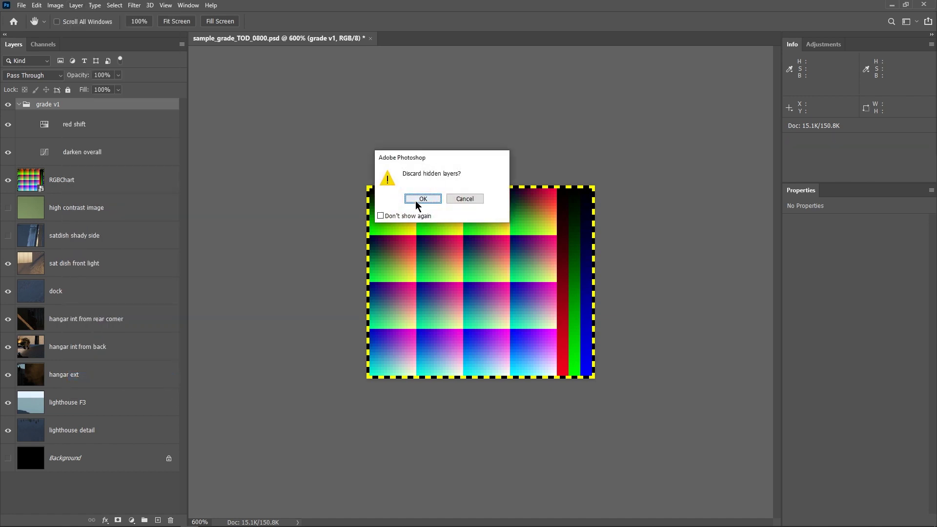
left_click(422, 199)
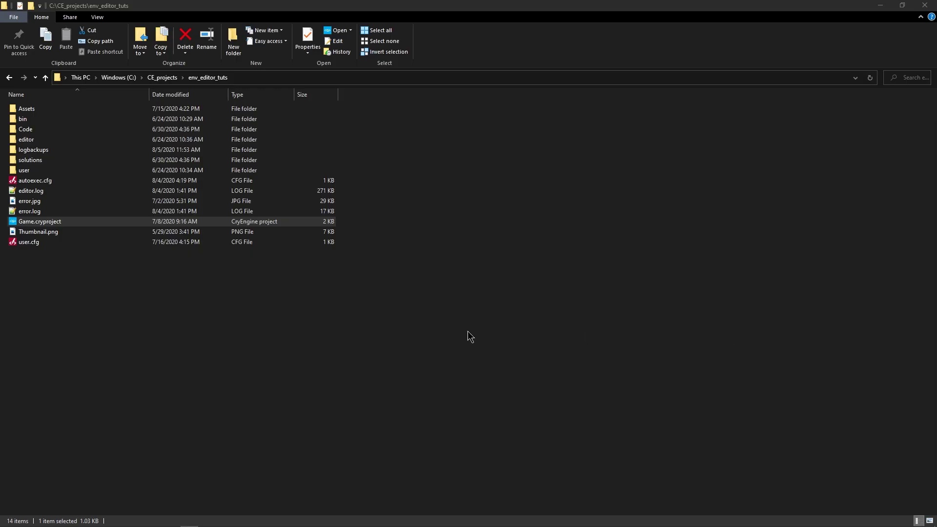
Switch to File Explorer, open Game.cryproject from the env_editor_tuts folder and show the textures colorcharts folder in the Asset Browser
left_click(109, 240)
double_click(44, 222)
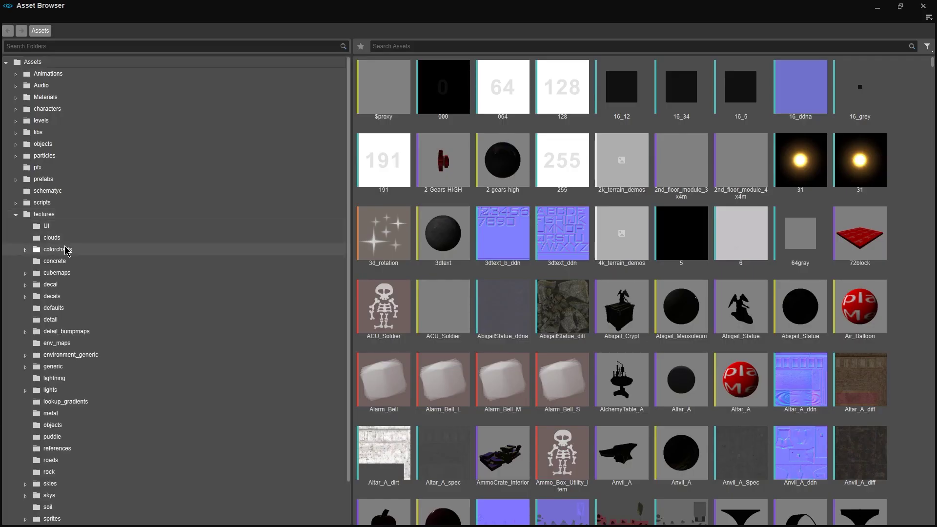
left_click(60, 250)
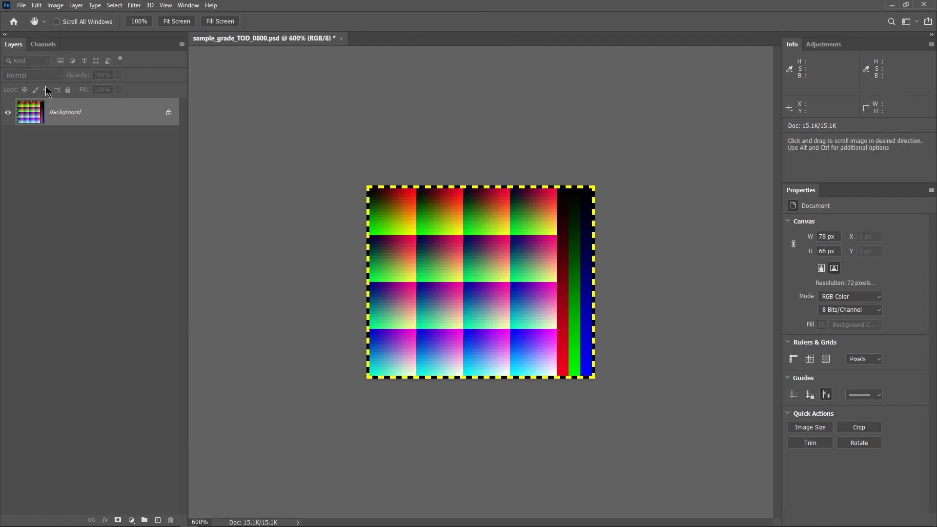
Switch to Photoshop and set up a save of the flattened chart in CryTIFPlugin format, named sample_grade_TOD_0800_cch.tif
left_click(22, 5)
left_click(46, 122)
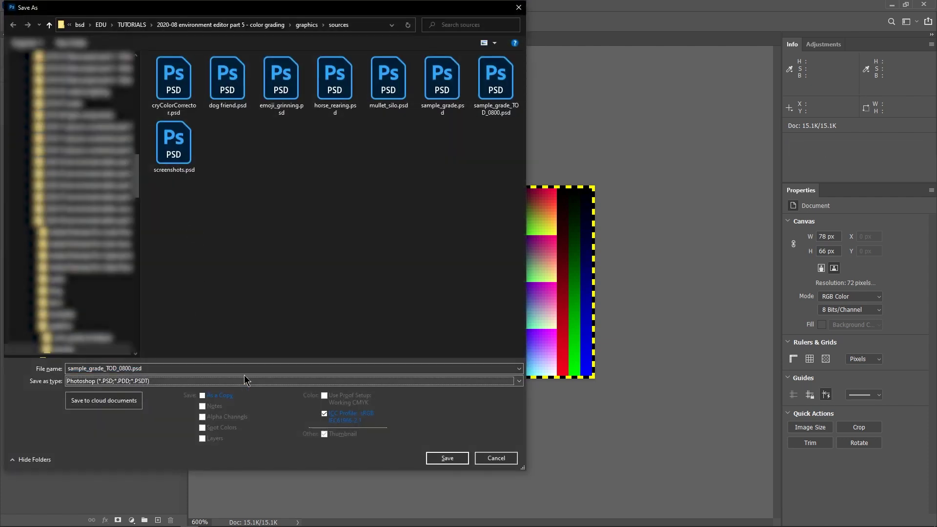
key("c")
key("shift+Tab")
key("End")
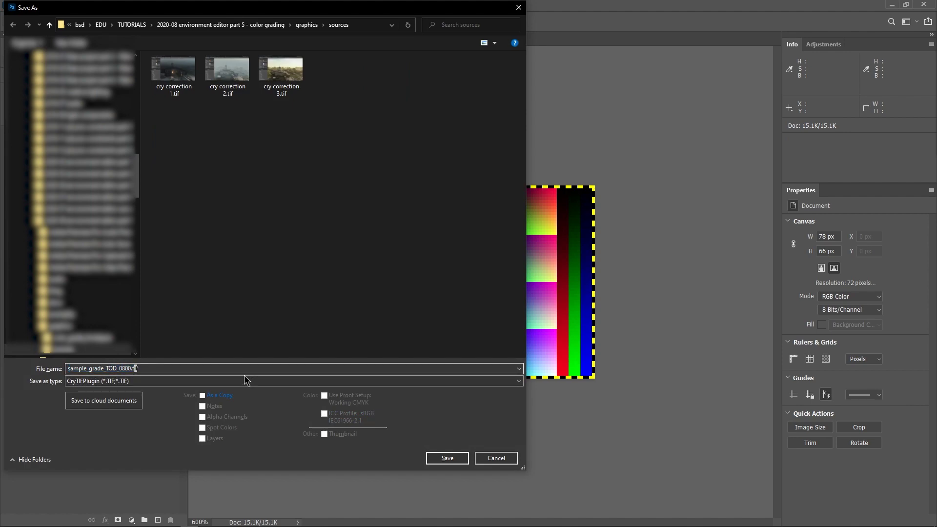
key("Left")
key("Left")
key("Left")
type("_cch")
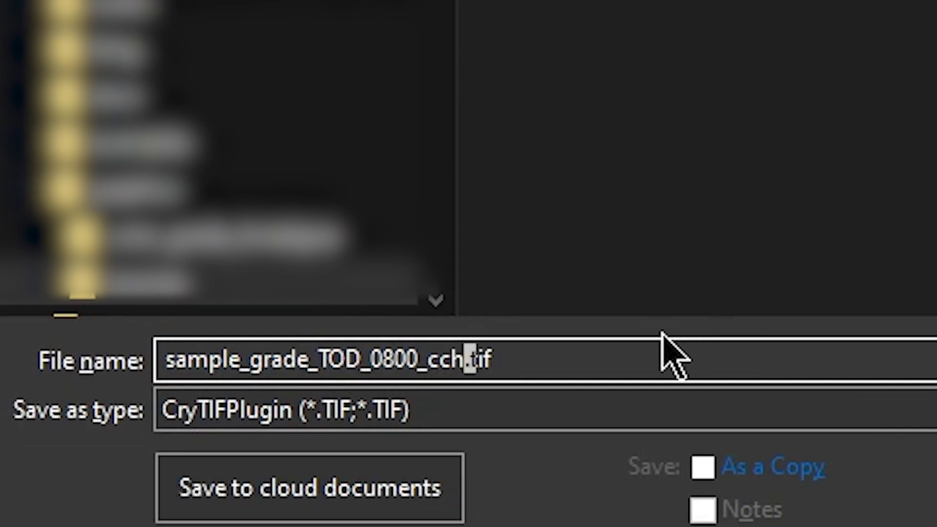
Copy the full file name and replace the reset name with sample_grade_TOD_0800_cch.tif
key("End")
key("ctrl+a")
key("ctrl+c")
key("BackSpace")
type("c")
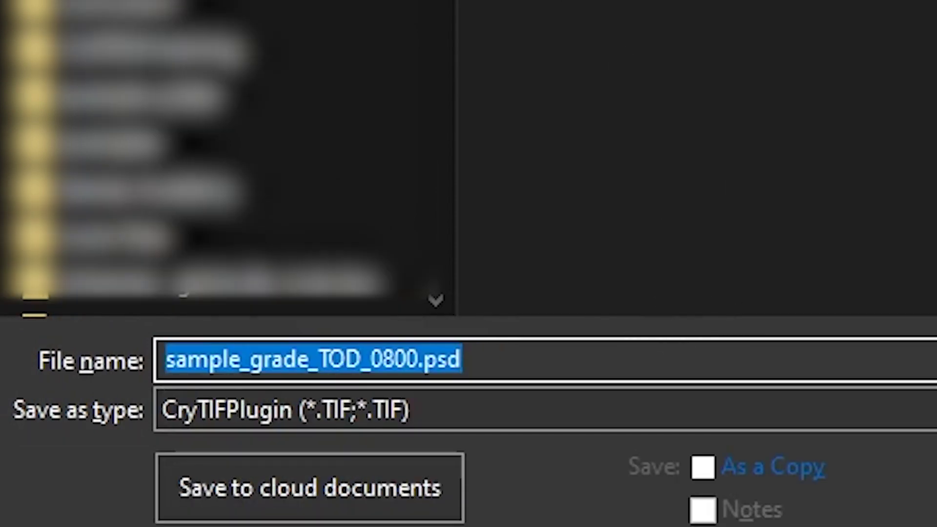
key("ctrl+v")
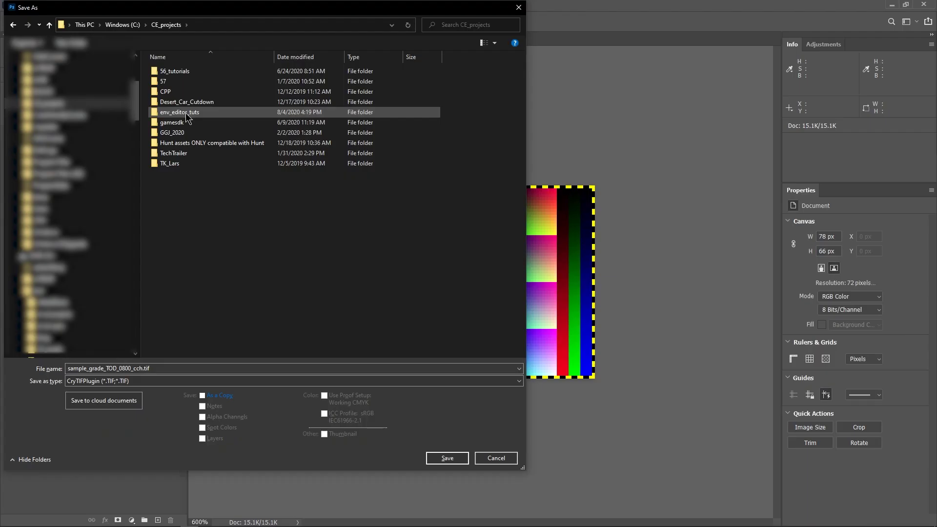
Save the TIF in the project's env_editor_tuts\Assets\textures\colorcharts folder and accept the export with the ColorChart preset
double_click(186, 113)
double_click(176, 72)
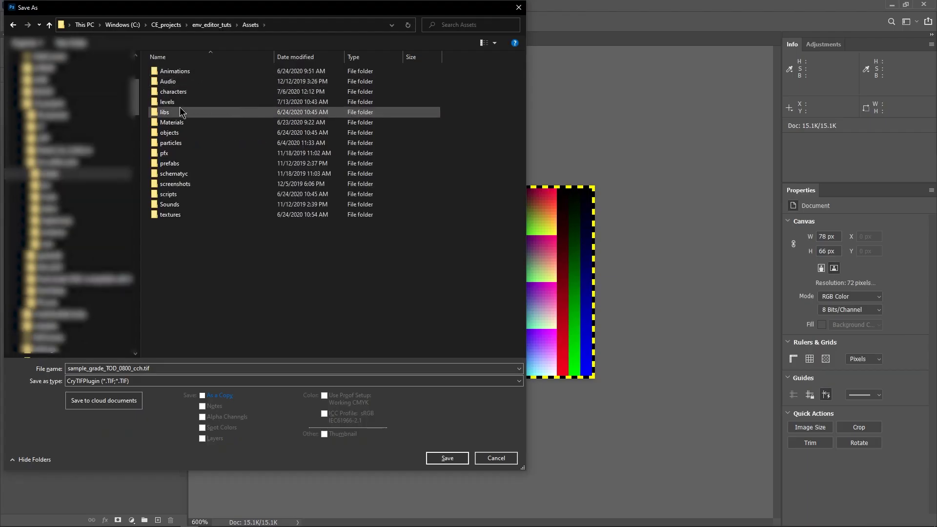
double_click(180, 214)
left_click(187, 84)
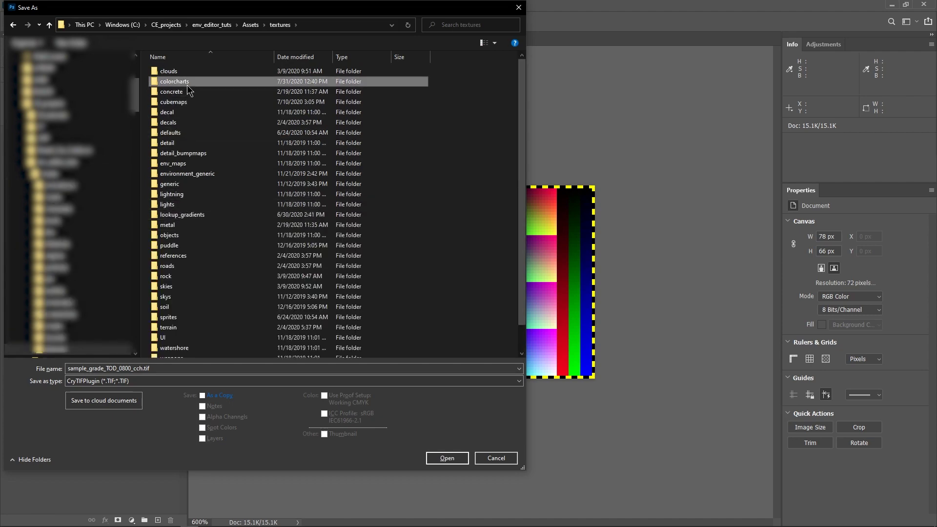
double_click(187, 83)
left_click(445, 458)
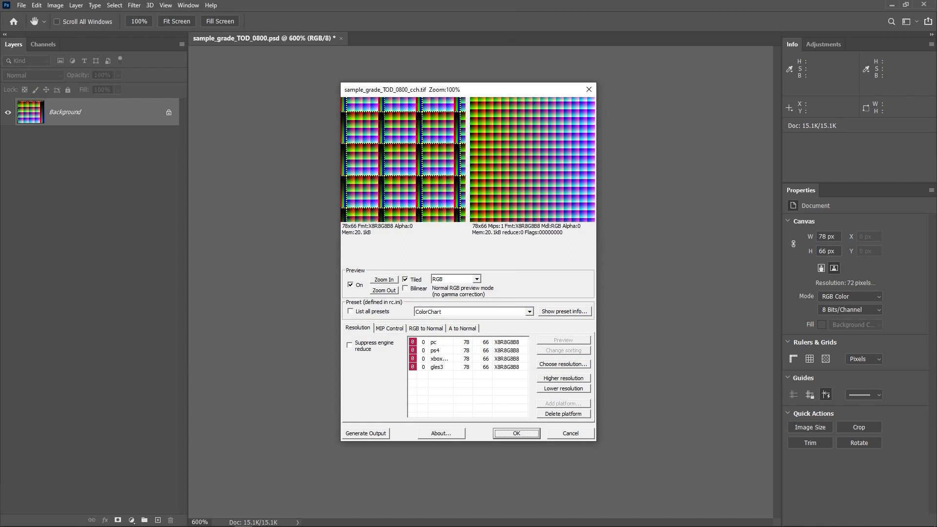
key("Return")
Exit Photoshop, switch to the CRYENGINE Launcher and reveal the installed CRYENGINE 5.6.7 engine's folder in Explorer
left_click(21, 5)
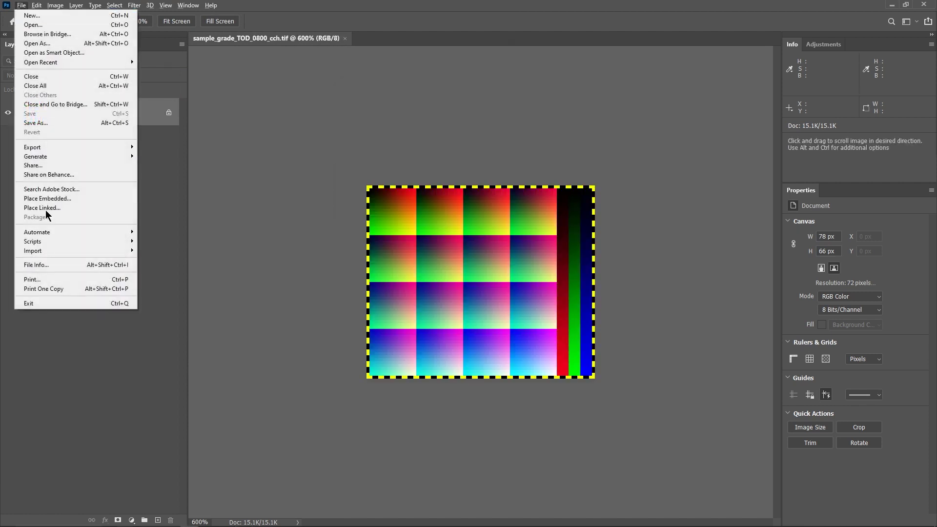
left_click(76, 303)
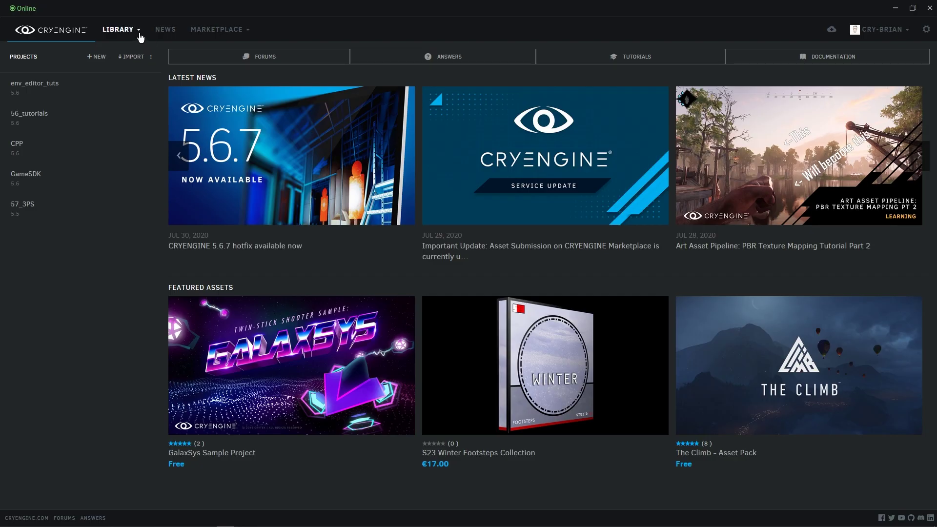
left_click(138, 30)
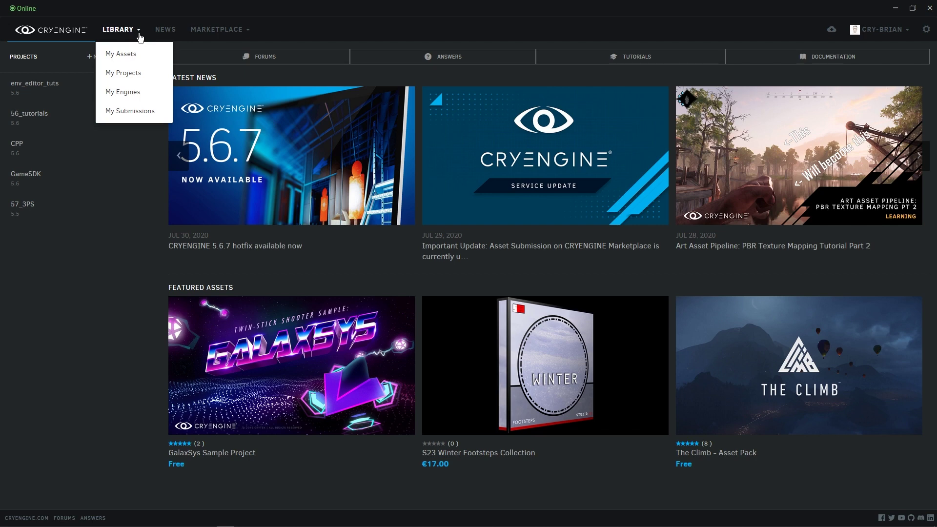
left_click(138, 93)
left_click(95, 131)
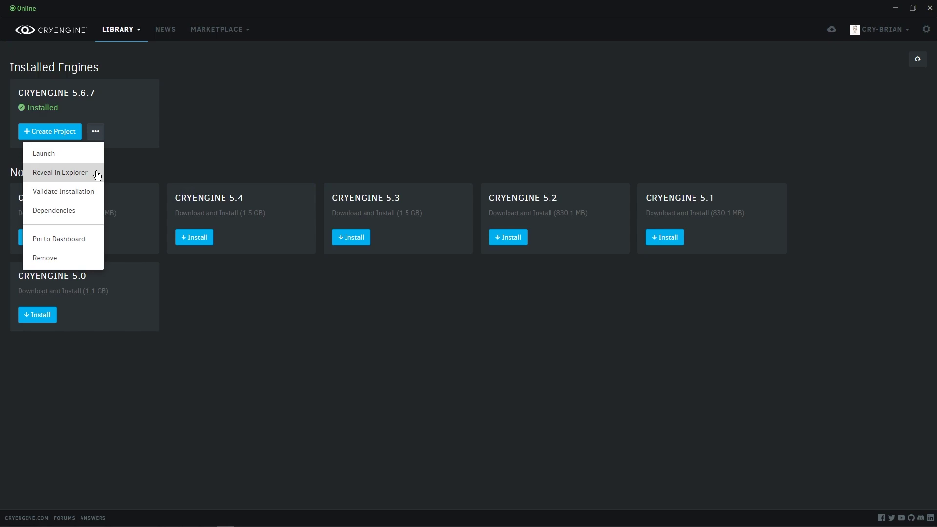
left_click(60, 172)
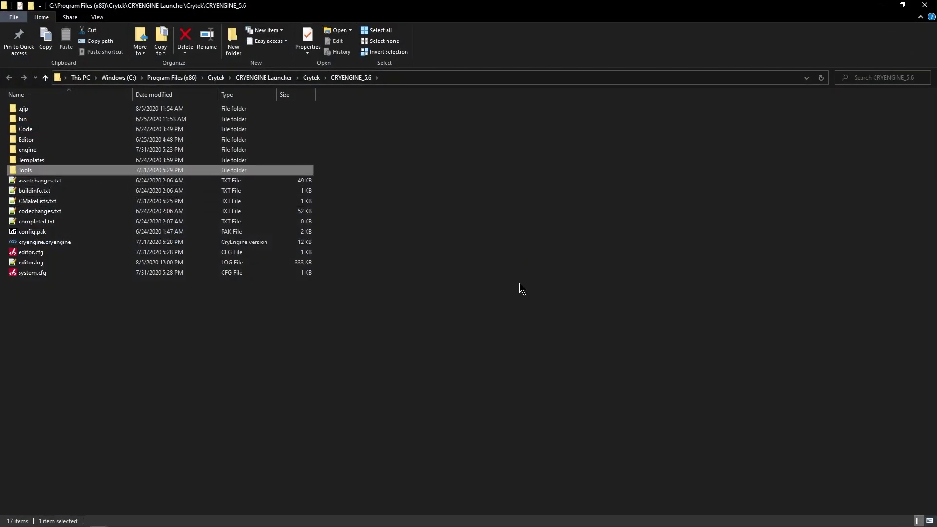
Run CryToolsInstaller.exe from the engine's Tools folder and proceed to the package selection
key("Return")
left_click(45, 467)
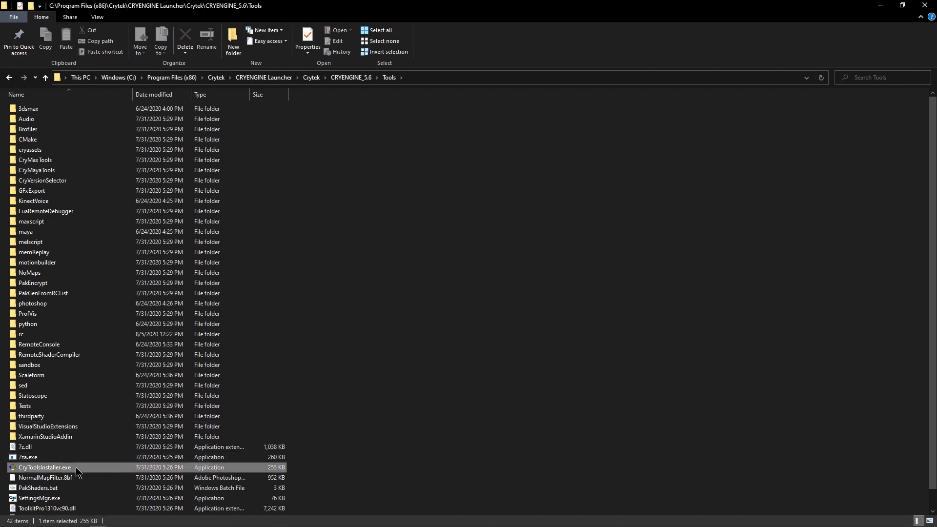
double_click(75, 467)
left_click(117, 160)
left_click(166, 232)
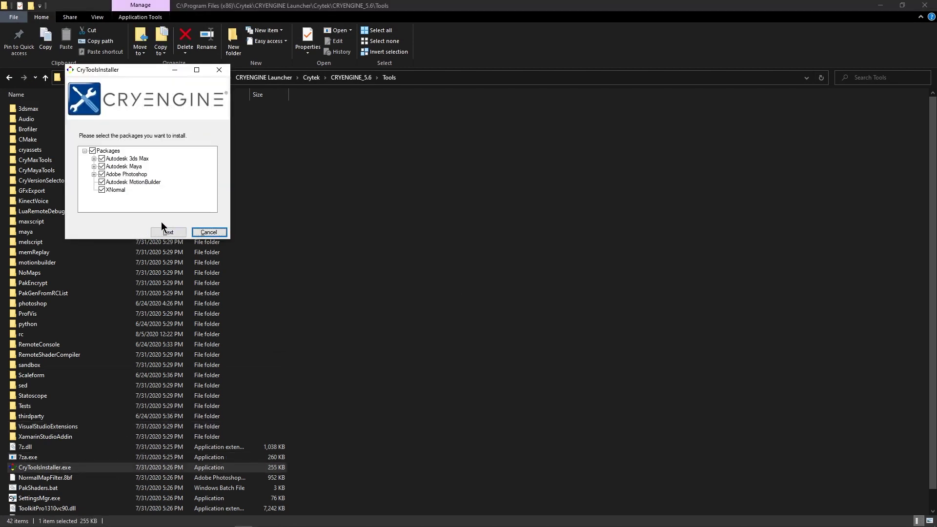
Exclude Autodesk 3ds Max, Autodesk MotionBuilder and XNormal from the packages, run the installation and close the installer
left_click(101, 158)
left_click(102, 182)
left_click(102, 190)
left_click(168, 232)
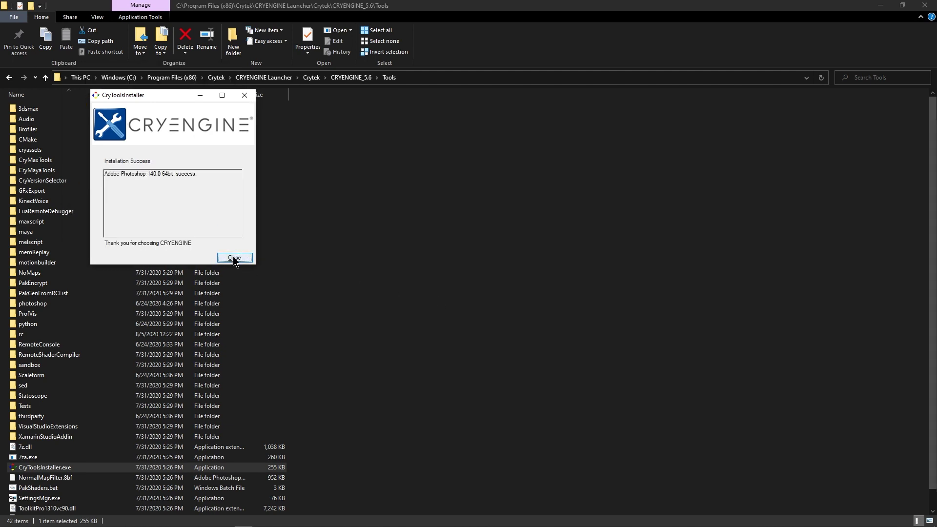
left_click(234, 258)
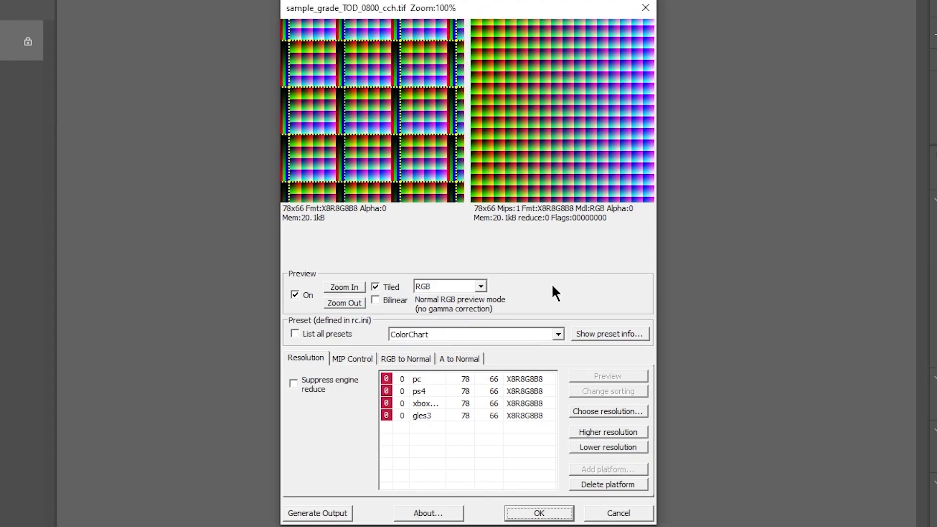
Turn off the tiled preview in the CryTIF export dialog, choose the ColorChart preset and generate the output
left_click(387, 291)
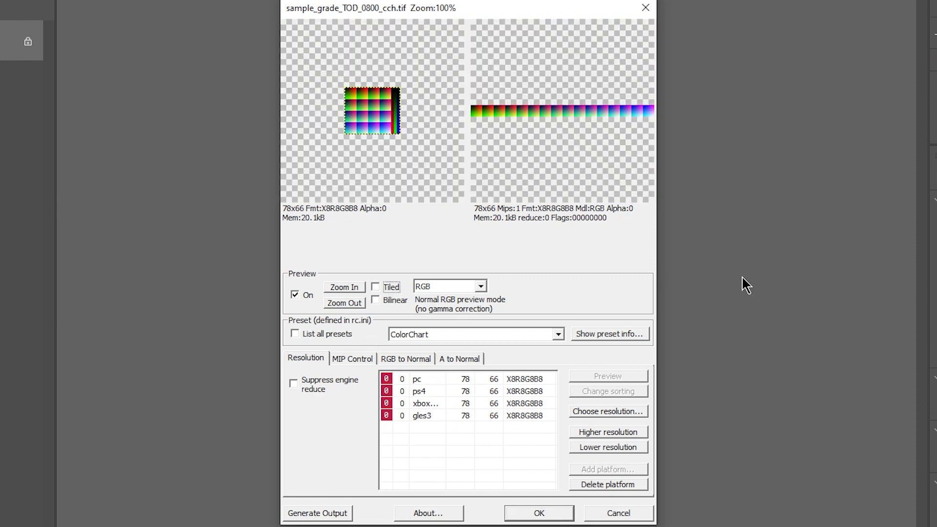
left_click(557, 334)
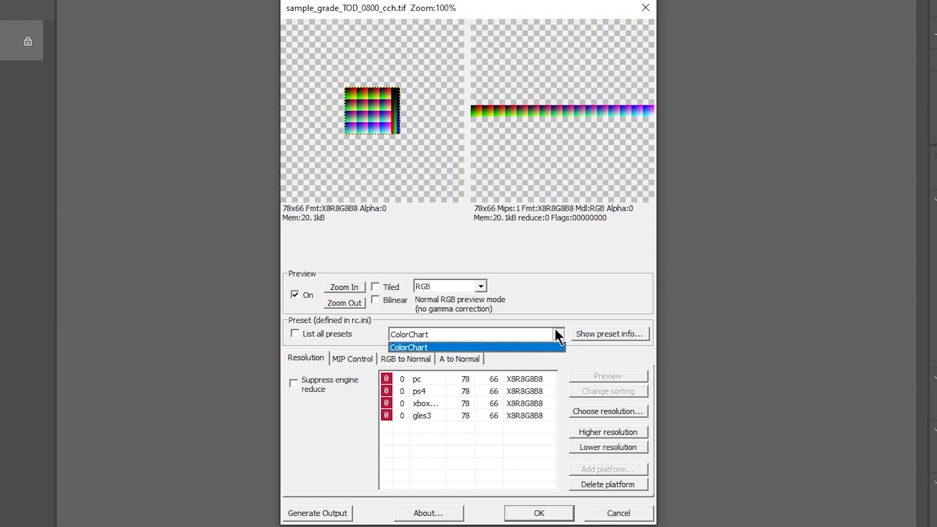
left_click(462, 347)
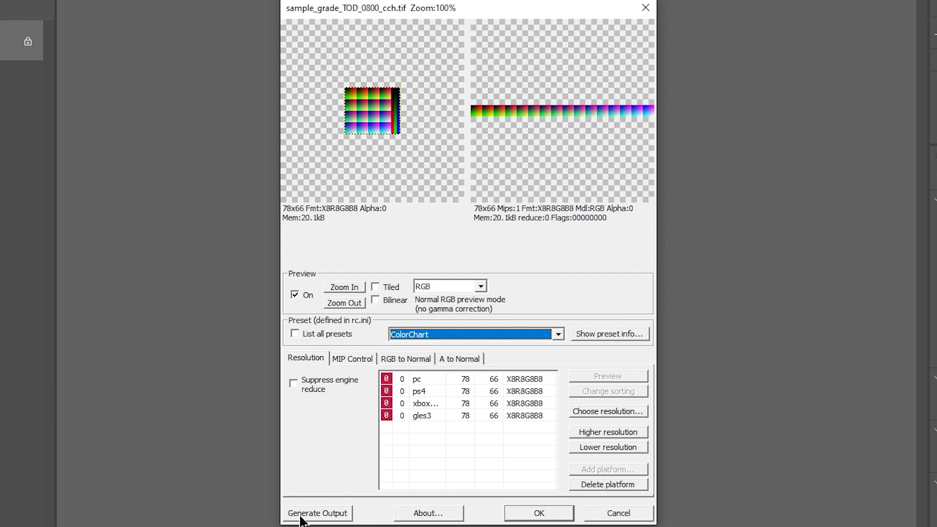
left_click(335, 518)
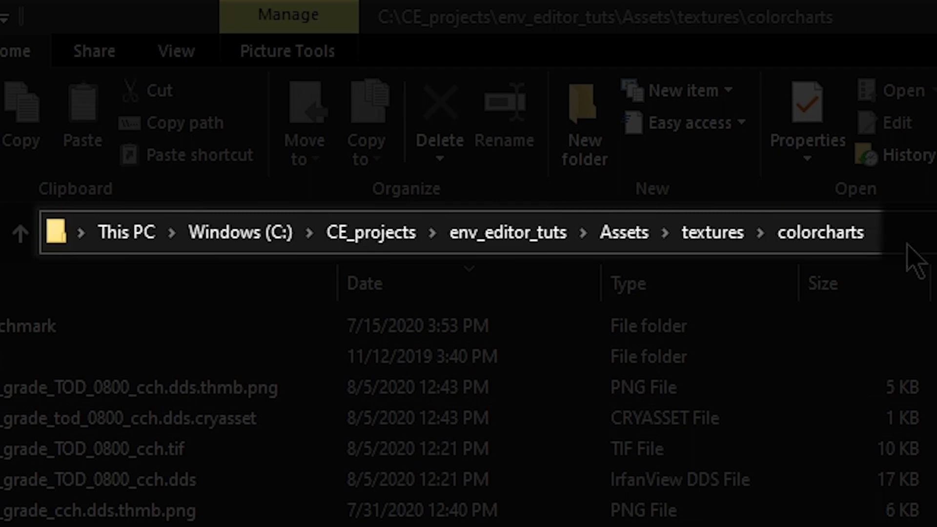
Delete sample_grade_tod_0800_cch.dds.cryasset from the project's colorcharts textures folder
left_click(927, 235)
left_click(933, 242)
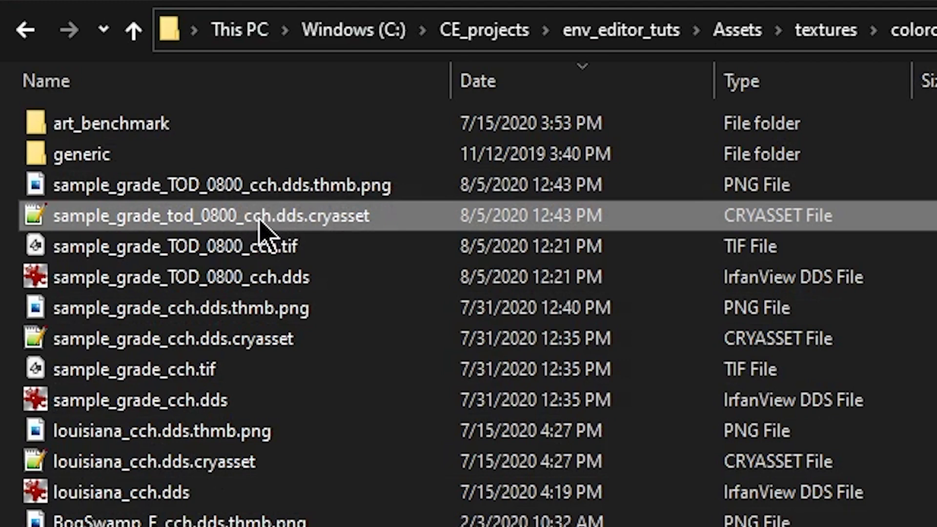
left_click(69, 217)
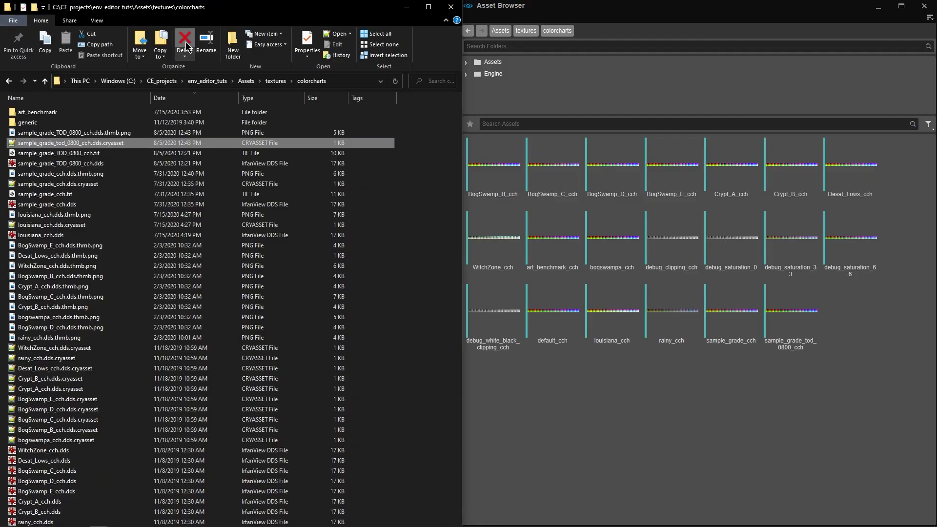
left_click(184, 44)
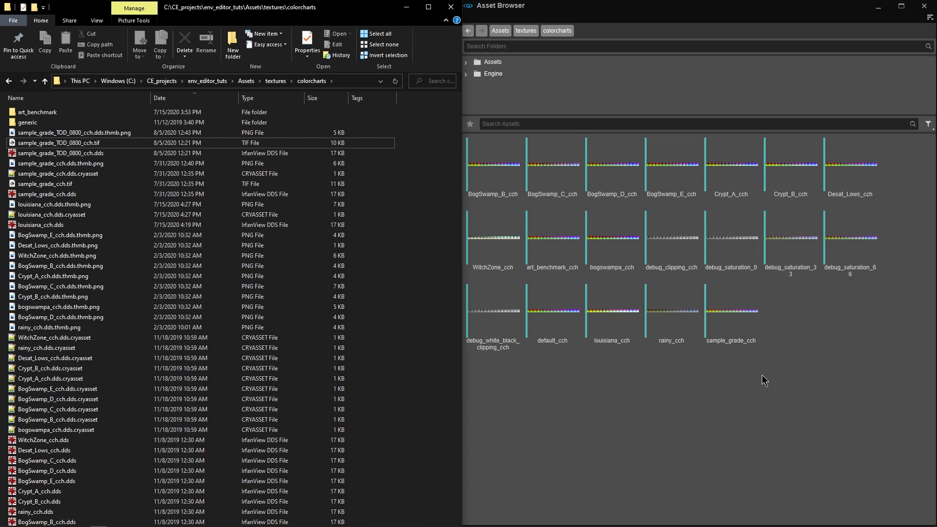
Make sample_grade_TOD_0800_cch.dds read-only in its file properties and apply the change, moving the properties window aside
left_click(98, 153)
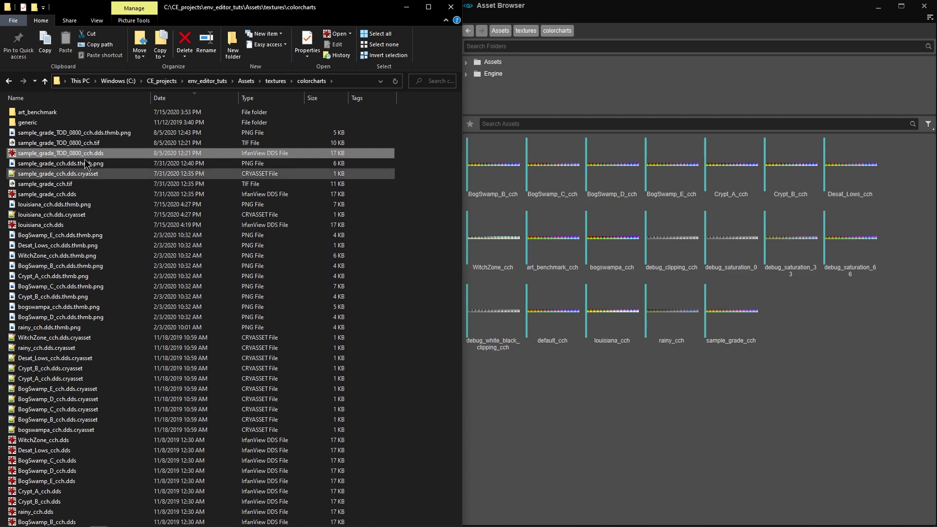
key("shift+F10")
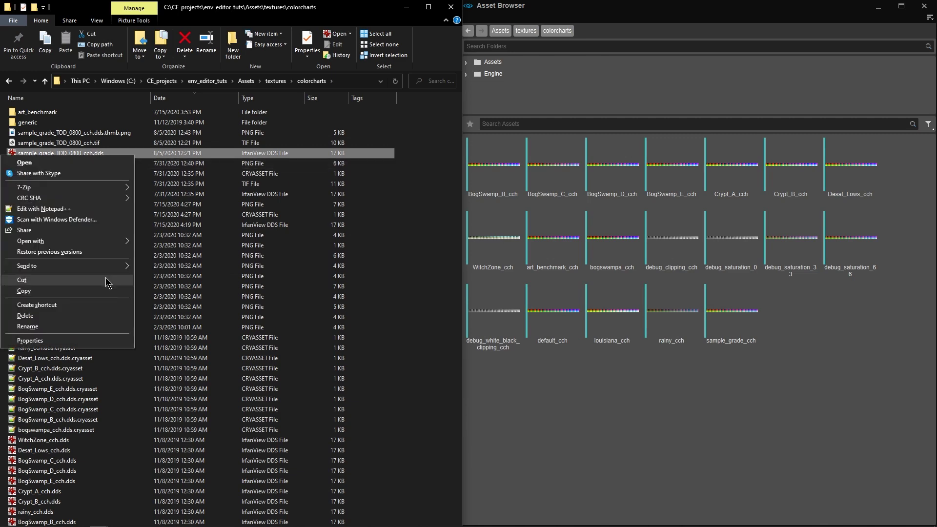
left_click(51, 341)
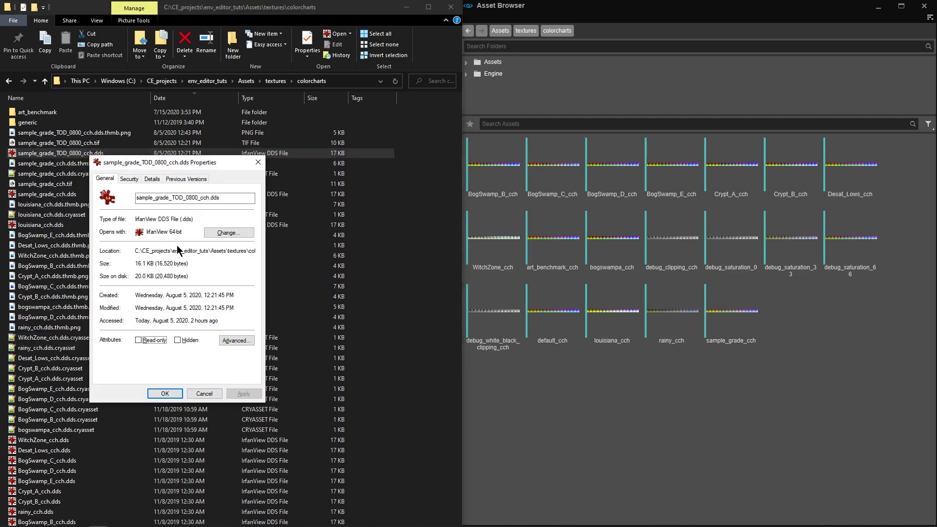
left_click_drag(176, 166, 220, 154)
left_click(183, 325)
left_click(287, 379)
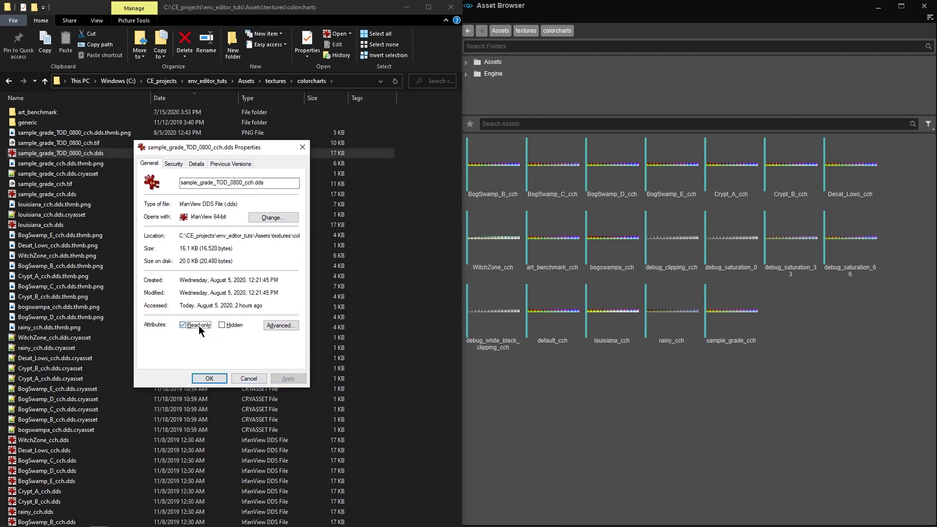
left_click_drag(166, 152, 214, 152)
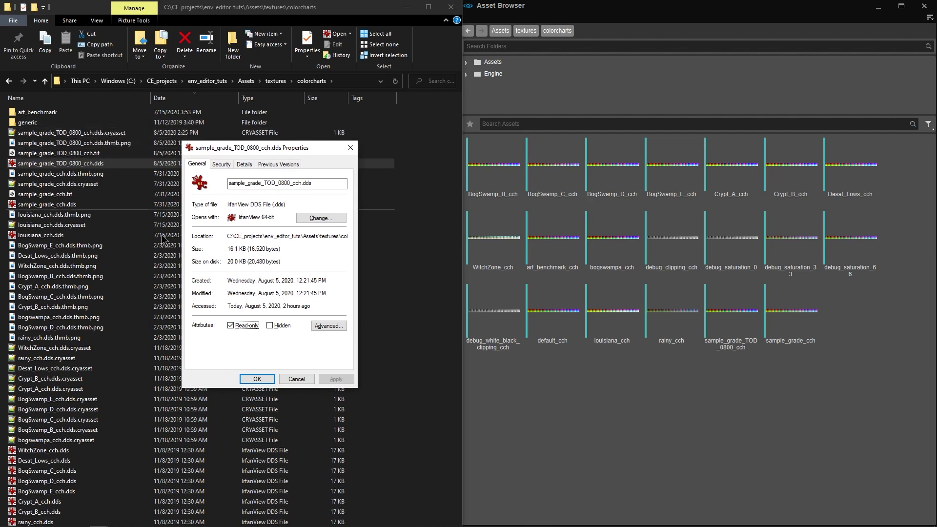
Clear the read-only attribute of sample_grade_TOD_0800_cch.dds, confirm its properties and select the matching .cryasset file
left_click(241, 326)
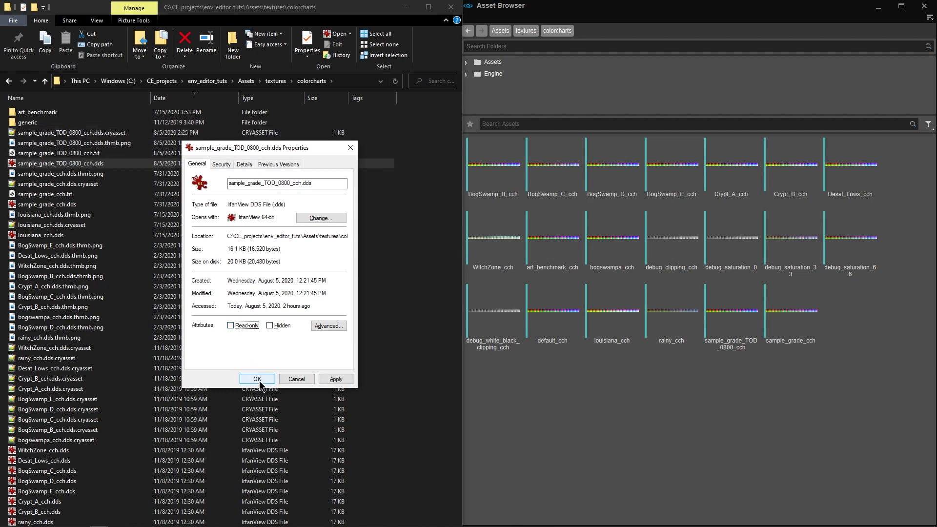
left_click(259, 381)
left_click(109, 133)
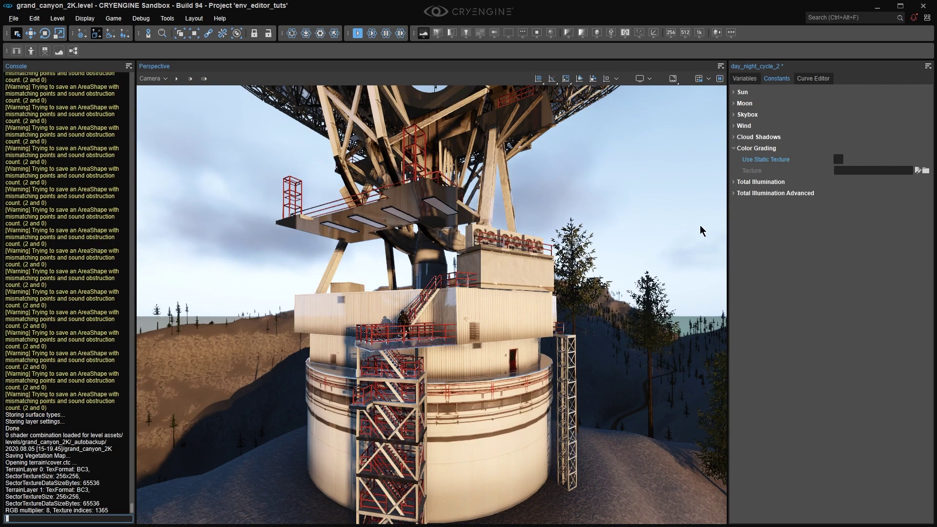
Set the console variable r_ColorGrading to 2 after framing the radio telescope's upper platform in the viewport
key("w")
right_click_drag(701, 228, 701, 225)
key("s")
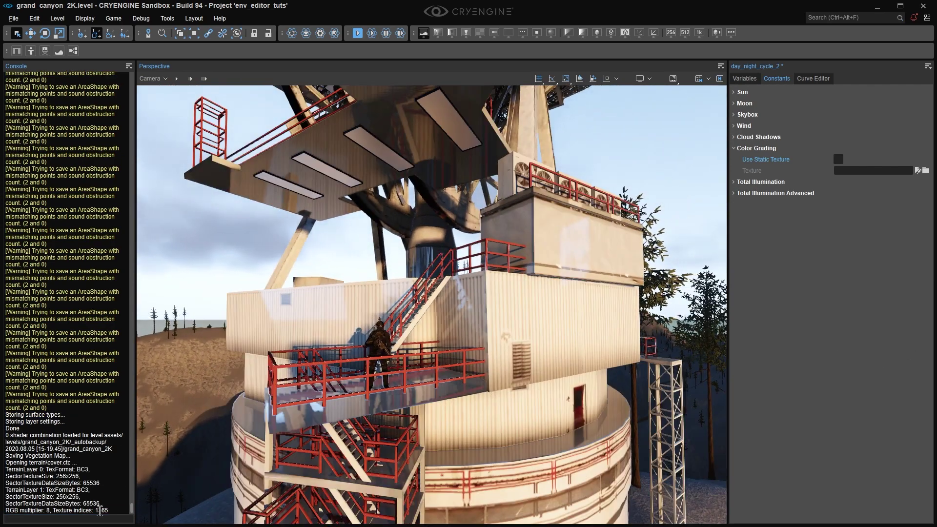
left_click(121, 521)
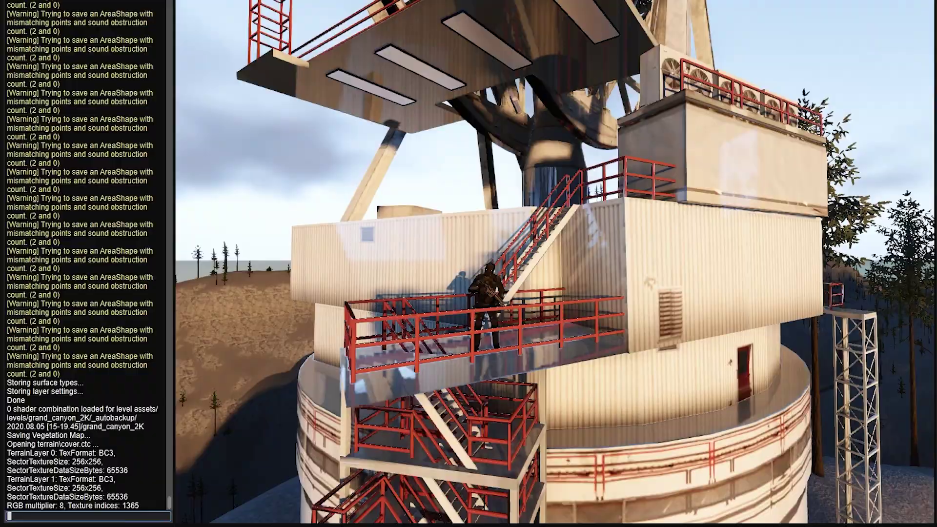
type("colorgrading")
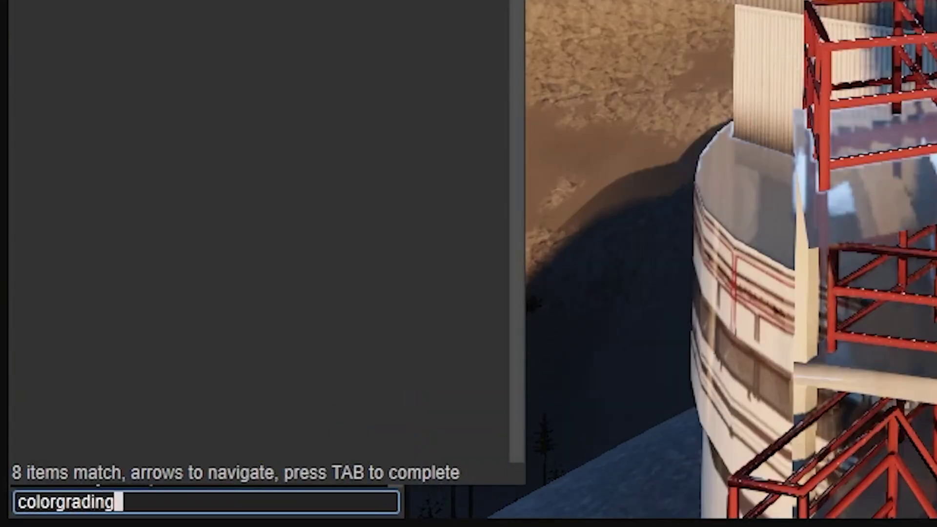
key("Tab")
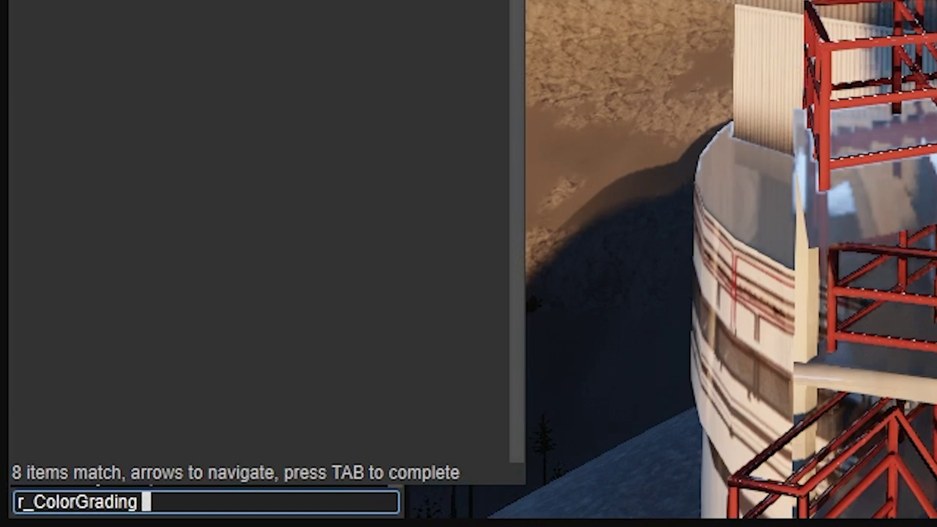
type("1")
key("BackSpace")
type("2")
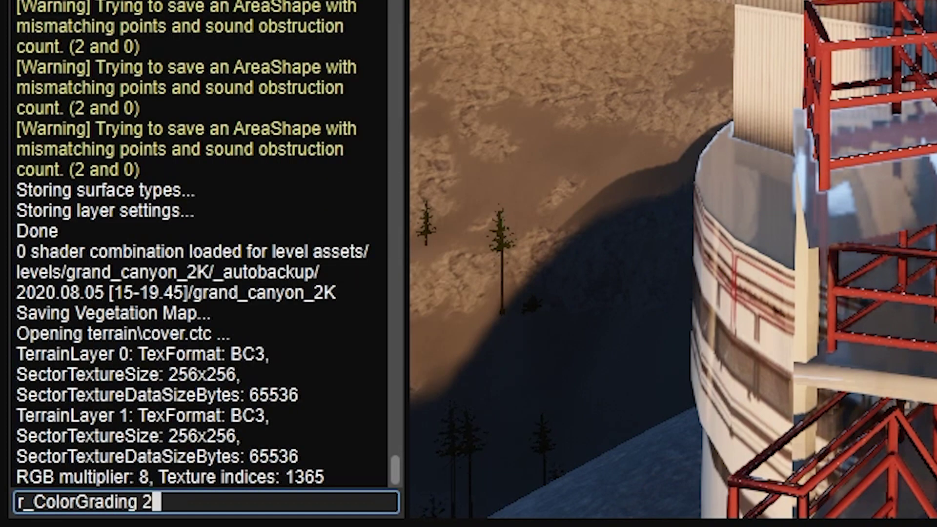
key("Return")
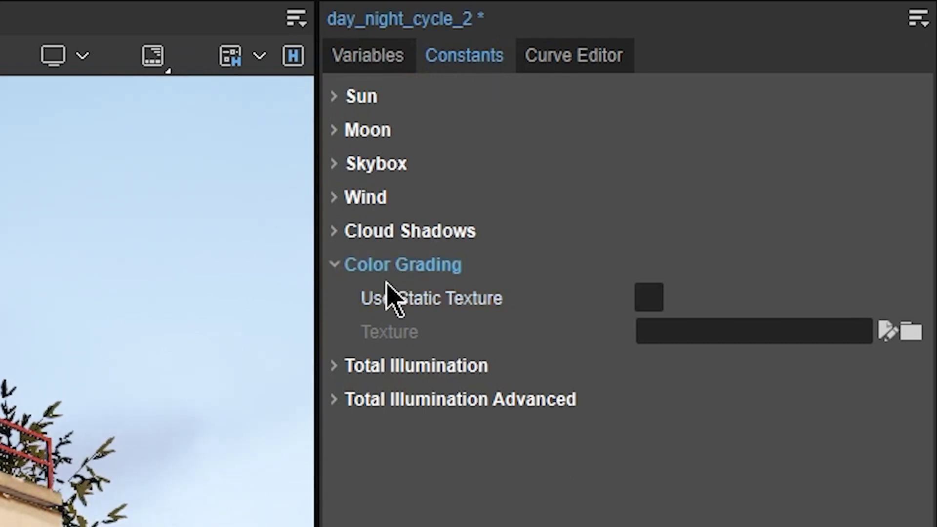
Enable the static color grading texture, cycle through the project's color charts and assign sample_grade_TOD_0800_cch
left_click(651, 298)
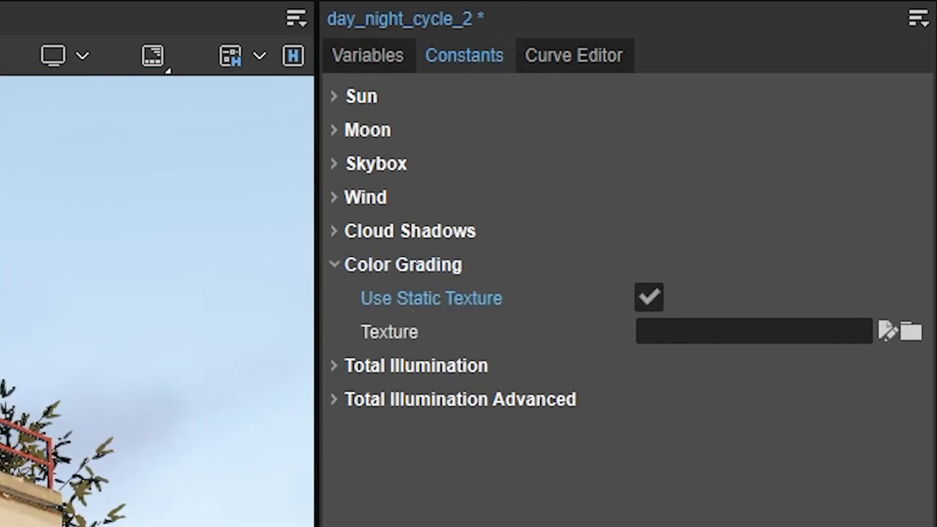
left_click(909, 333)
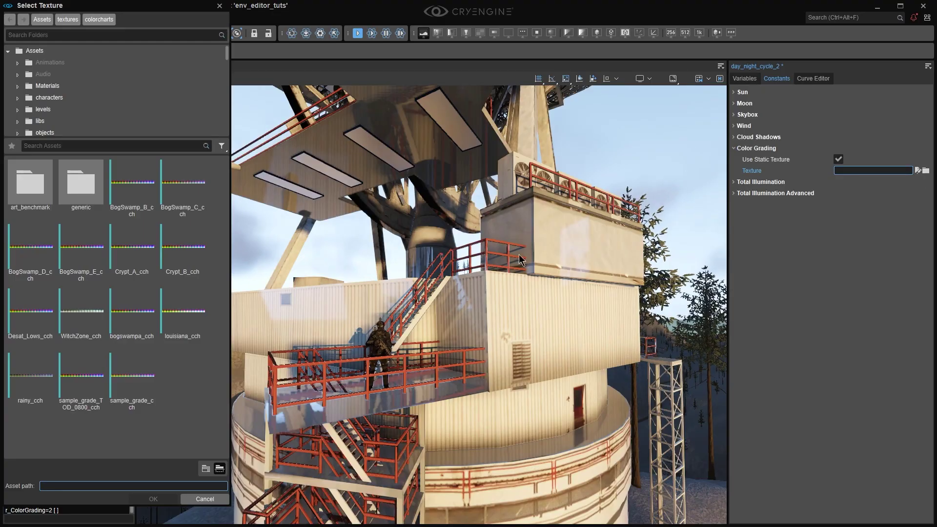
left_click(152, 181)
key("Right")
key("Right")
key("Right")
key("Right")
key("Right")
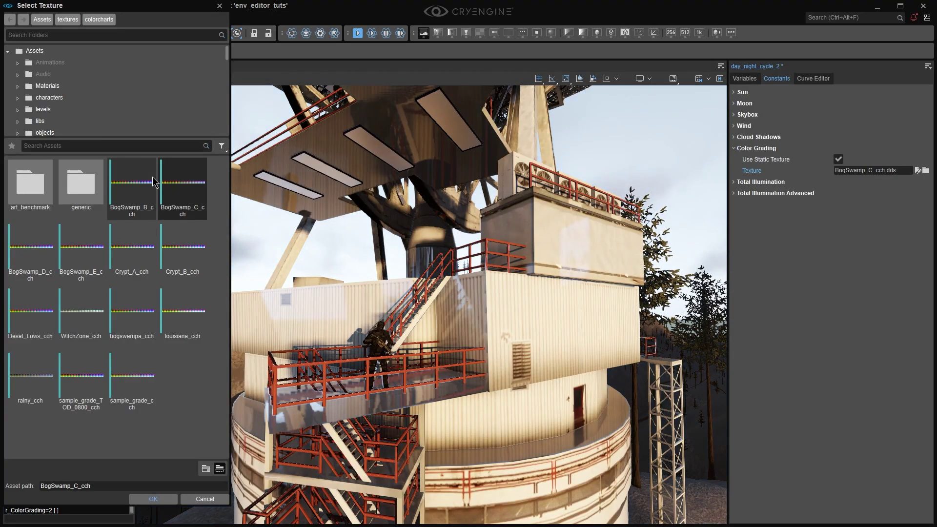
key("Right")
key("Right")
key("Right")
key("Right")
key("Right")
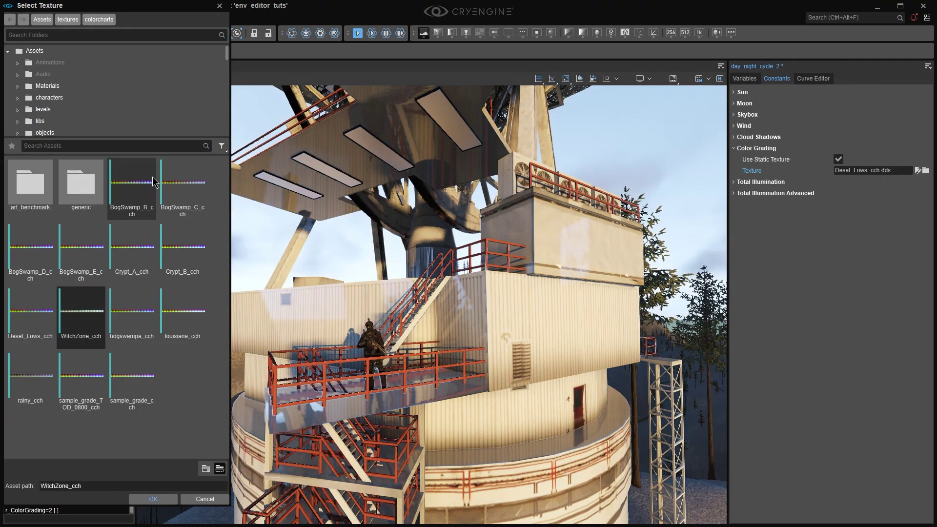
key("Right")
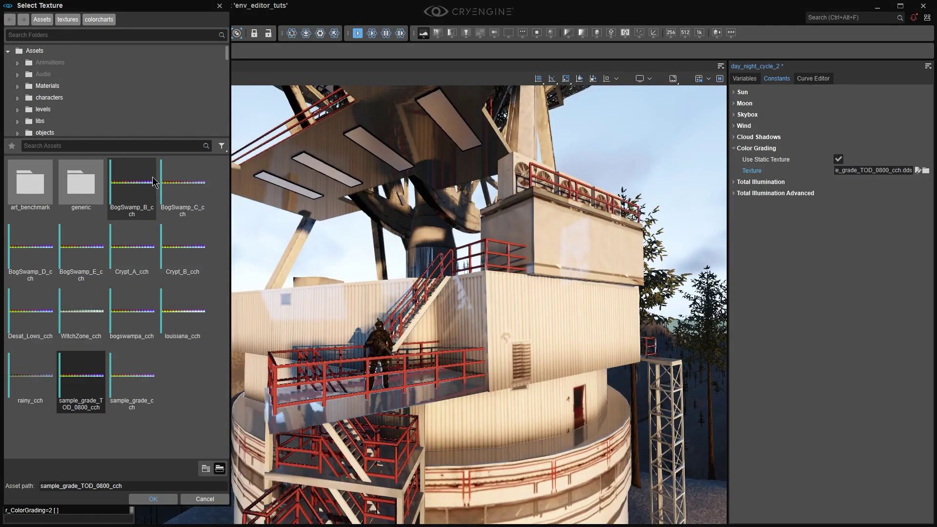
key("Return")
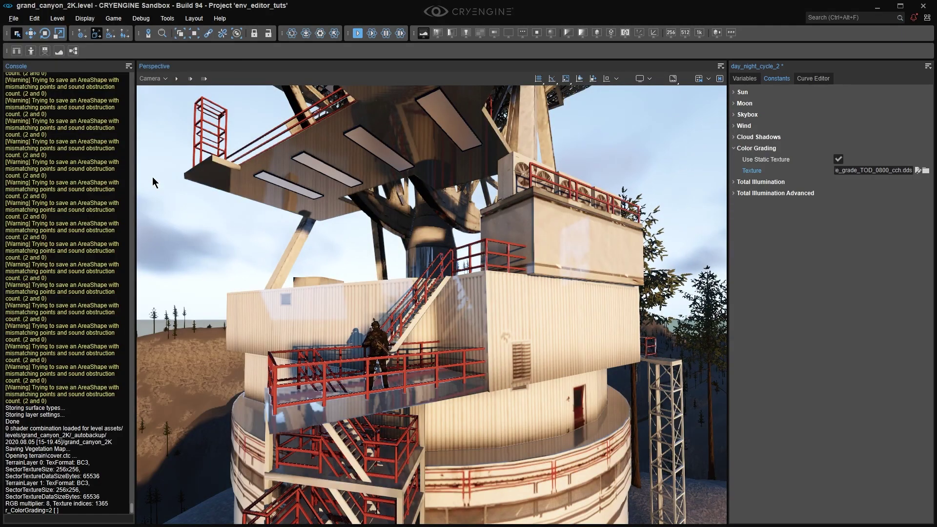
Toggle the static color grading texture off and on to compare the ungraded and graded scene
left_click(838, 160)
left_click(838, 160)
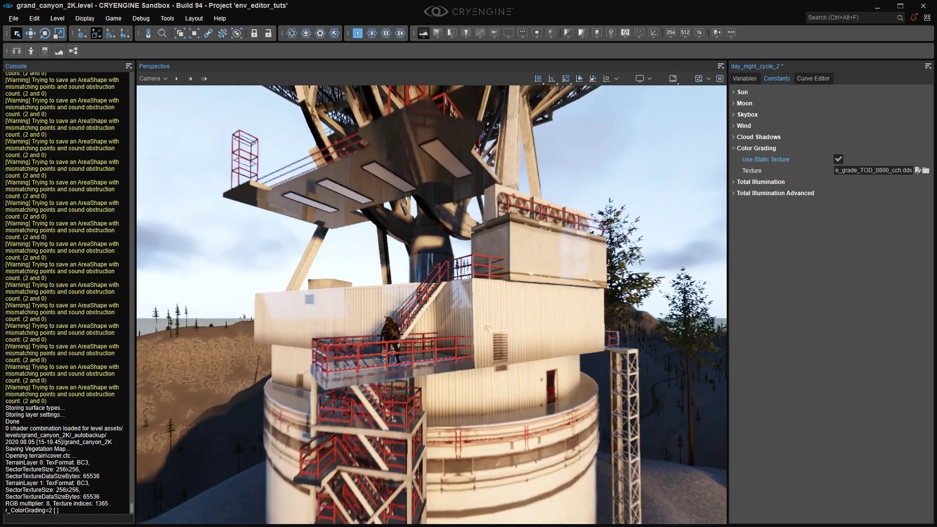
left_click(838, 160)
left_click(839, 160)
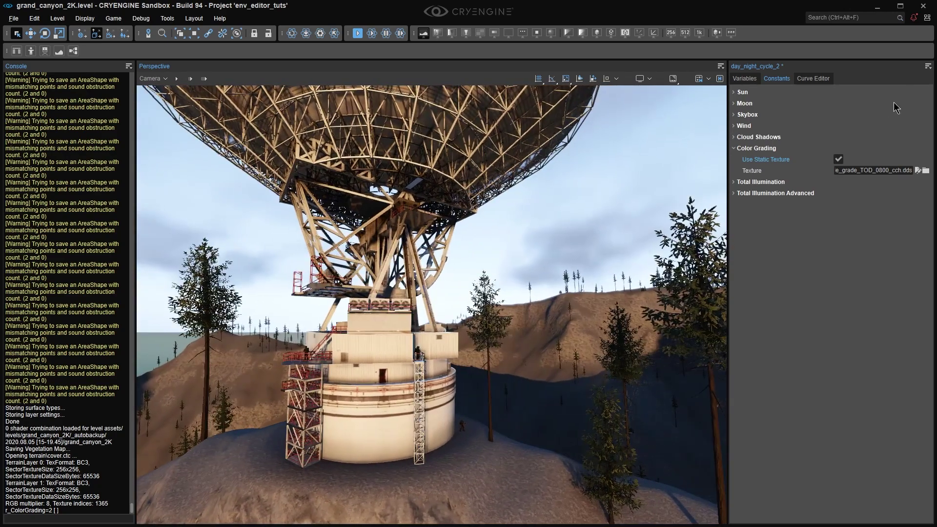
Save the day_night_cycle_2 environment preset with the assigned color chart
left_click(927, 67)
mouse_move(891, 78)
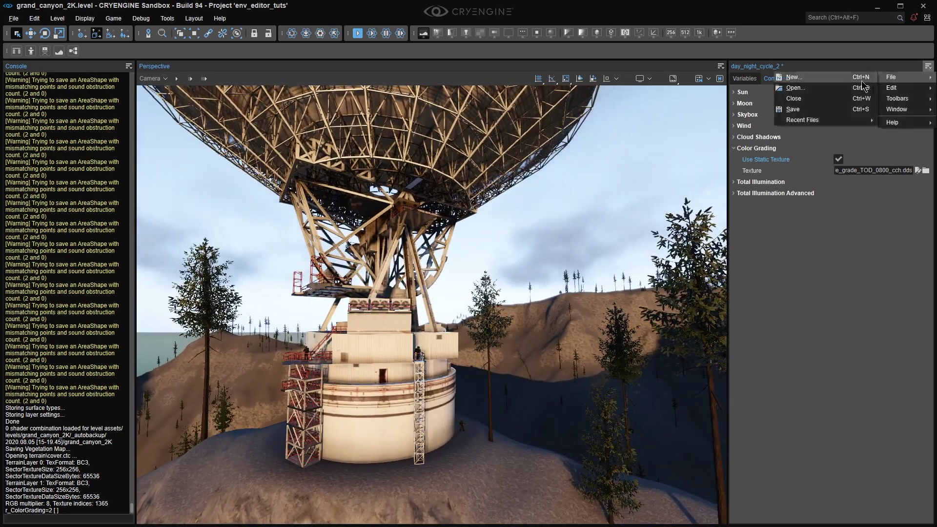
left_click(801, 111)
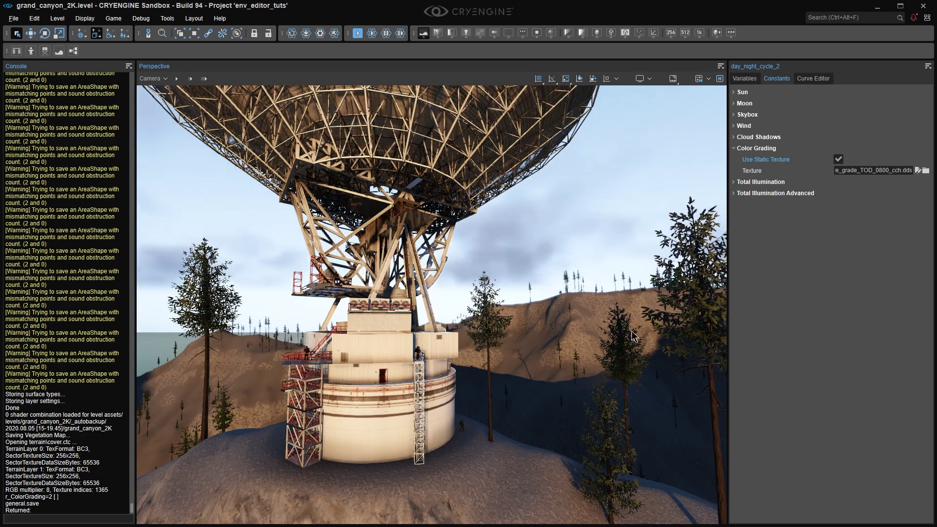
Run the console command r_ColorGradingChartImage with textures/colorcharts/sample_grade_TOD_0800_cch.dds
key("d")
right_click_drag(506, 257, 251, 252)
left_click(88, 521)
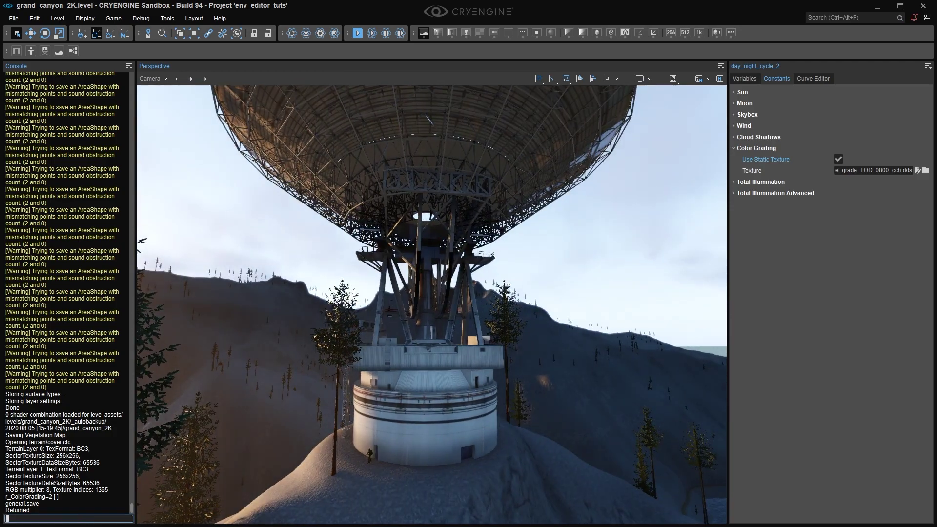
type("colorgrad")
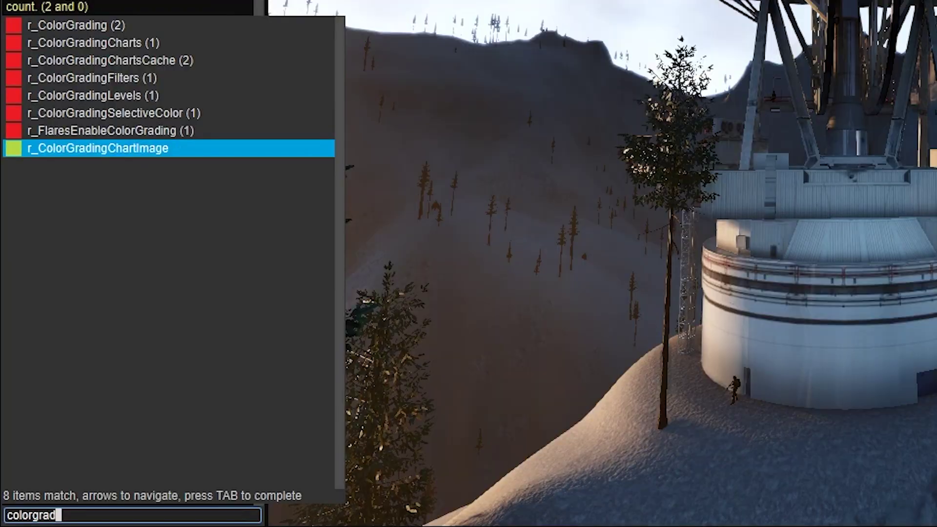
key("Tab")
type("s/colorcharts/sample_grade_TOD_0800_cch.dds")
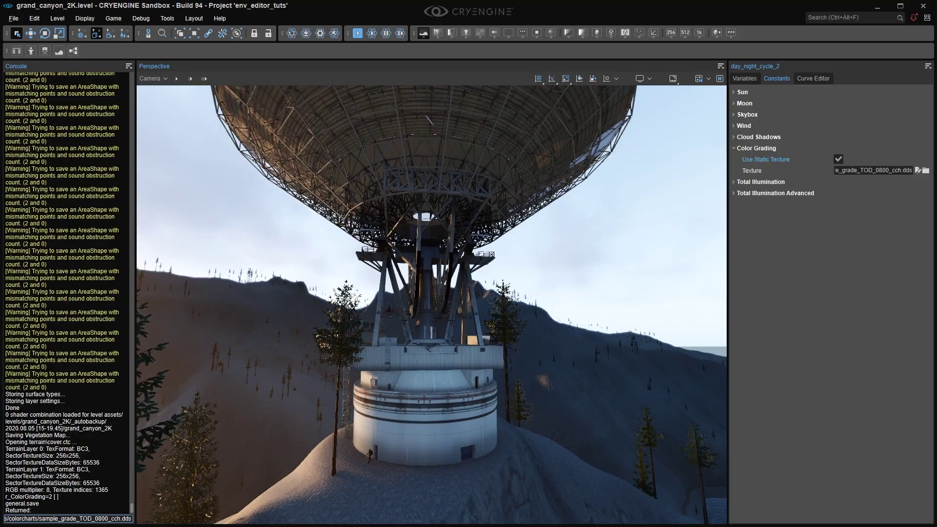
key("Return")
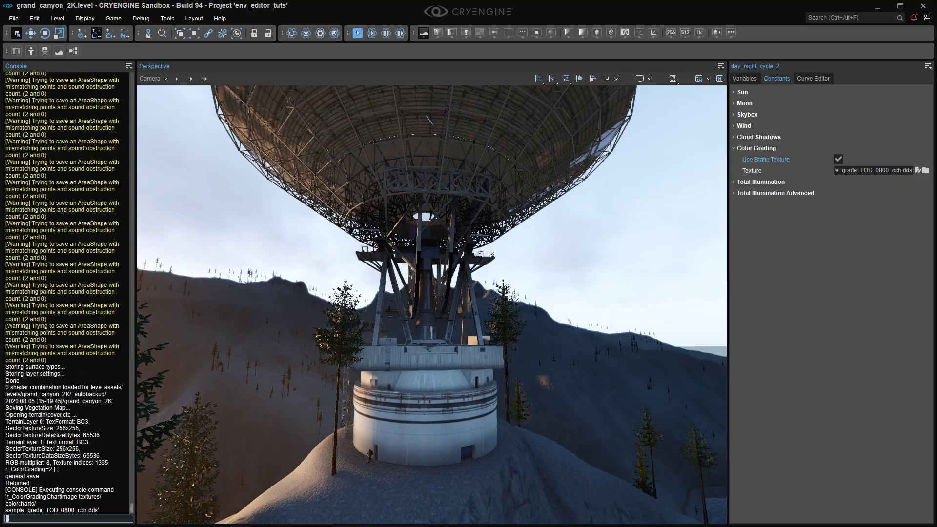
Turn off the static color grading texture and rerun the previous color chart image console command
left_click(838, 159)
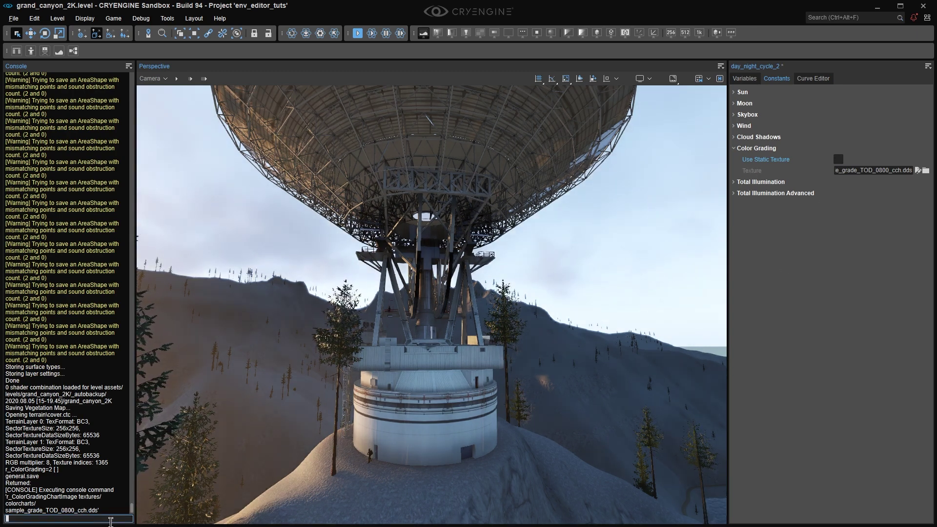
key("Up")
key("Return")
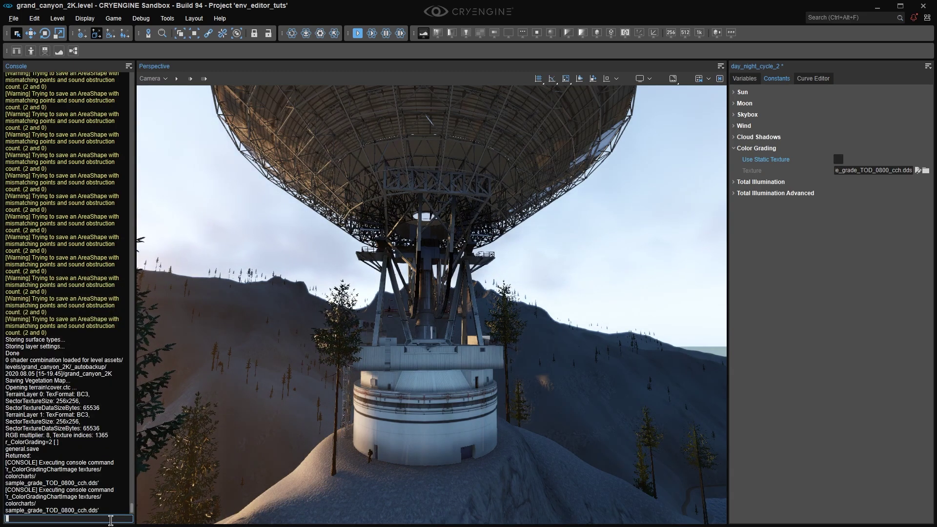
Examine the color-graded radio telescope and surrounding canyon from several angles and from a distance
key("d")
right_click_drag(391, 312, 139, 305)
key("w")
key("s")
right_click_drag(483, 295, 459, 296)
key("s")
key("e")
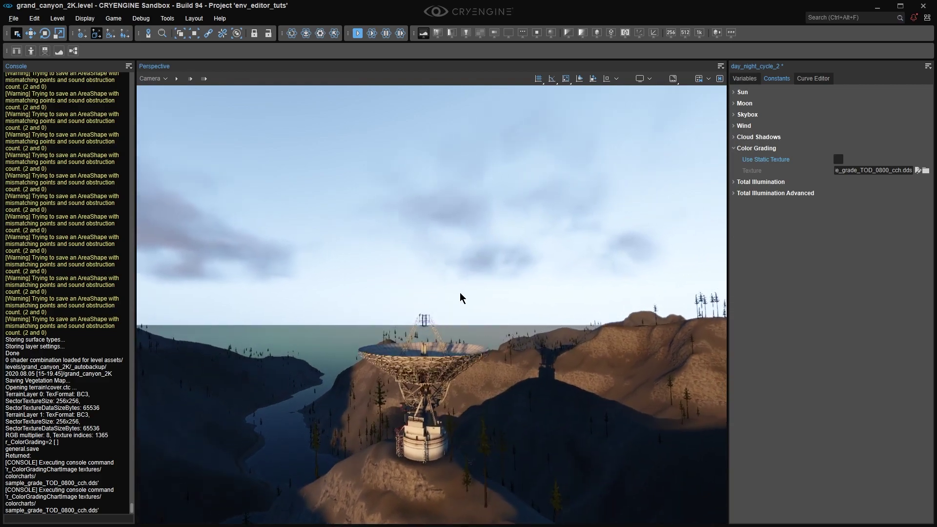
Set the console variable r_ColorGradingChartsCache to 0
left_click(87, 517)
type("colorgrad")
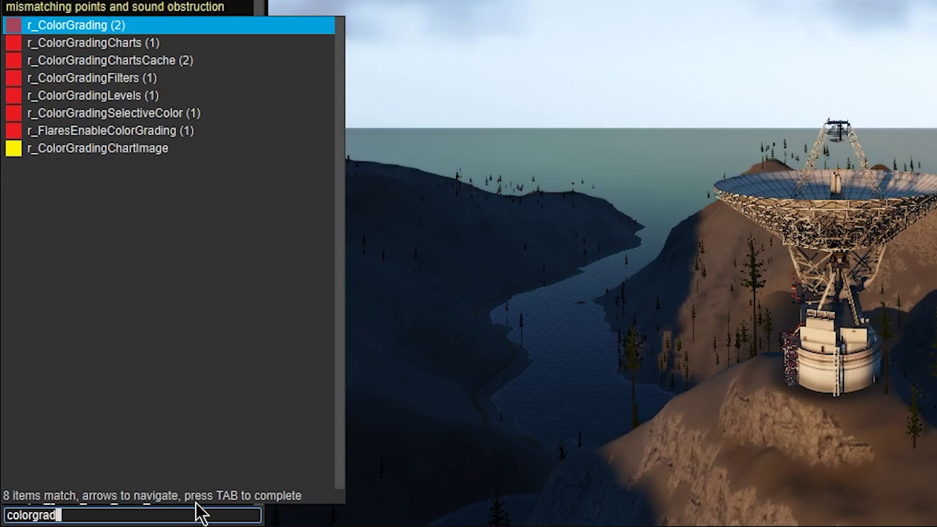
key("Down")
key("Down")
key("Tab")
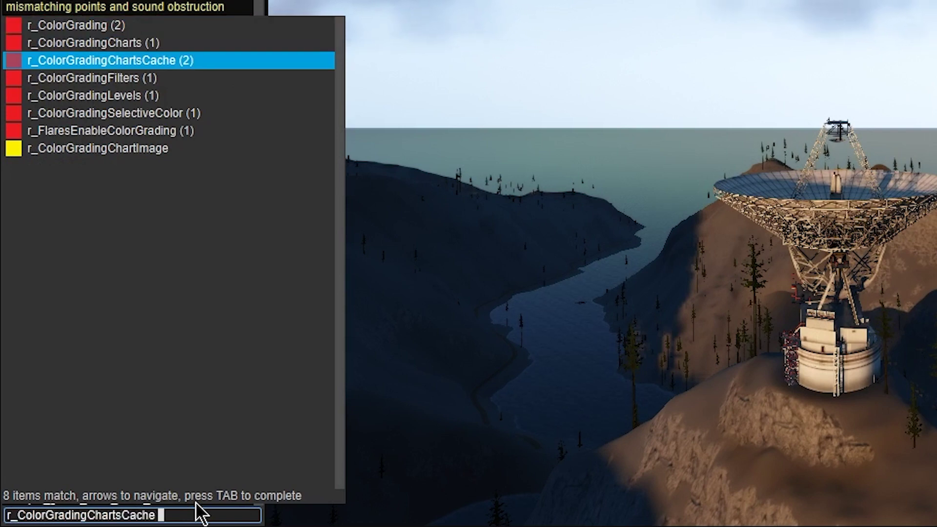
key("Escape")
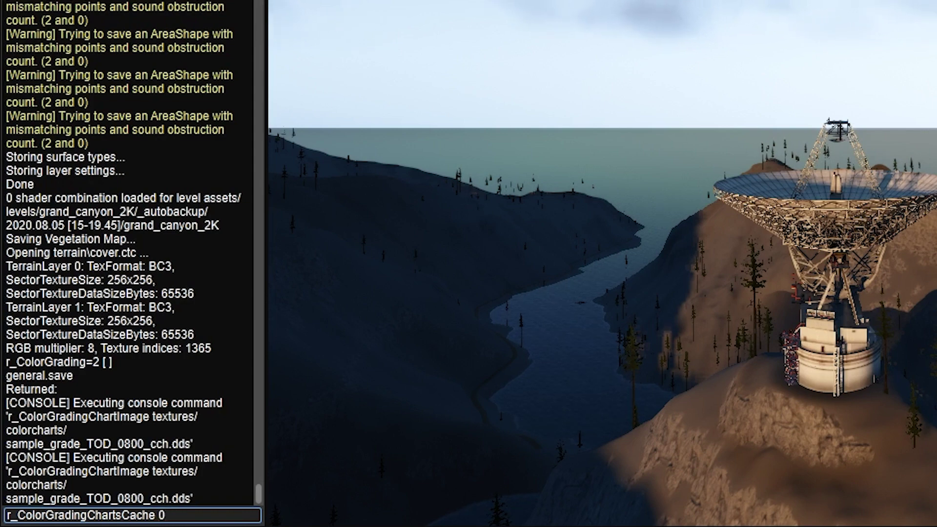
key("Return")
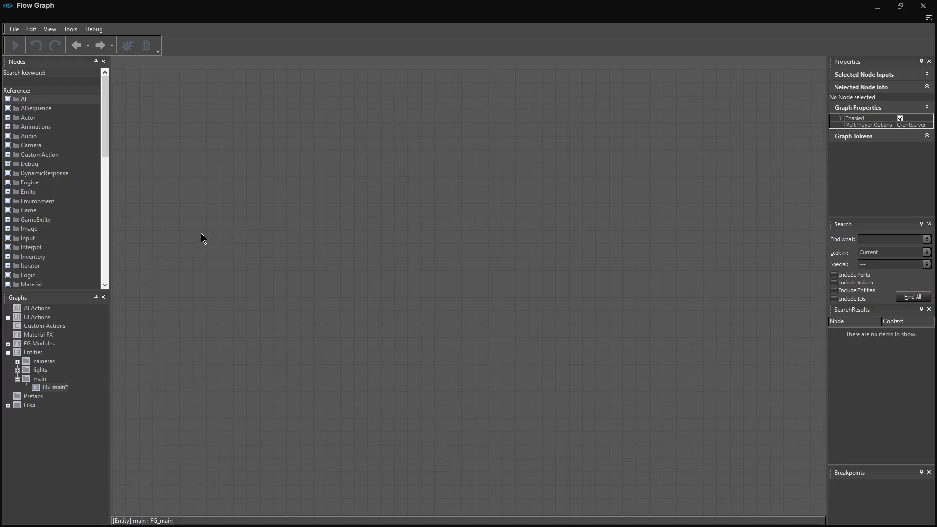
Add Game:Start and Image:ColorGradient nodes to the FG_main flow graph and link the start Output to the gradient's Trigger
type("qgame:start")
key("Return")
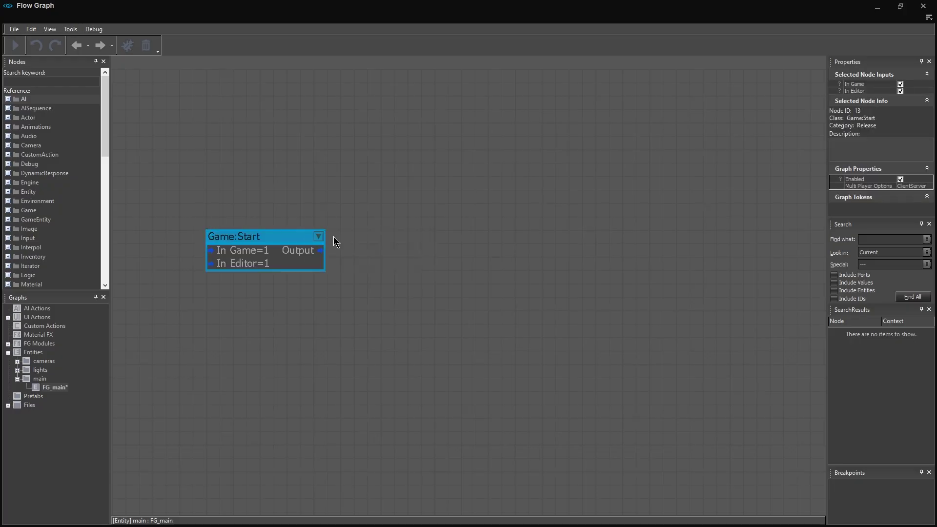
type("q")
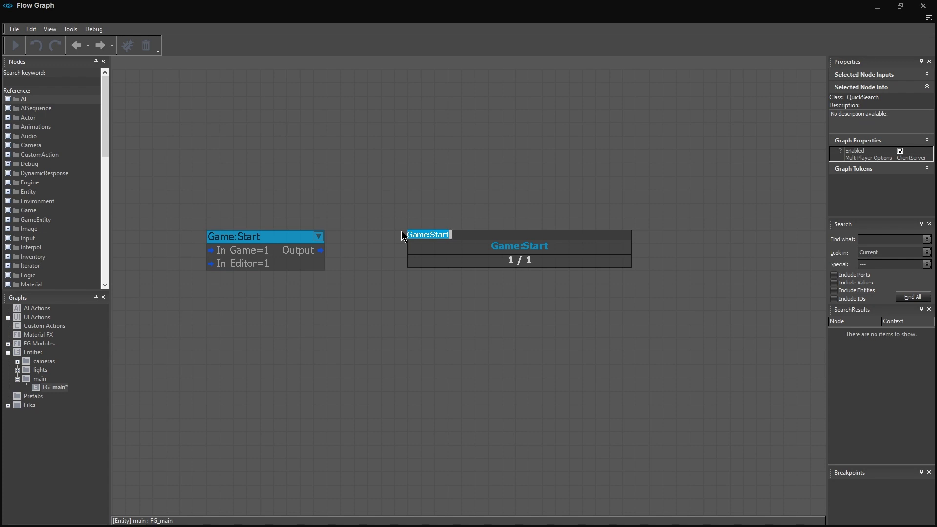
type("grad")
key("Return")
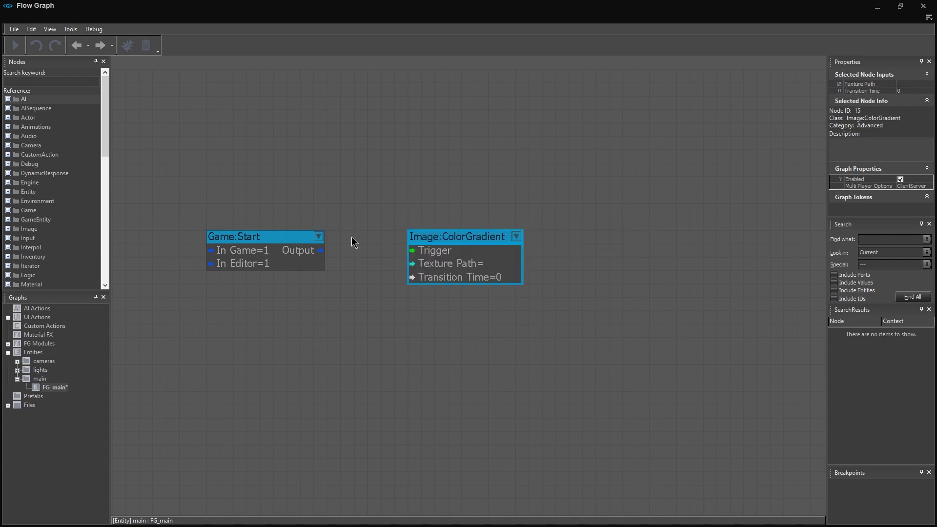
left_click_drag(310, 251, 408, 237)
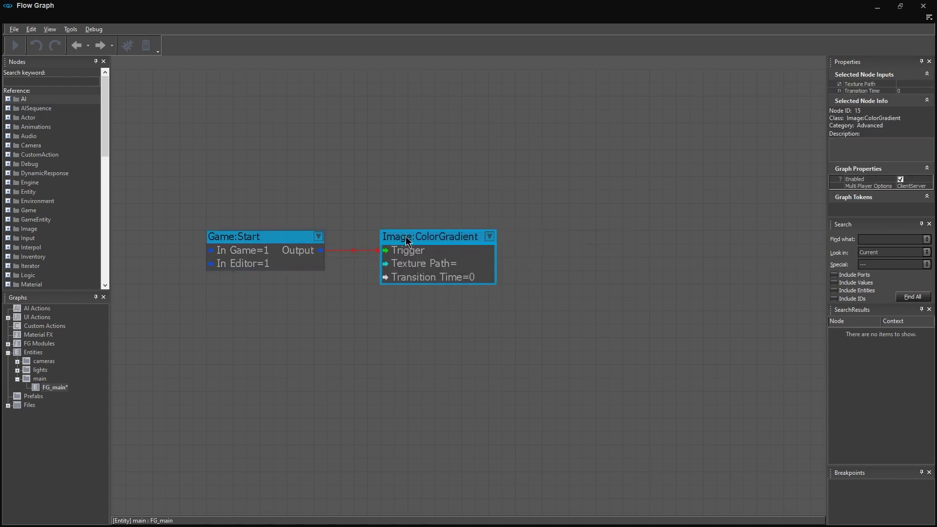
Set the Image:ColorGradient node's texture path to the sample_grade_TOD_0800_cch color chart
double_click(422, 266)
left_click(490, 264)
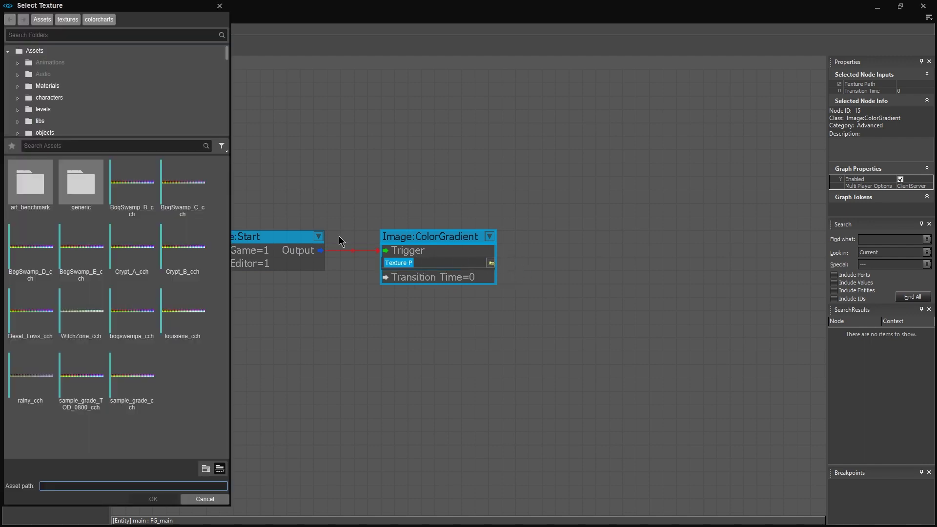
double_click(81, 377)
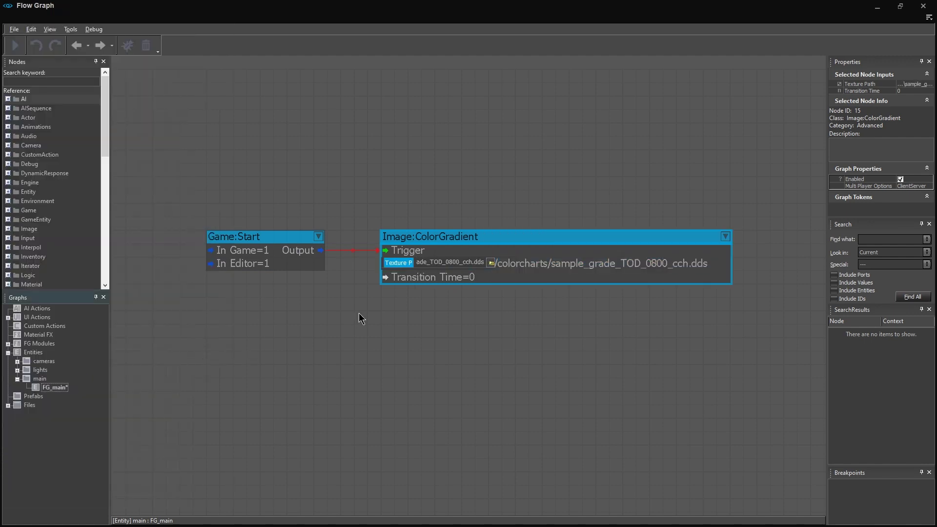
Set the Image:ColorGradient node's Transition Time to 2
double_click(472, 282)
type("2")
key("Return")
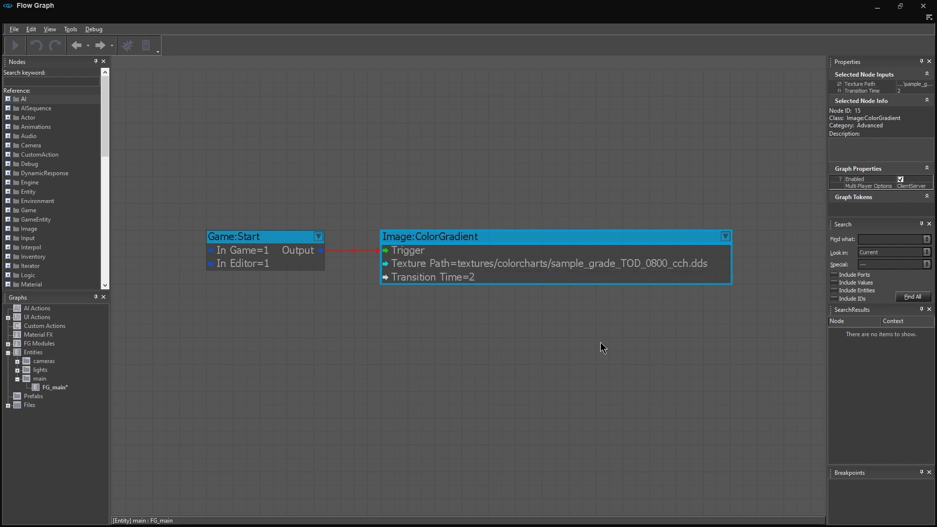
left_click(616, 346)
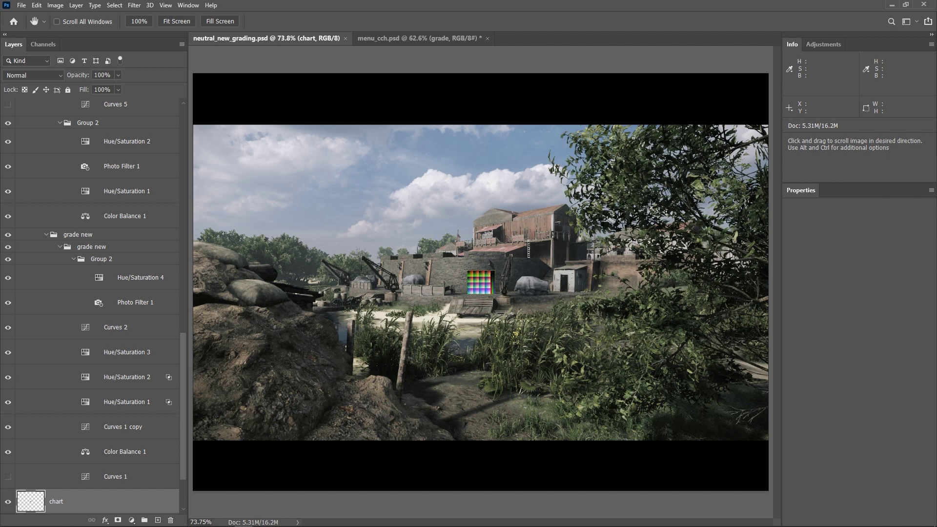
Switch to menu_cch.psd in Photoshop and compare the character image with and without the grade group
key("ctrl+Tab")
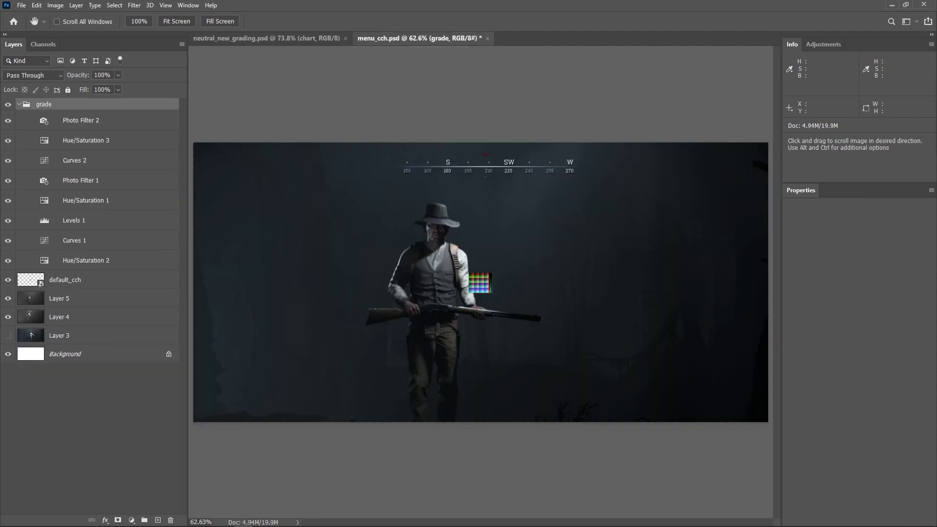
key("ctrl+comma")
key("ctrl+comma")
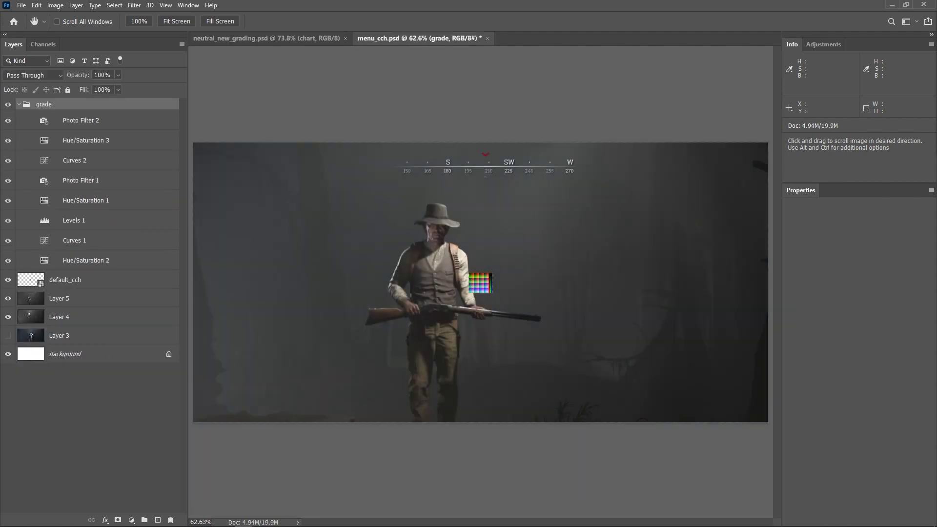
key("ctrl+comma")
key("ctrl+comma")
key("ctrl+comma")
key("ctrl+comma")
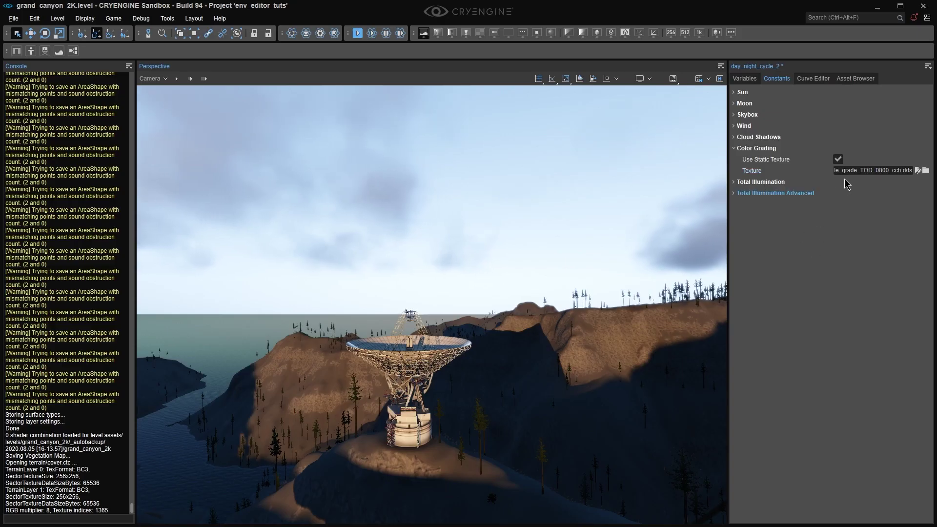
In the CRYENGINE environment preset's Color Grading constants, clear the texture path and disable Use Static Texture
triple_click(844, 172)
key("Delete")
left_click(836, 161)
Capture a window snip of the radio telescope from a close viewpoint
right_click_drag(518, 264, 509, 322)
key("w")
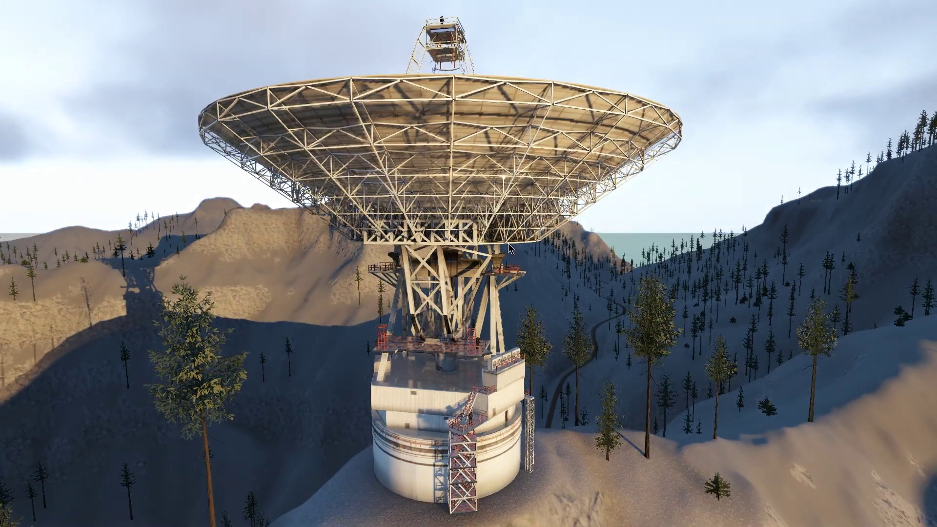
key("super+shift+s")
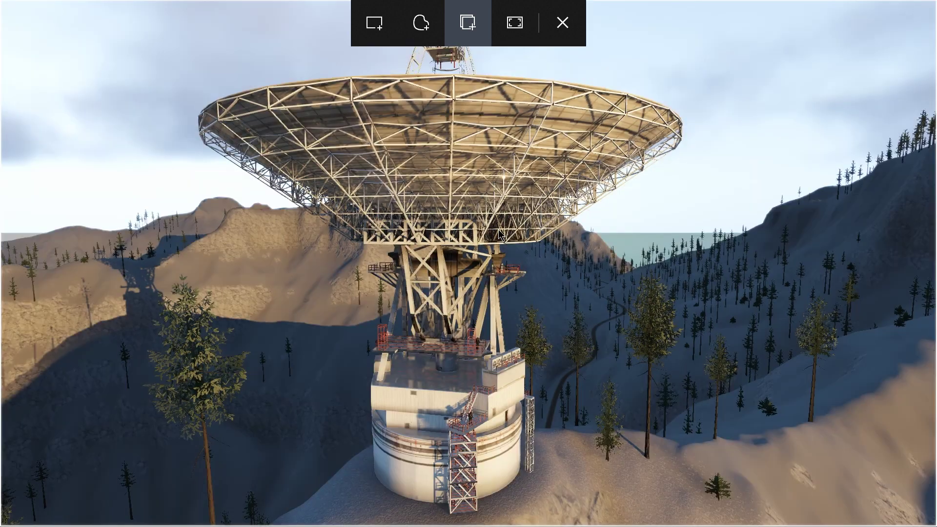
left_click(498, 230)
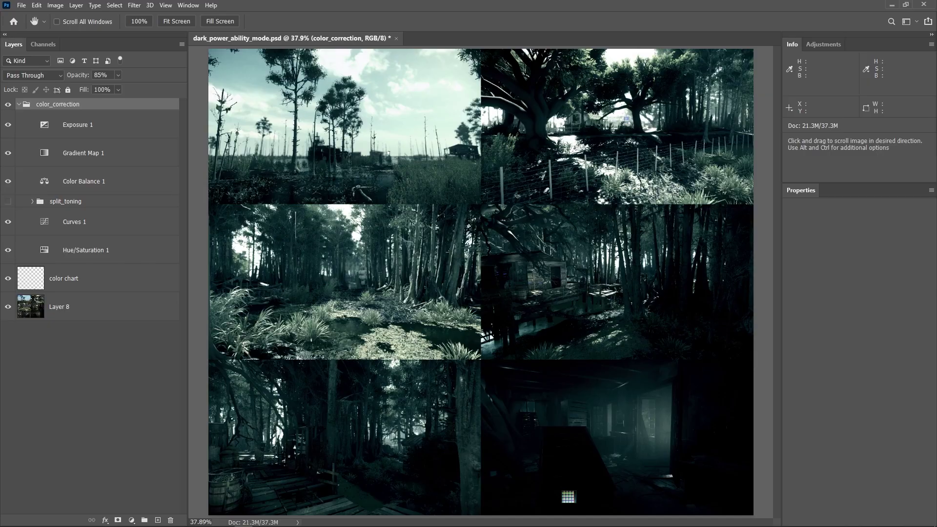
Compare the dark_power_ability_mode.psd image in Photoshop with and without the color_correction group
key("ctrl+comma")
key("ctrl+comma")
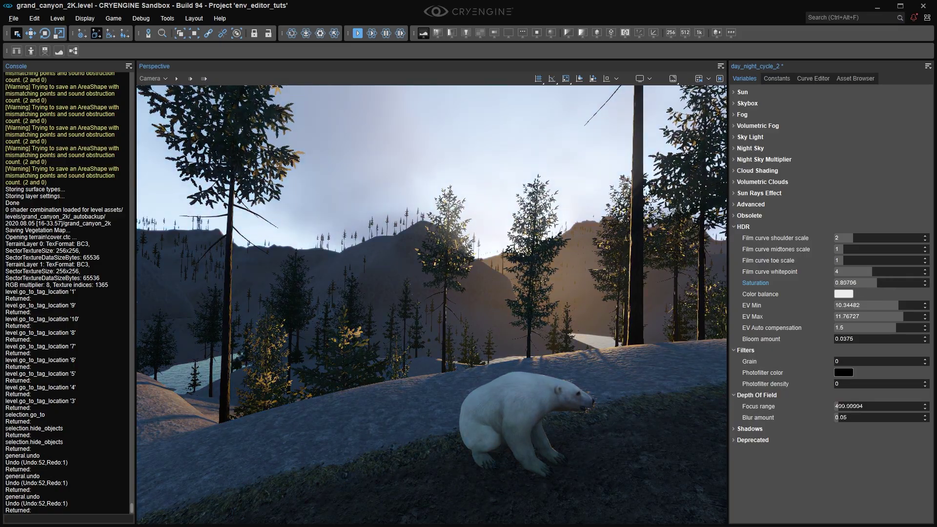
Undo the last HDR saturation change in the CRYENGINE environment preset, and try a different HDR color balance
key("ctrl+z")
left_click(844, 295)
left_click_drag(838, 326, 895, 362)
key("Escape")
key("ctrl+z")
Try a Depth Of Field blur amount of 1 and undo it
left_click(866, 418)
type("1")
key("Return")
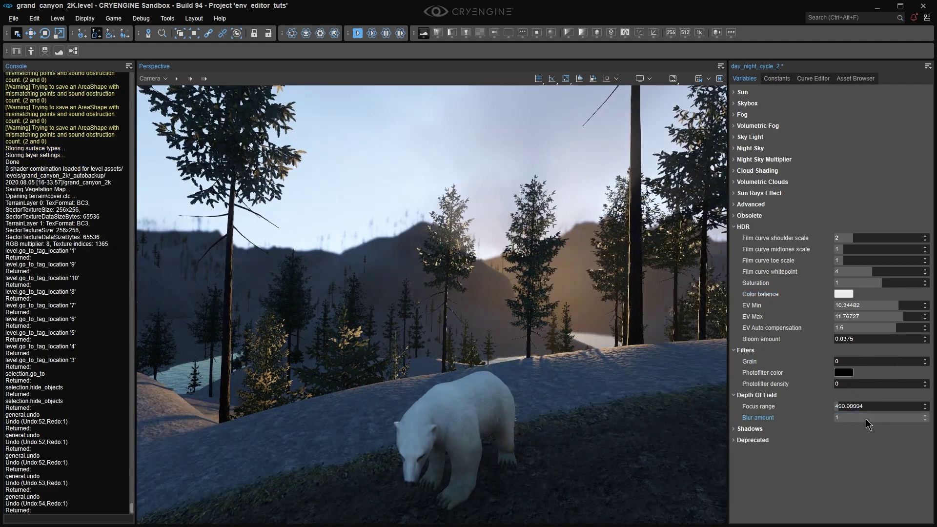
key("ctrl+z")
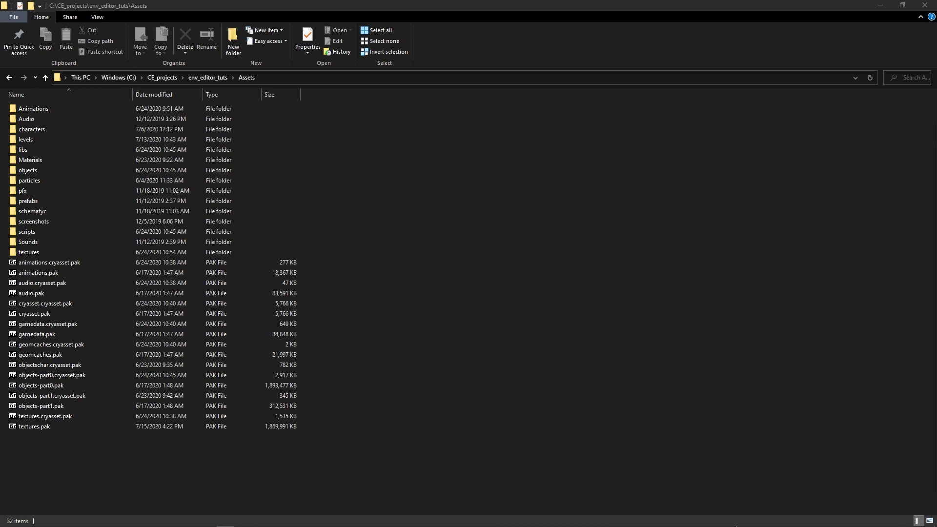
Open textures.pak from the project's Assets folder and examine the color charts inside its Textures\colorcharts folder
left_click(37, 426)
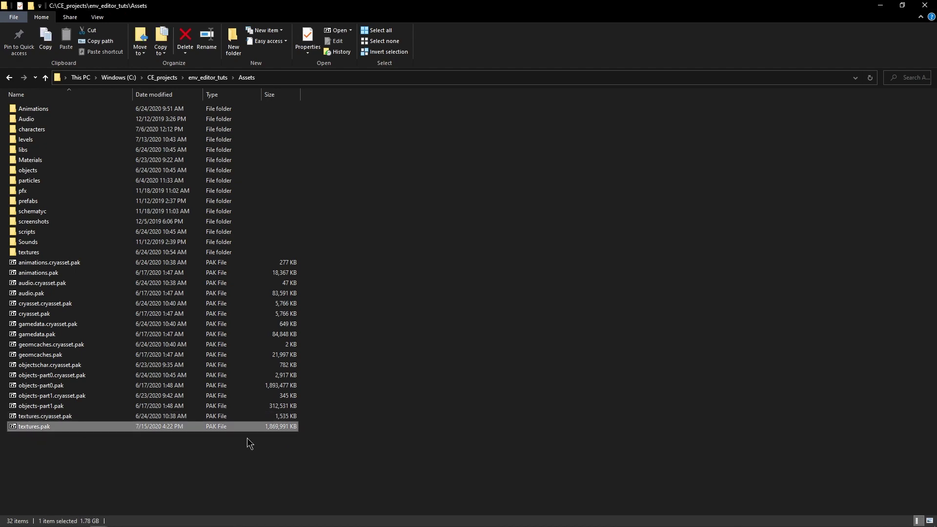
key("Return")
key("Return")
key("Down")
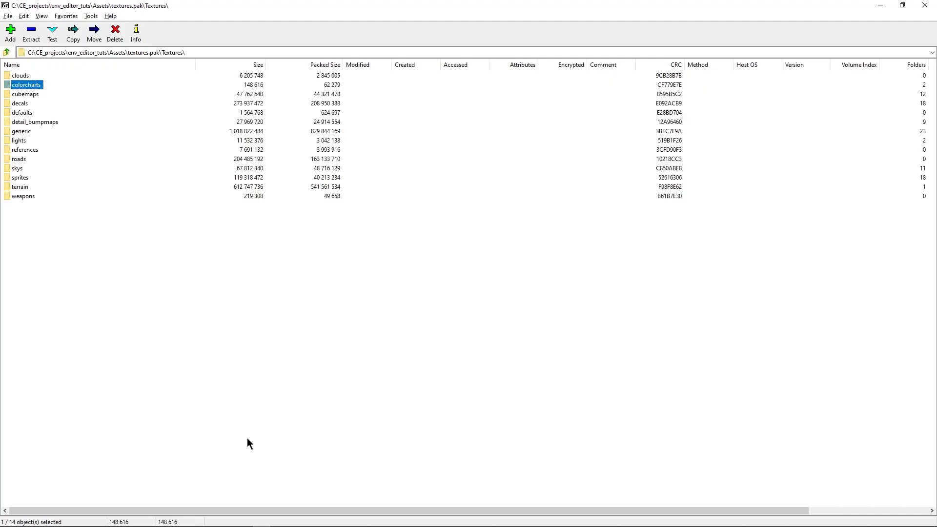
key("Return")
key("Down")
key("Return")
key("Down")
key("Up")
left_click(28, 122)
key("Up")
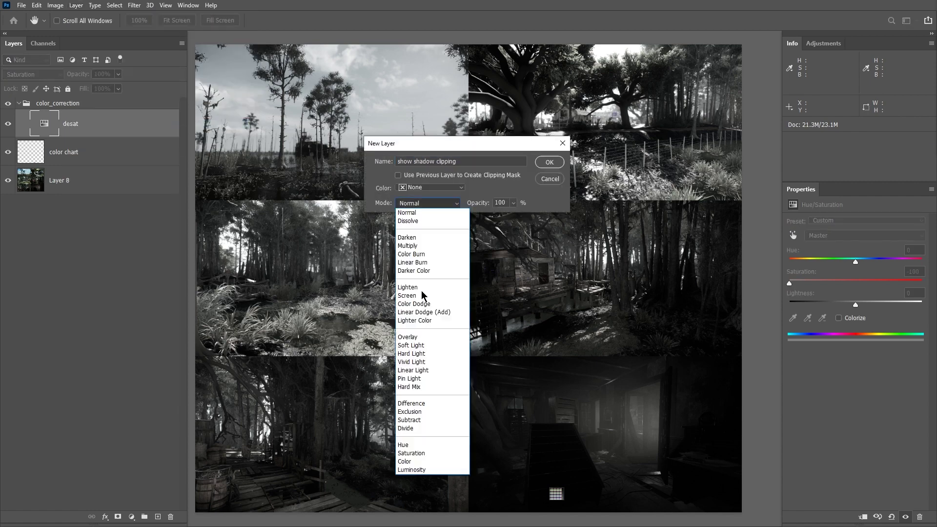
Create the "show shadow clipping" solid color layer in Photoshop with Color blend mode and magenta RGB 255, 0, 198
left_click(404, 461)
left_click(549, 162)
left_click(692, 285)
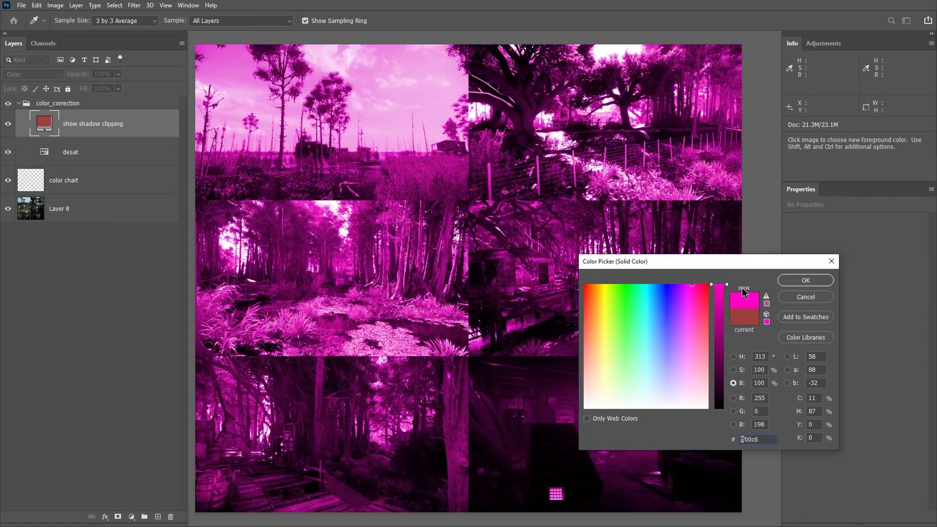
left_click(806, 280)
Restrict the "show shadow clipping" layer to the darkest tones with Blend If, and name a new layer "show highlight clipping"
left_click(75, 6)
mouse_move(101, 100)
left_click(204, 100)
left_click_drag(785, 430, 682, 434)
left_click(887, 242)
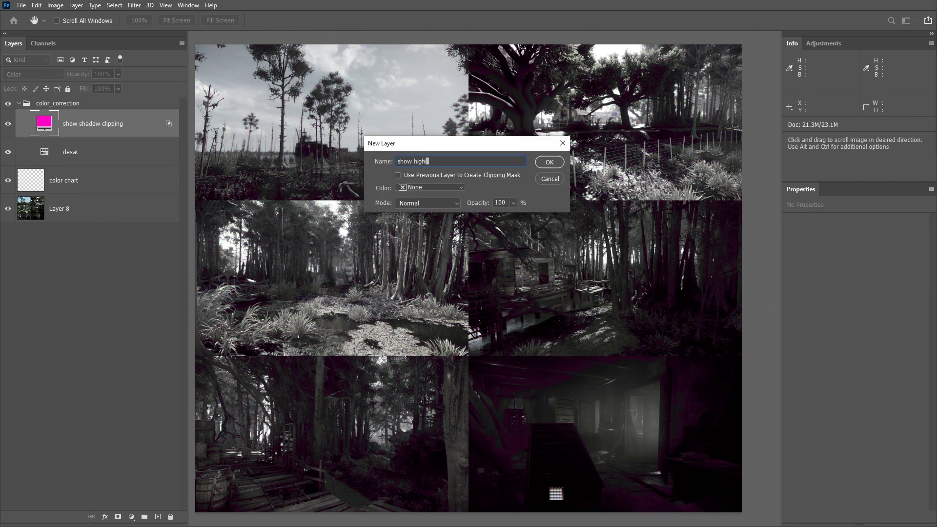
type("light clipping")
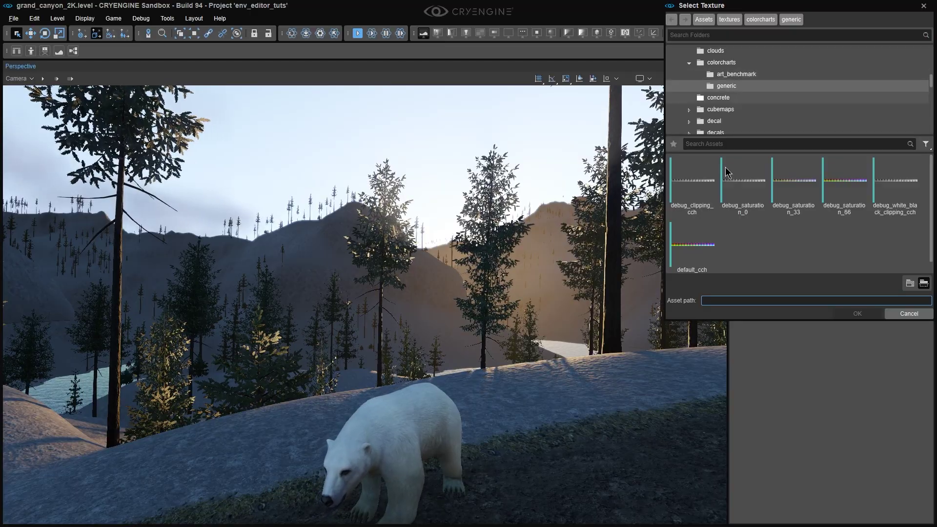
Select the debug_clipping_cch color chart from textures/colorcharts/generic in CRYENGINE's texture browser
left_click(696, 194)
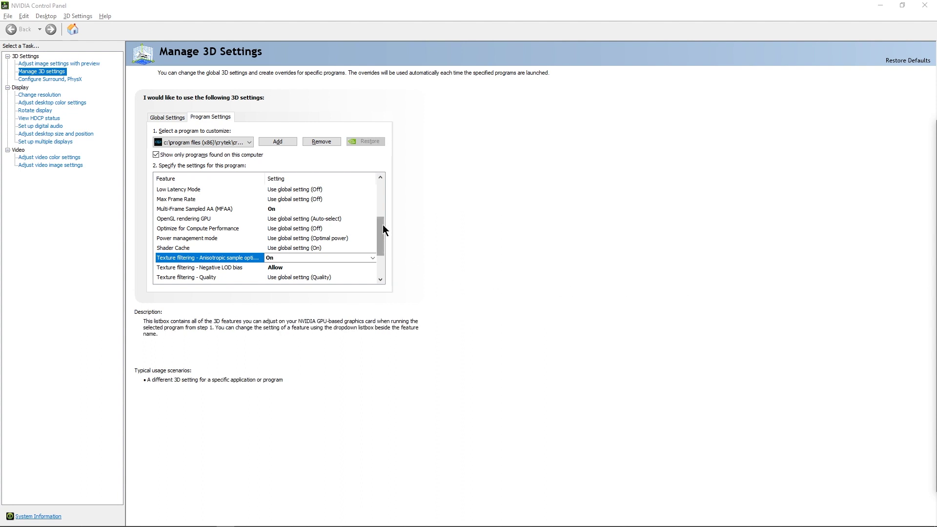
Examine the multi-frame sampled AA and texture filtering options for the Crytek program in NVIDIA Control Panel's 3D settings
mouse_move(380, 229)
left_mouse_down()
mouse_move(383, 253)
mouse_move(383, 227)
left_mouse_up()
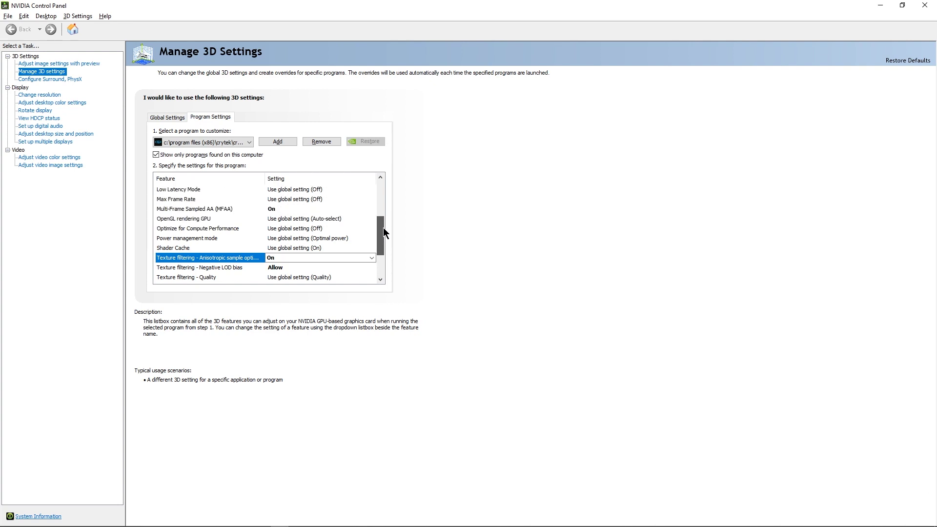
left_click(203, 209)
left_click(210, 257)
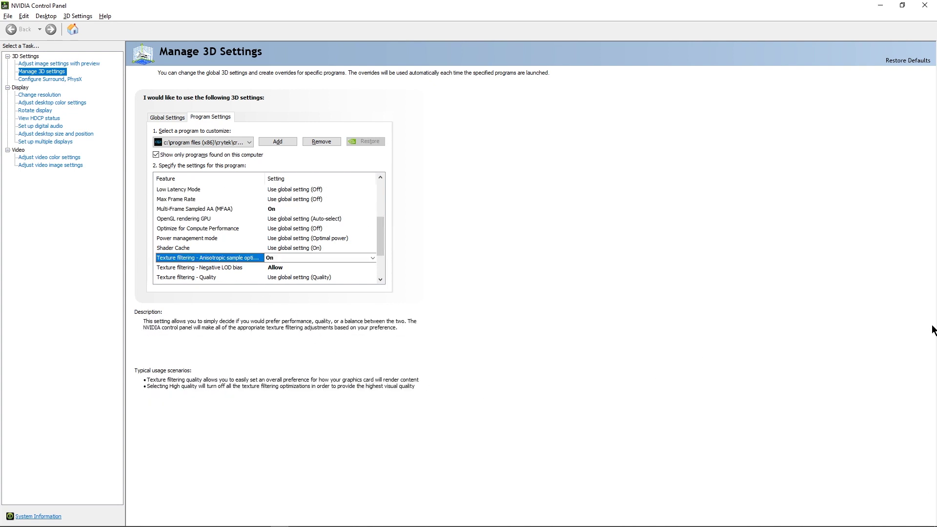
left_click(293, 258)
left_click(291, 265)
left_click(274, 228)
left_click(286, 227)
left_click(289, 238)
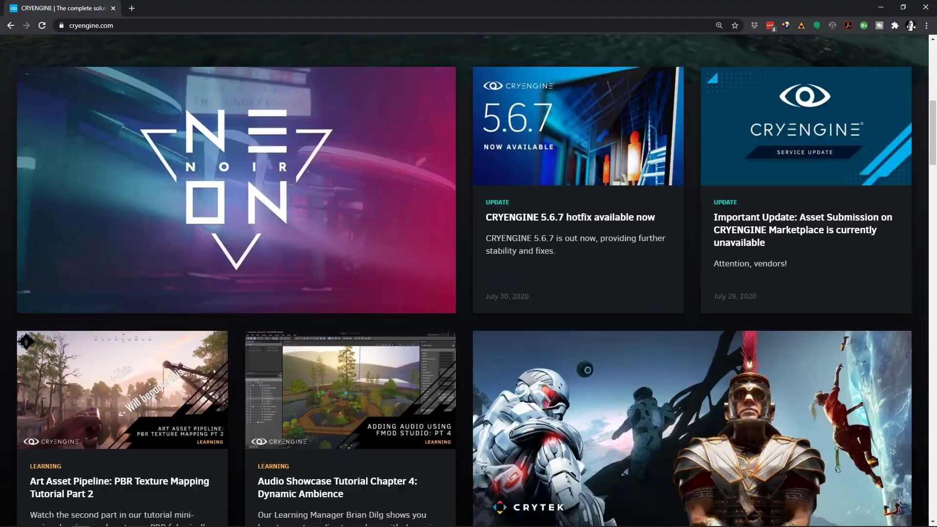
Look through the CRYENGINE home page in the browser and the CRYENGINE Community member list in Discord
scroll(469, 264, "down", 15)
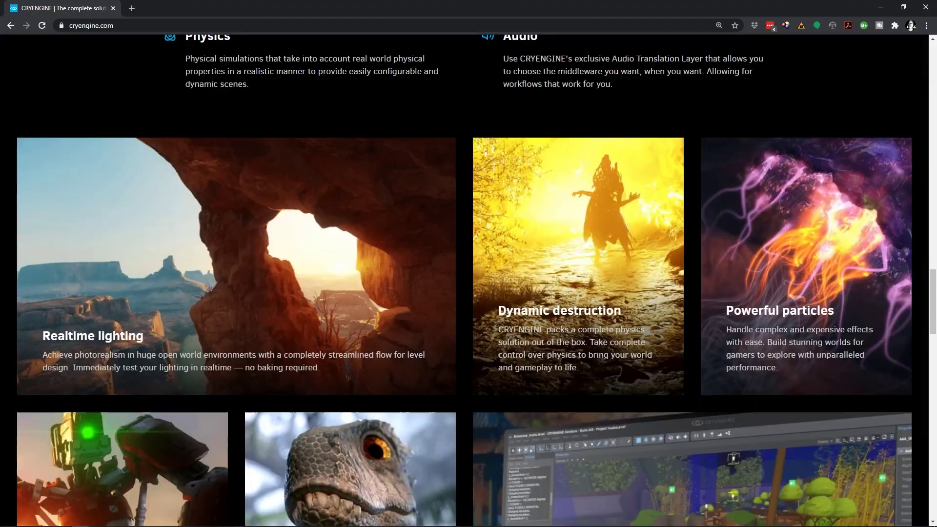
left_click(385, 239)
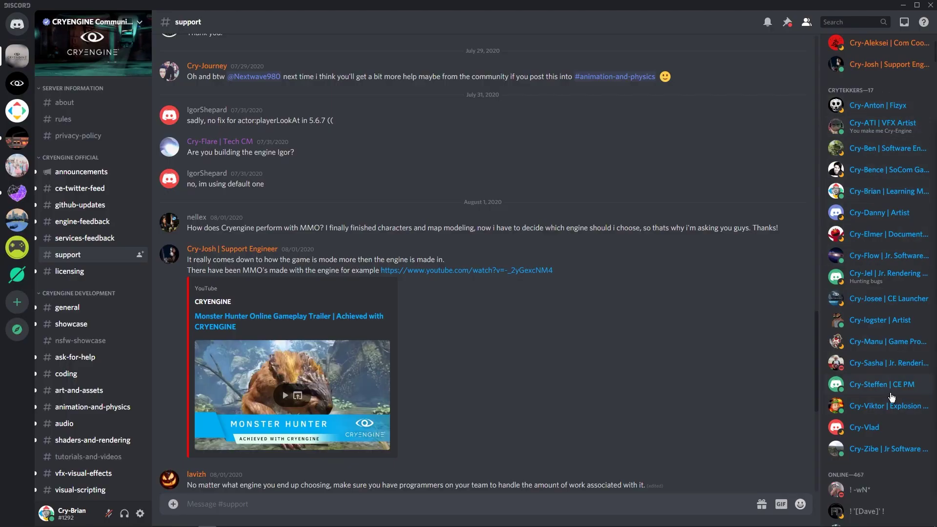
scroll(892, 397, "down", 10)
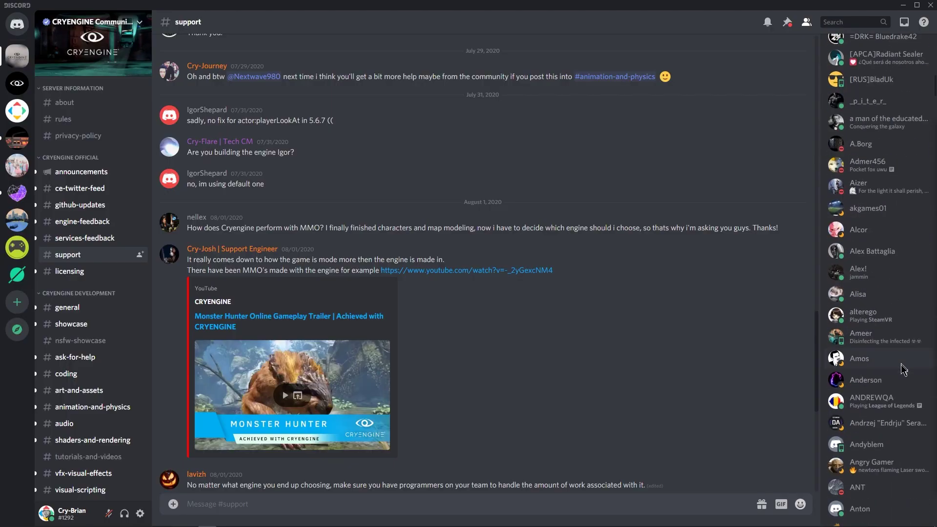